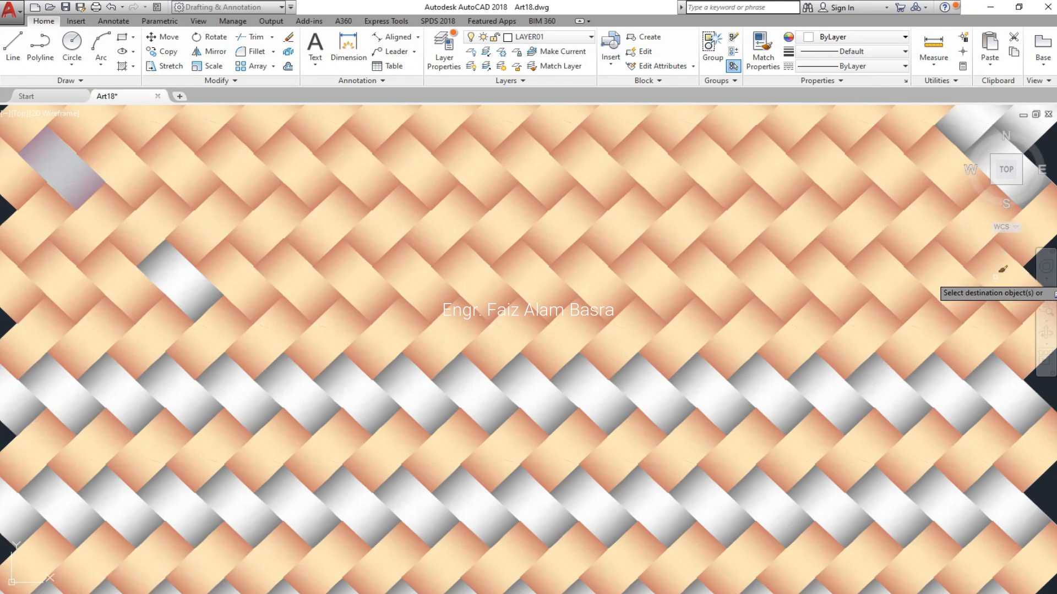
Match the cream-and-red gradient onto the grey tiles of the upper grey row, working across its full width.
left_click(888, 394)
left_click(829, 396)
left_click(771, 399)
left_click(710, 400)
left_click(655, 398)
left_click(597, 397)
left_click(542, 392)
left_click(484, 392)
left_click(429, 391)
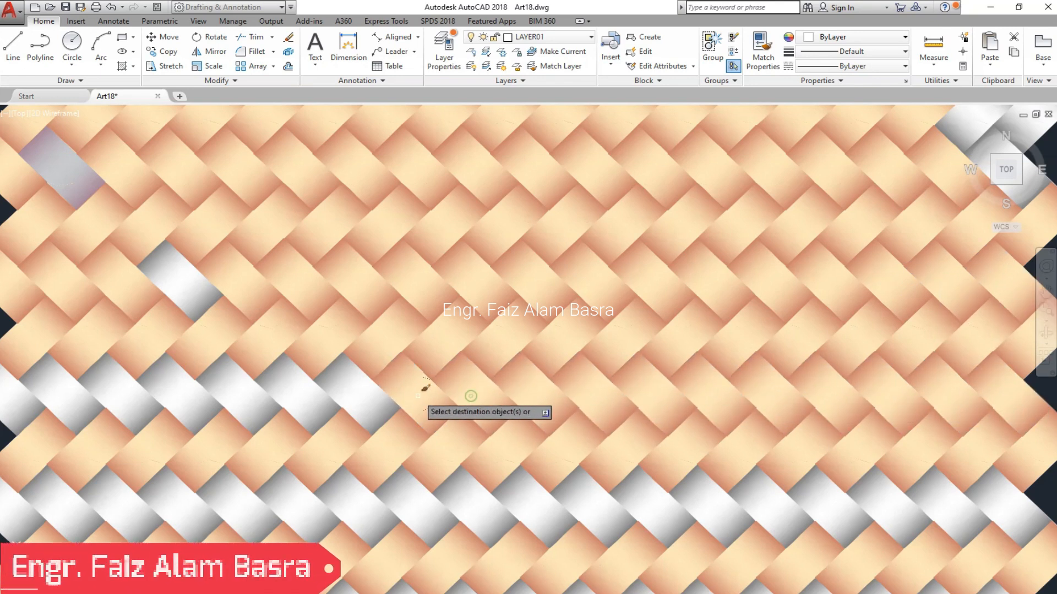
left_click(368, 392)
left_click(308, 392)
left_click(243, 390)
left_click(182, 392)
left_click(118, 391)
left_click(33, 400)
Apply the same matched cream-and-red gradient to the tiles of the second grey row below.
left_click(25, 498)
left_click(88, 498)
left_click(147, 498)
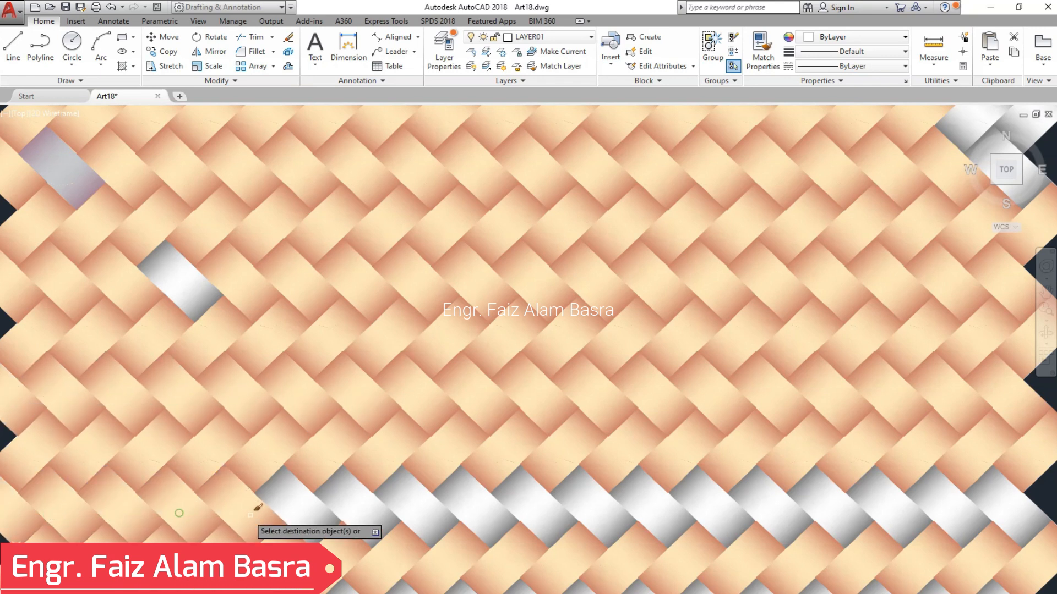
left_click(587, 512)
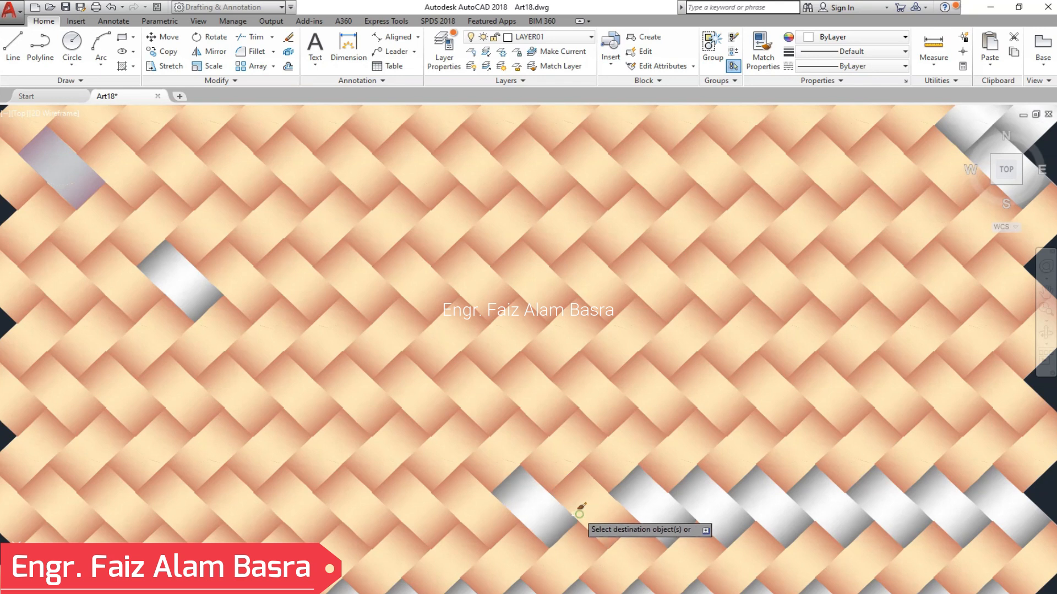
left_click(647, 509)
left_click(707, 505)
left_click(765, 502)
left_click(826, 502)
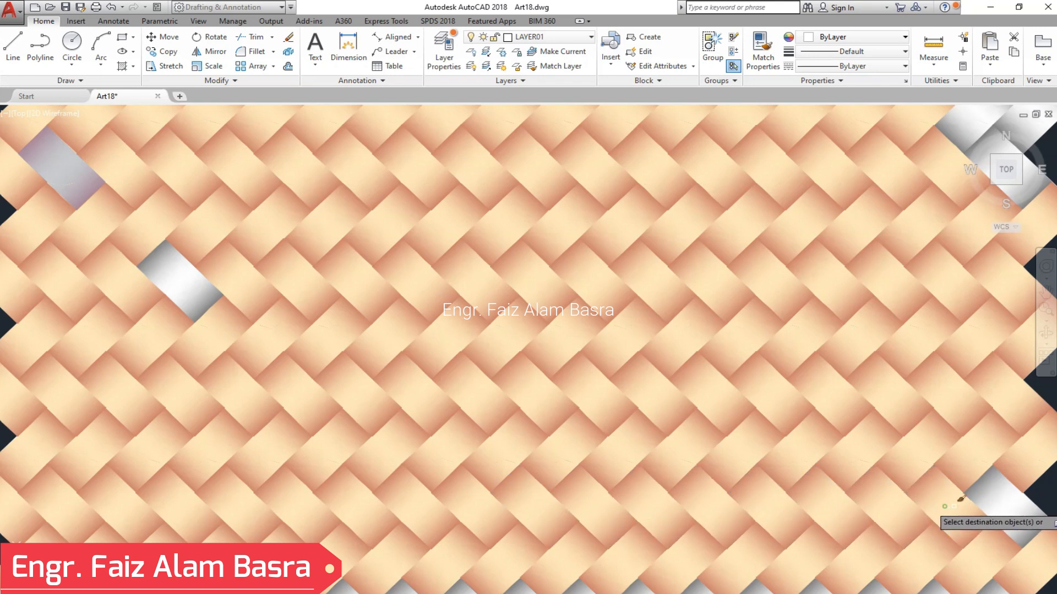
Match the cream-and-red gradient onto the isolated grey tile in the middle of the weave and end Match Properties.
left_click(171, 284)
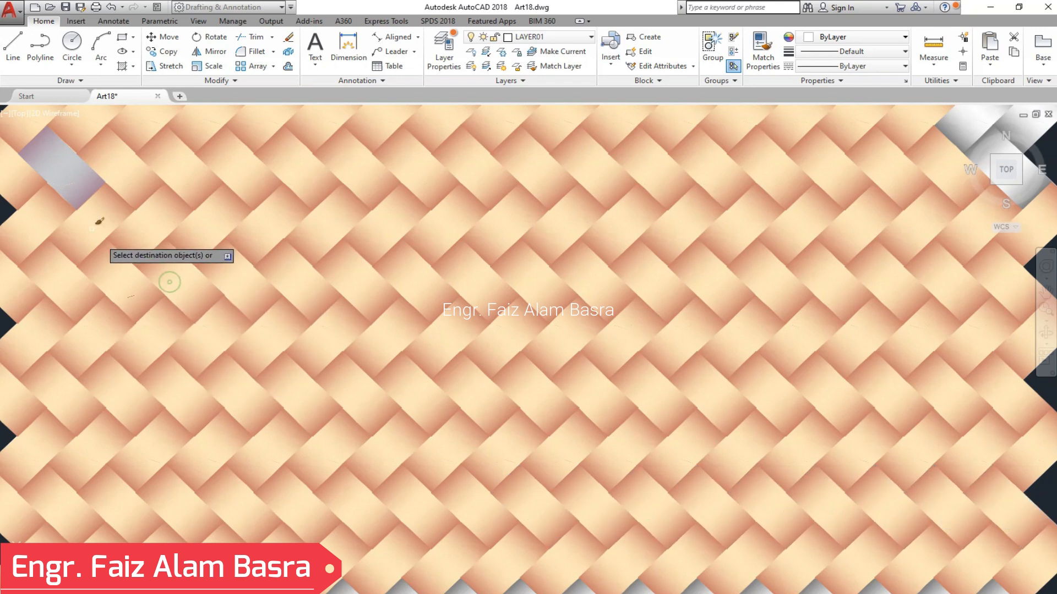
scroll(116, 239, "down", 3)
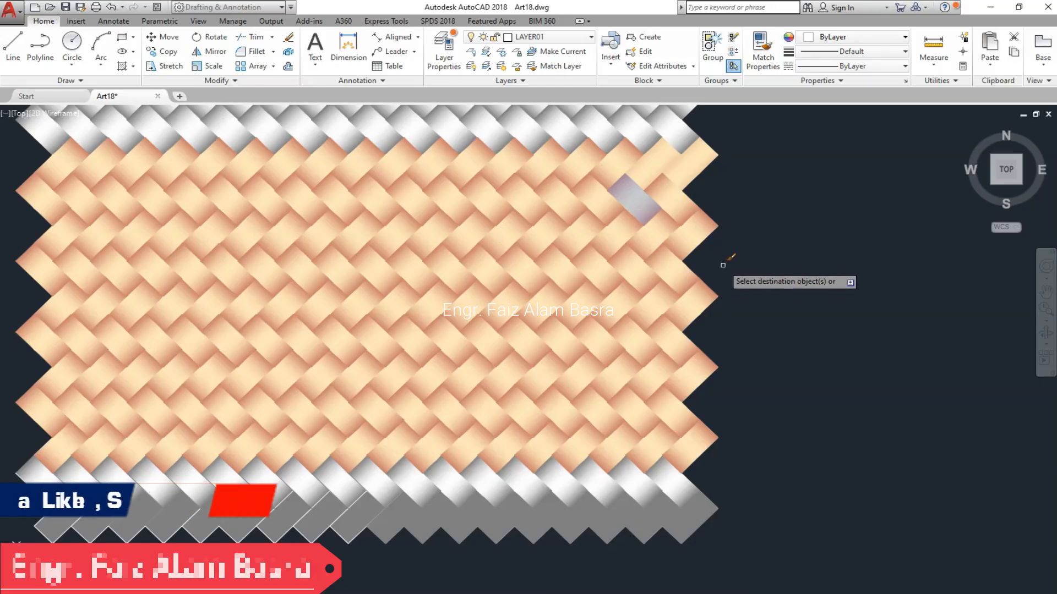
right_click(723, 265)
left_click(736, 270)
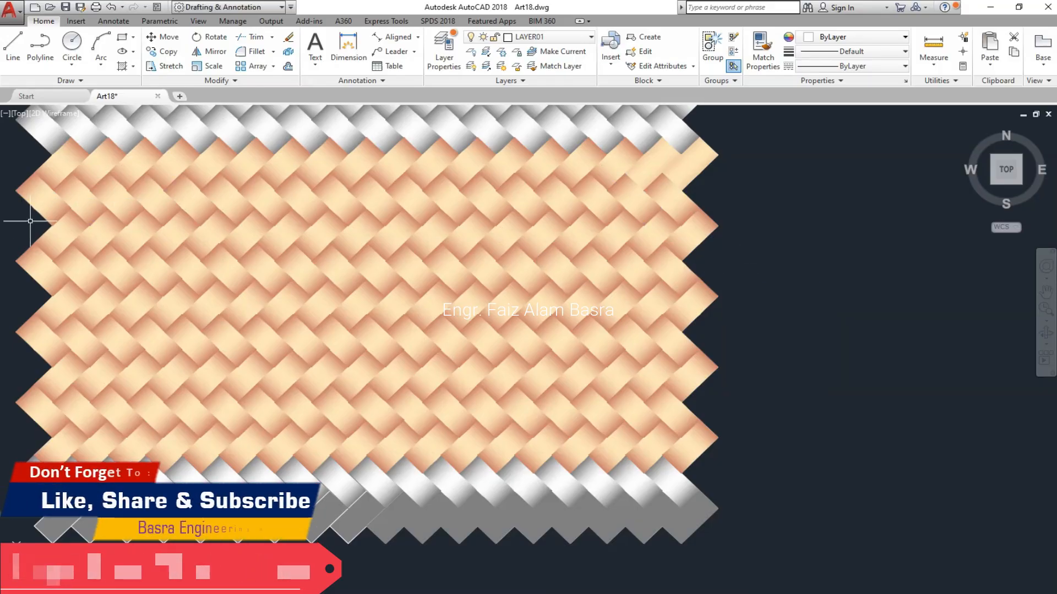
Copy the entire recoloured weave panel about 15'-8" horizontally to its right.
scroll(31, 221, "up", 2)
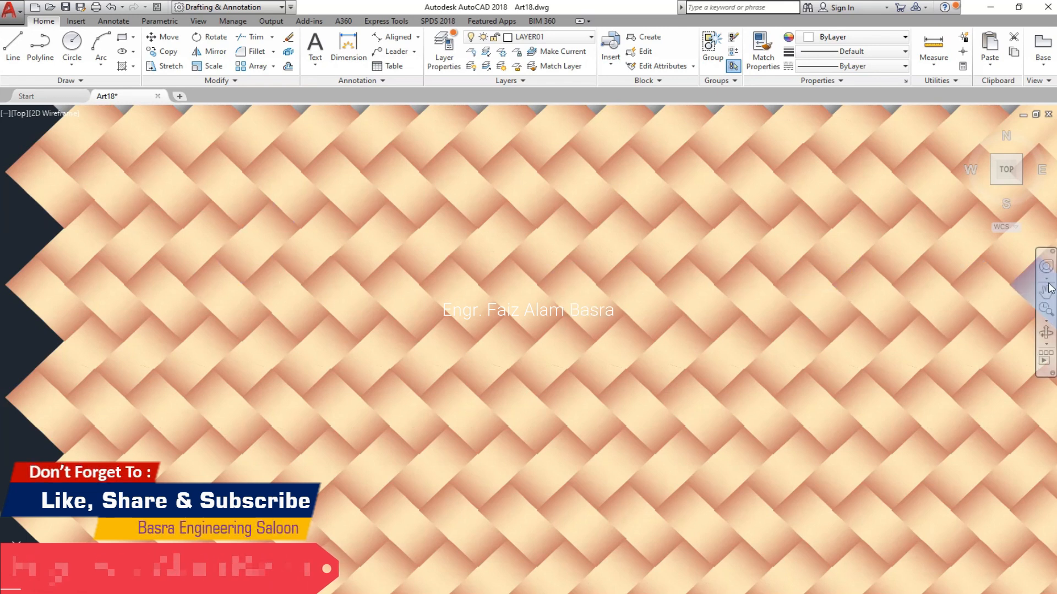
left_click_drag(980, 290, 927, 287)
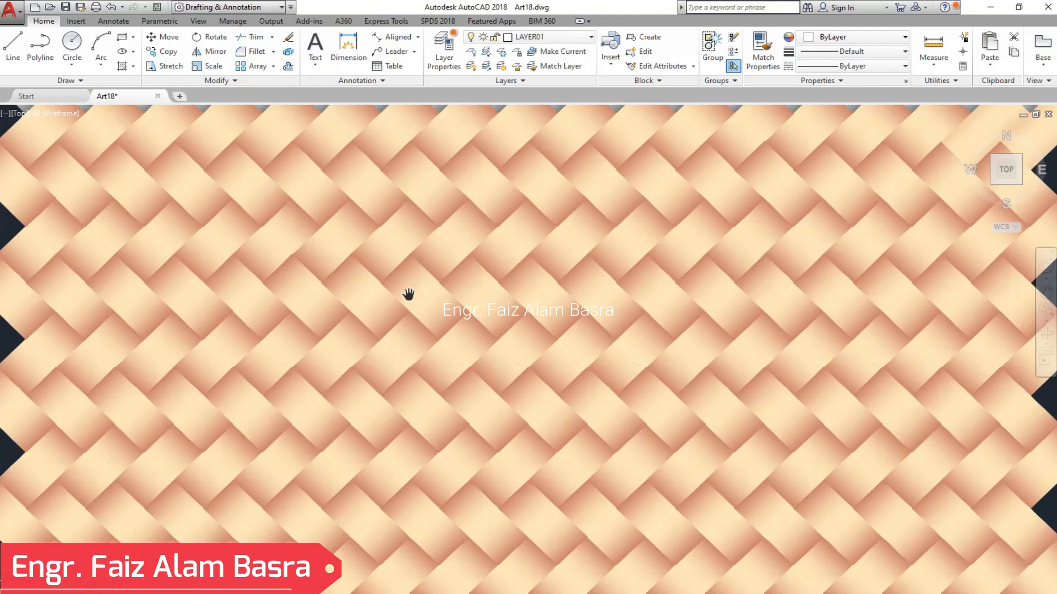
scroll(381, 260, "down", 5)
right_click(705, 272)
left_click(727, 281)
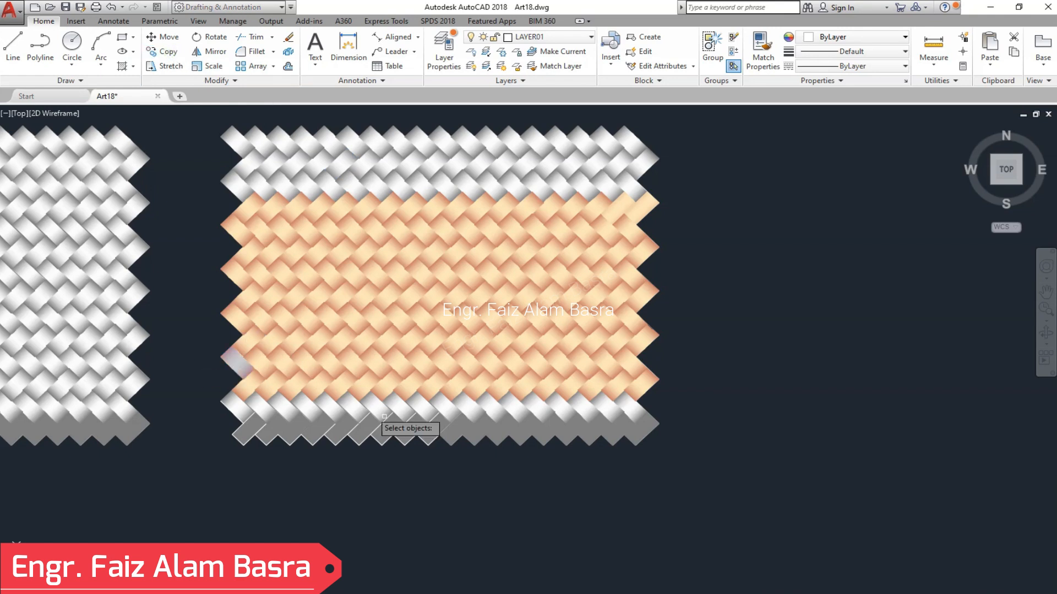
left_click(759, 514)
left_click(208, 110)
scroll(165, 264, "down", 2)
key("Return")
left_click(221, 397)
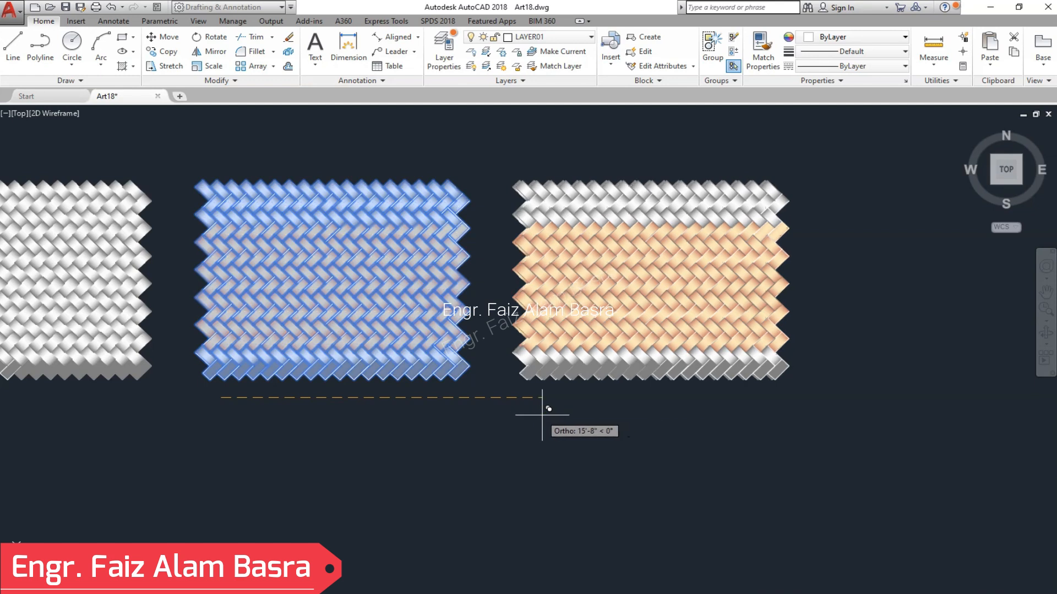
left_click(543, 415)
key("Escape")
Recolour one down-right-slanting tile near the copied panel's upper edge with gradient colours Yellow and 190.
scroll(718, 258, "up", 6)
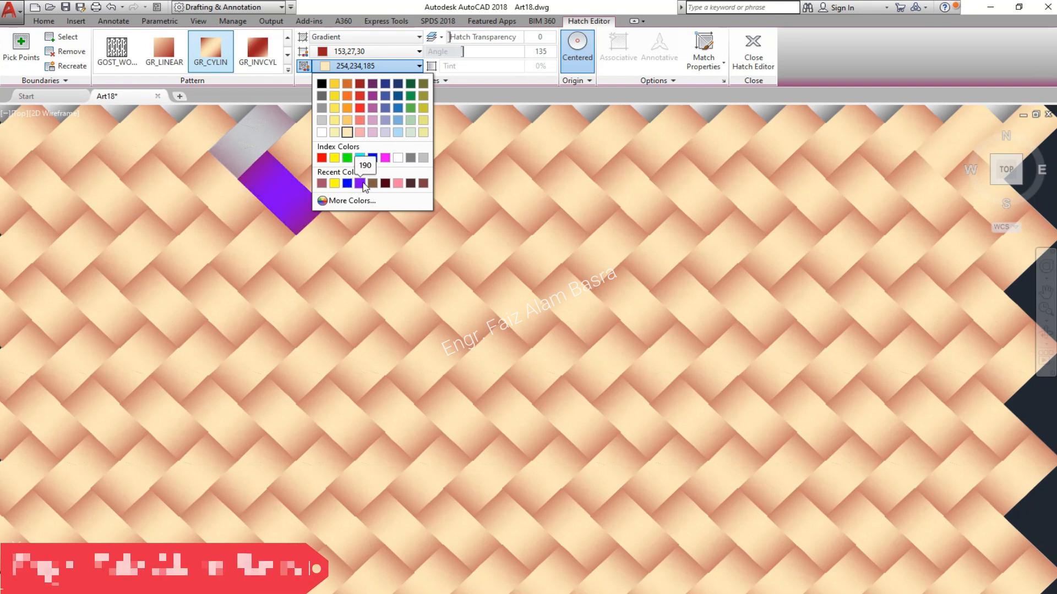
left_click(372, 158)
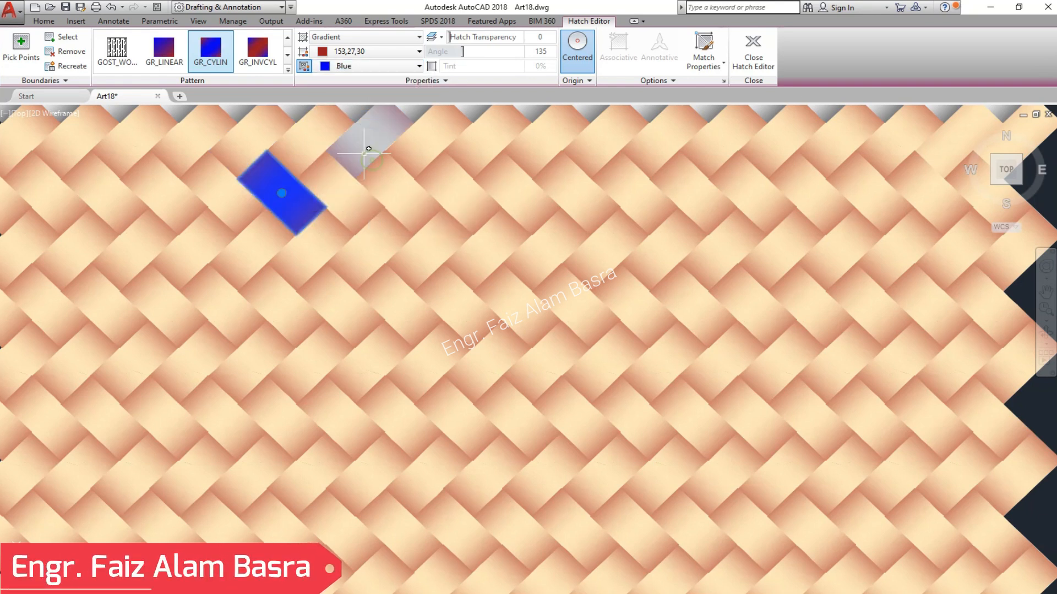
left_click(418, 66)
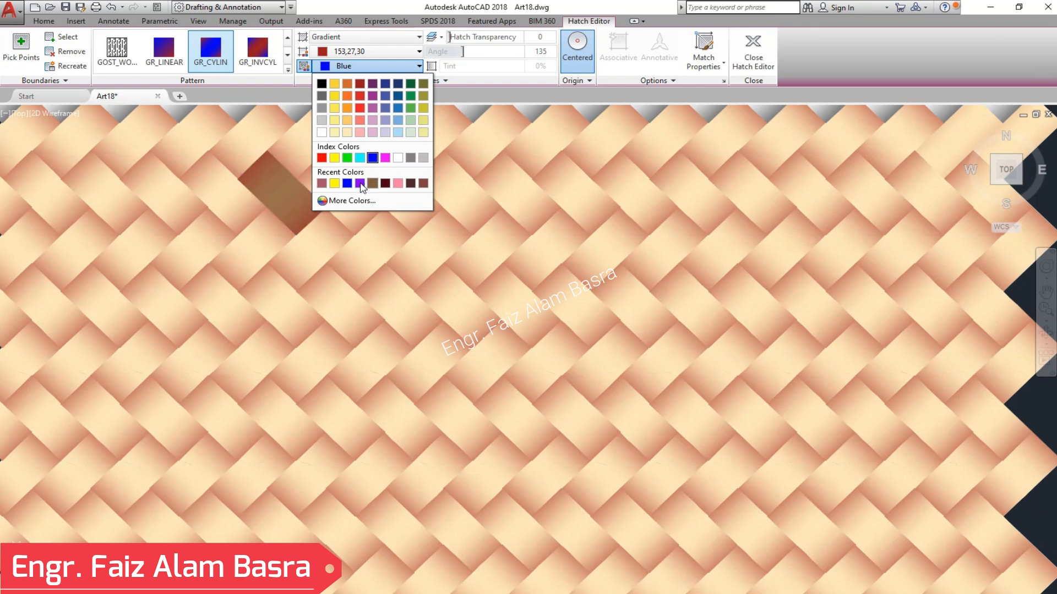
left_click(361, 183)
left_click(418, 52)
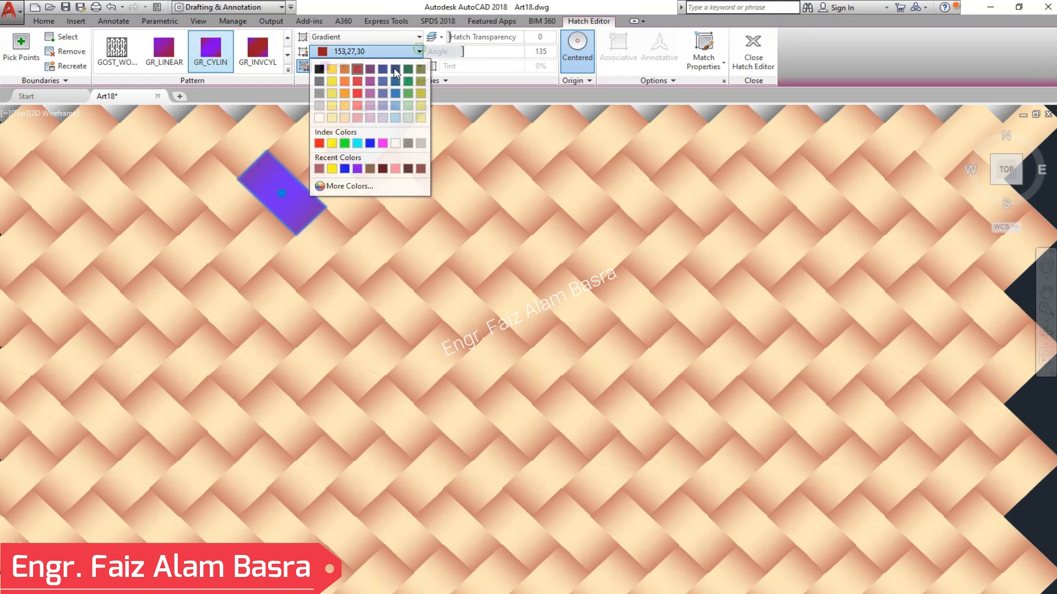
left_click(331, 143)
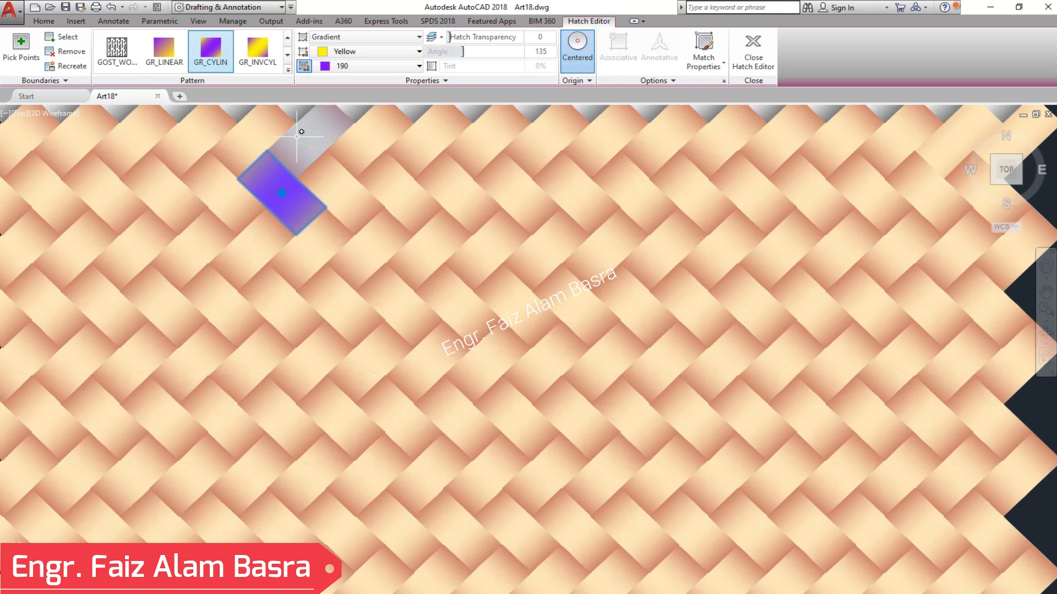
key("Return")
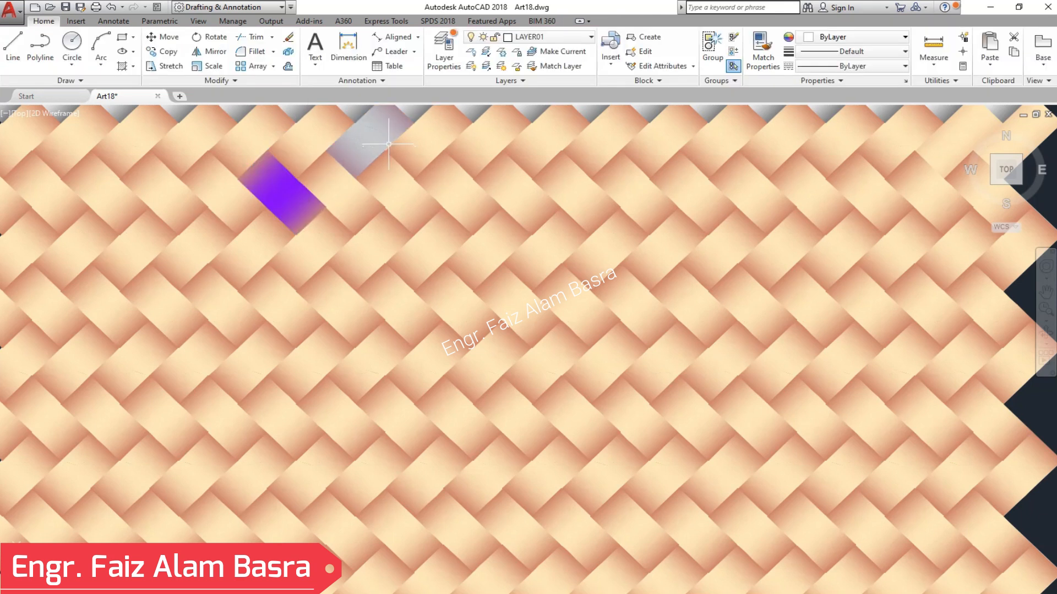
Switch the yellow-and-purple tile's gradient pattern to GR_INVCYL and set its first colour to 254,204,102.
left_click(282, 190)
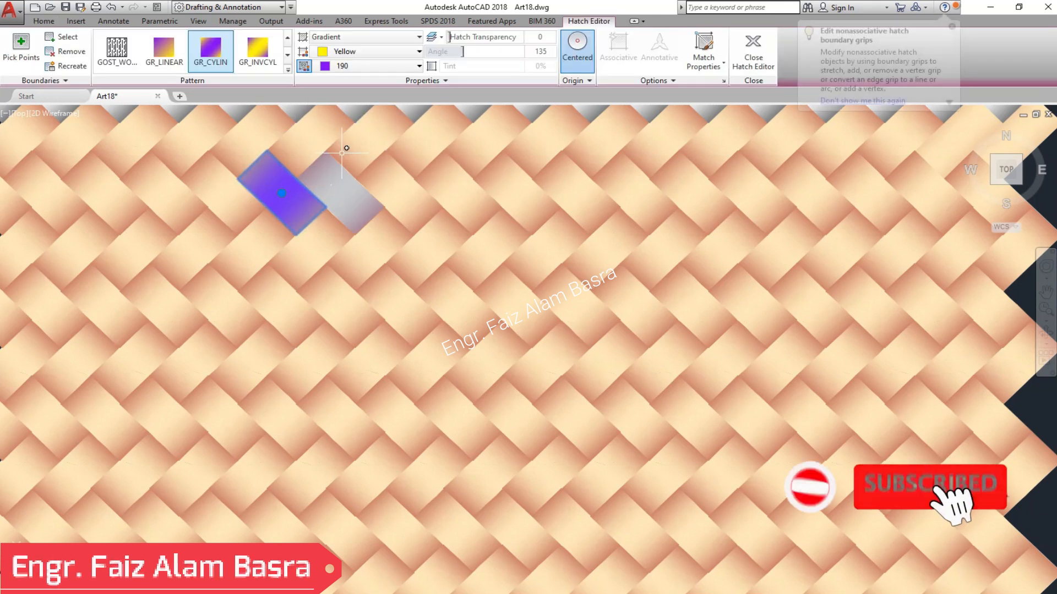
left_click(261, 50)
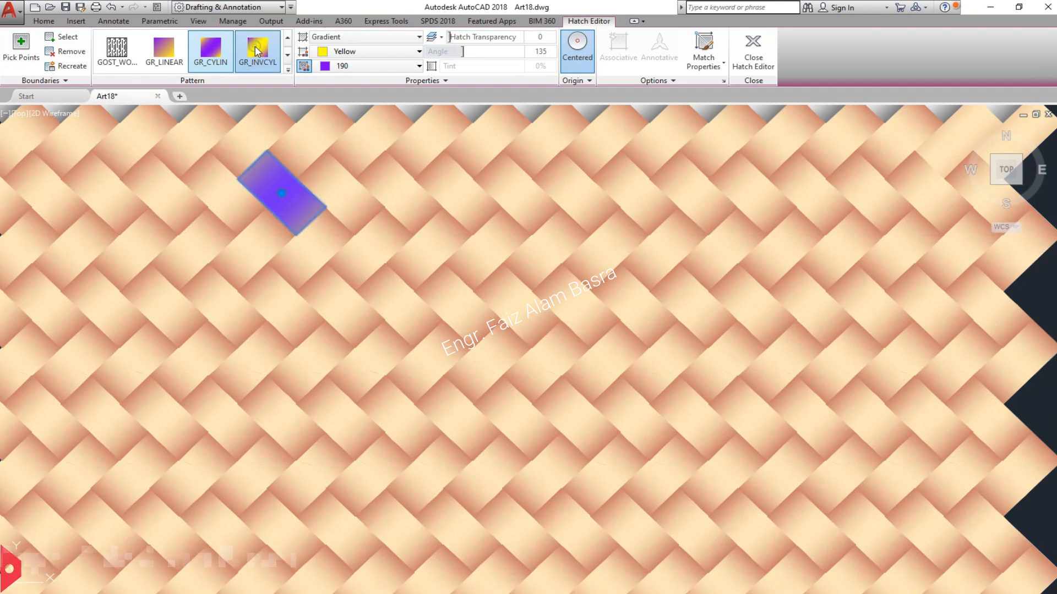
left_click(257, 51)
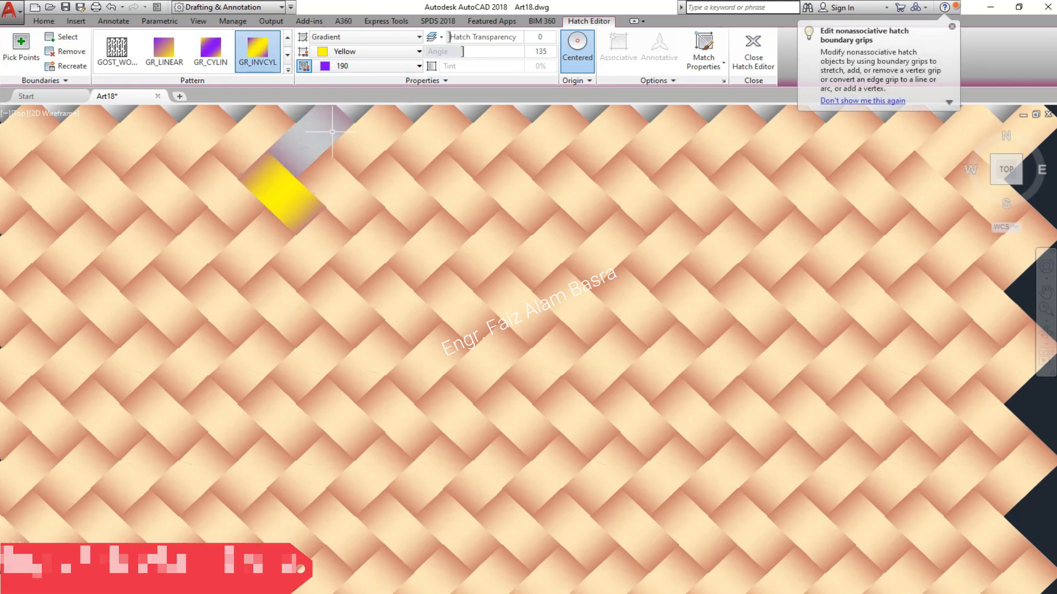
left_click(418, 66)
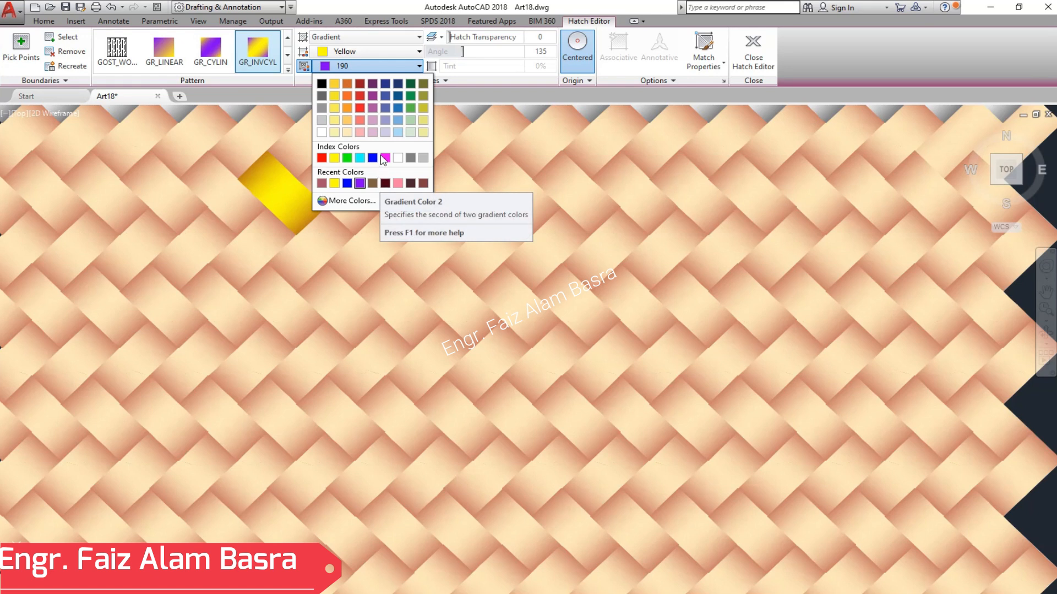
left_click(418, 51)
left_click(418, 51)
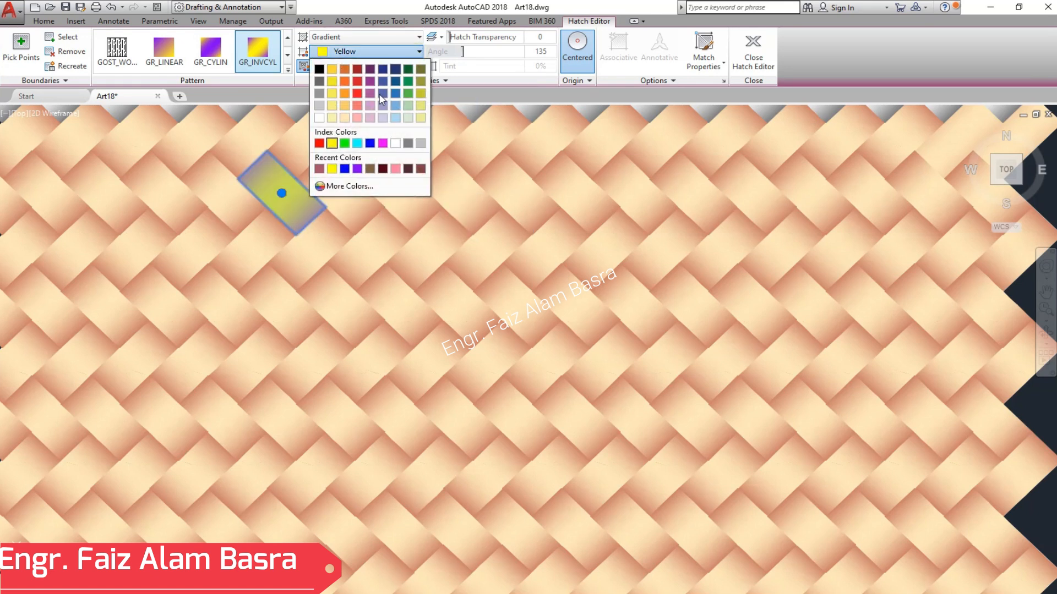
left_click(345, 105)
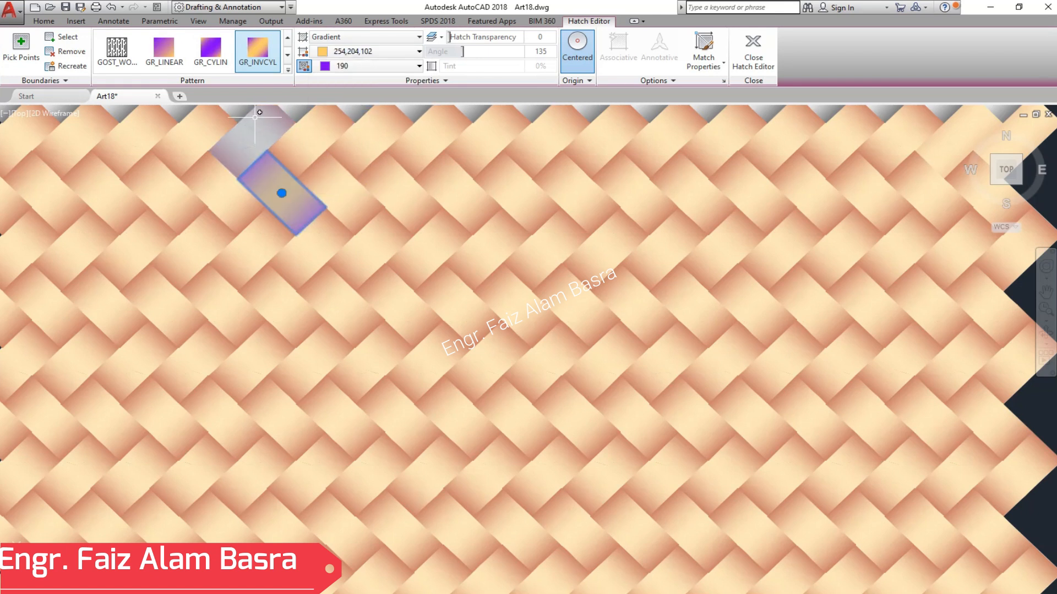
key("Return")
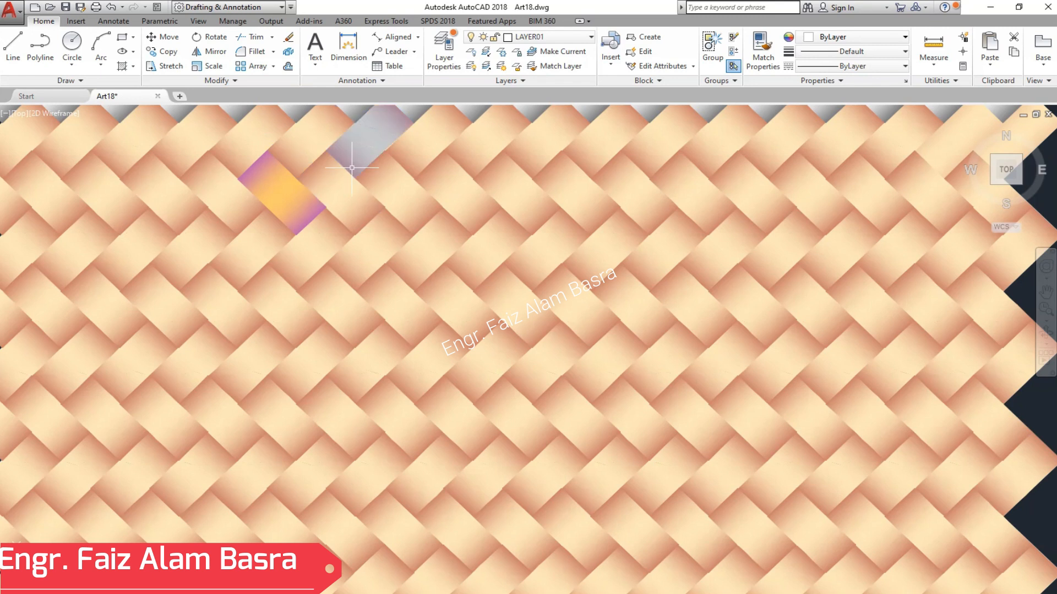
Set the gradient colours of the opposite-slanting tile just below the recoloured one to 254,234,185 and 190.
left_click(253, 236)
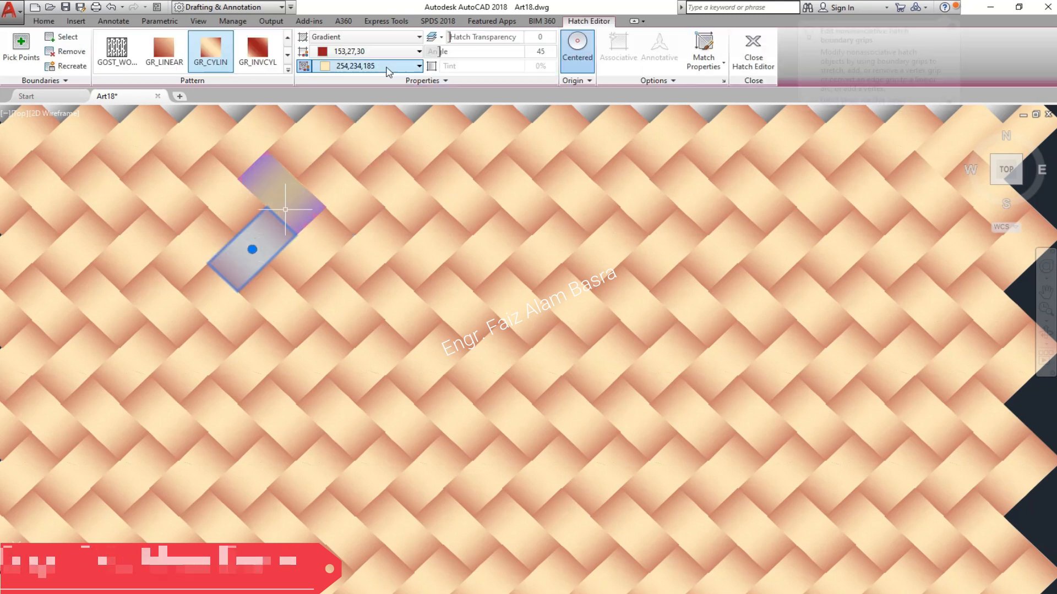
left_click(420, 66)
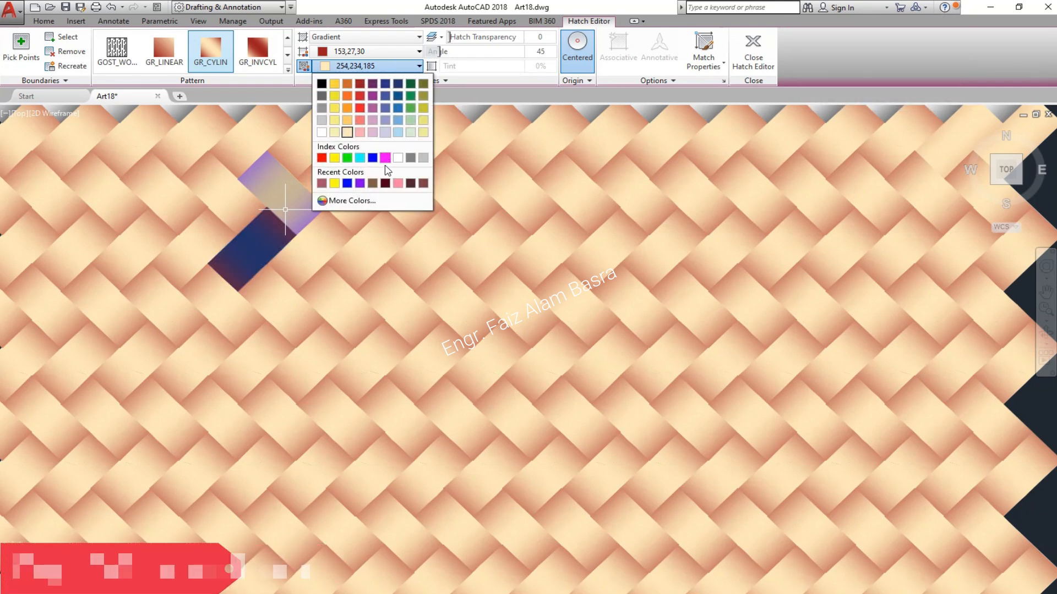
left_click(359, 184)
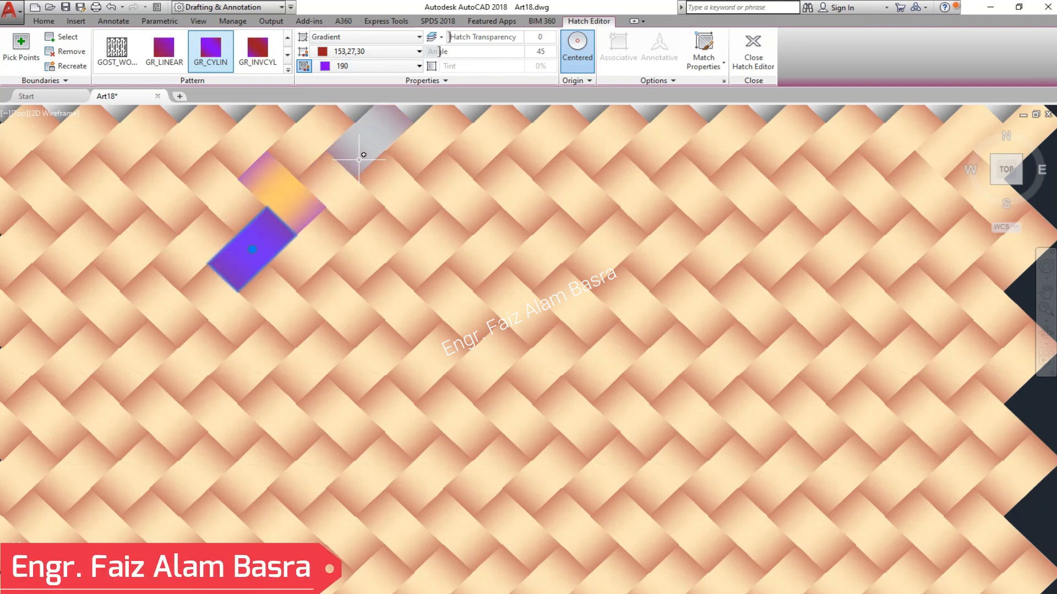
left_click(420, 51)
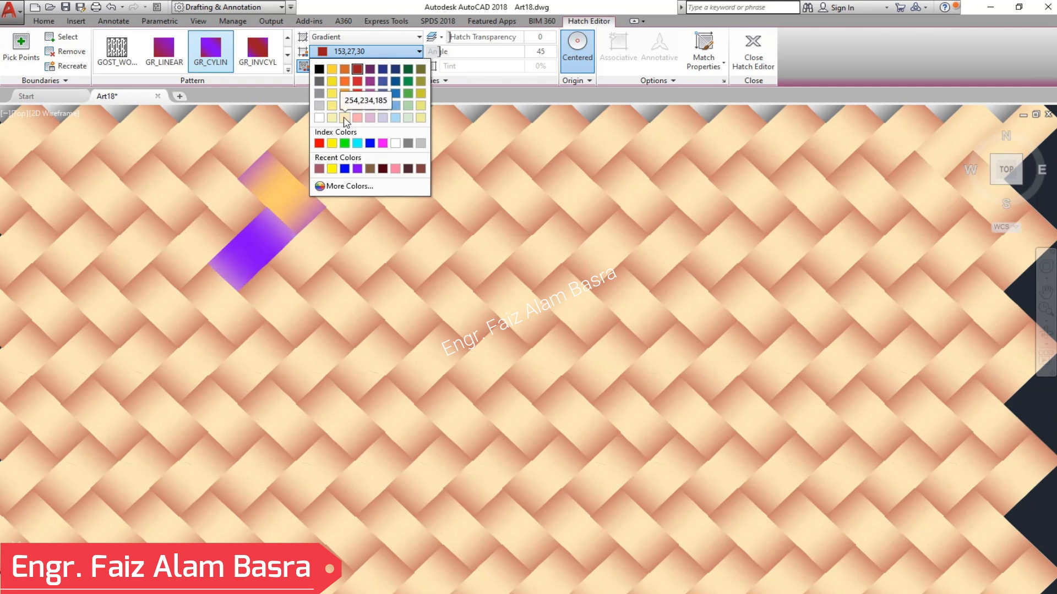
left_click(344, 118)
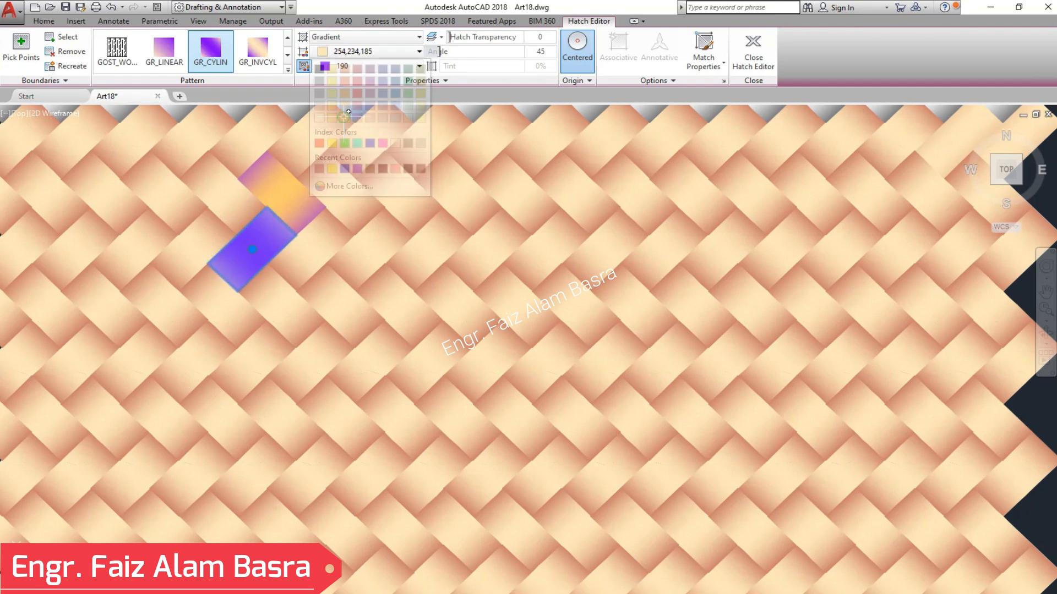
Switch this lower tile's gradient pattern to GR_INVCYL and set its first colour to 254,204,102.
left_click(256, 53)
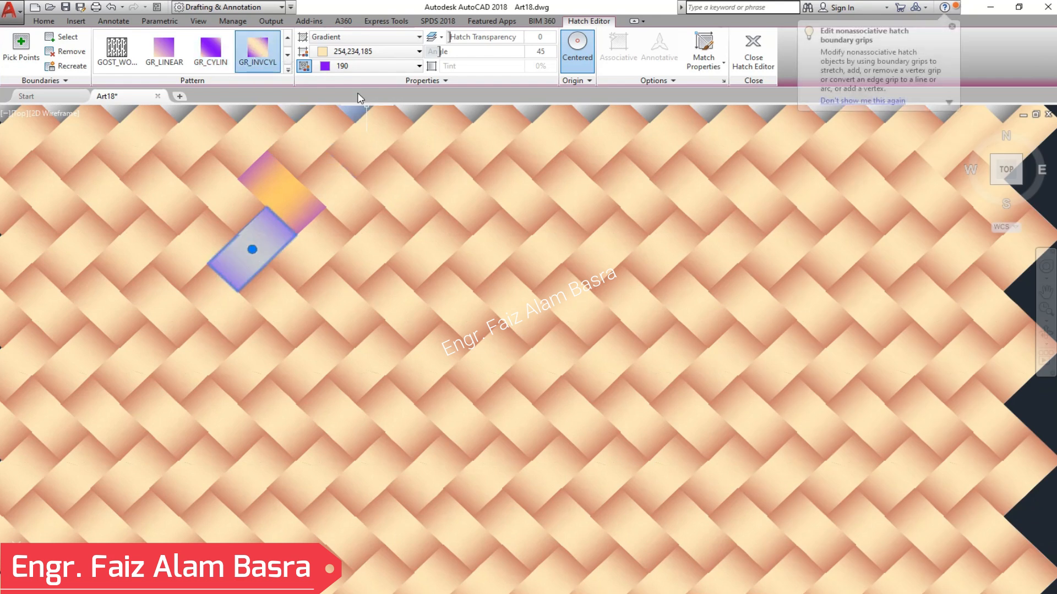
left_click(419, 52)
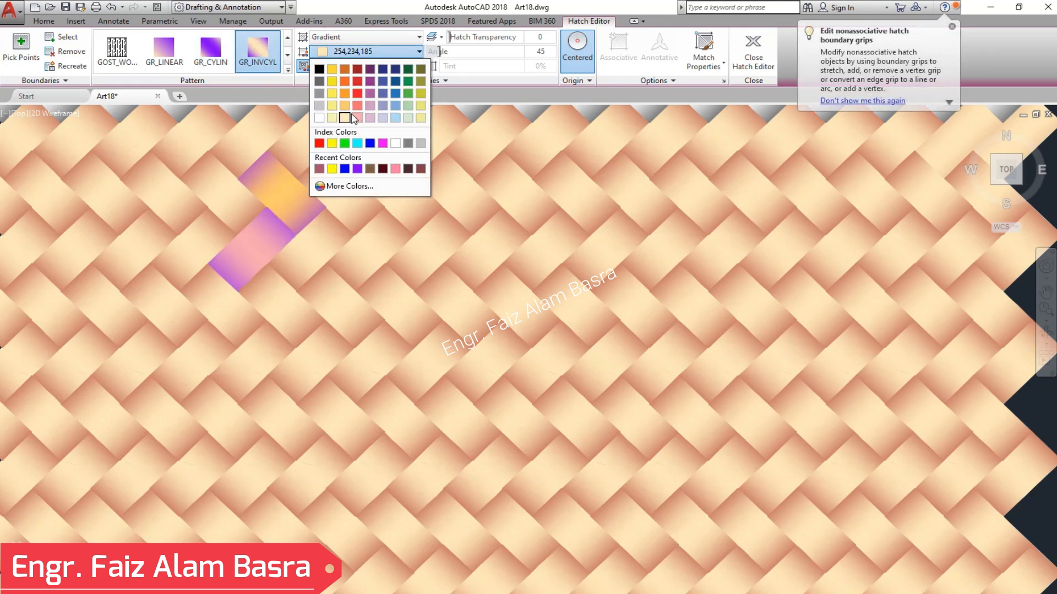
left_click(344, 106)
key("Escape")
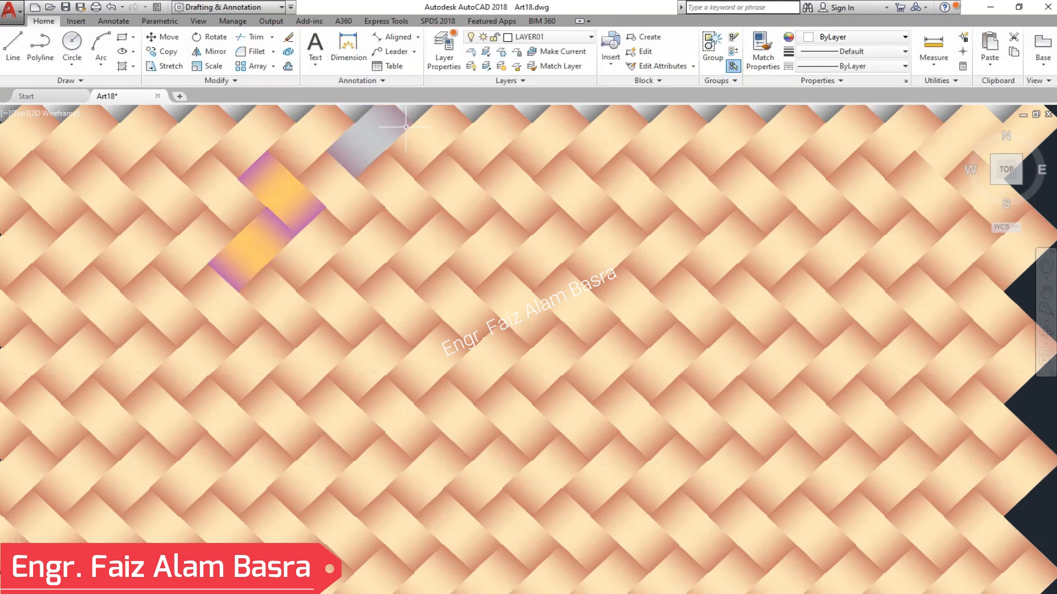
Change the upper recoloured tile's first gradient colour to white, 255,255,255.
left_click(279, 197)
left_click(419, 51)
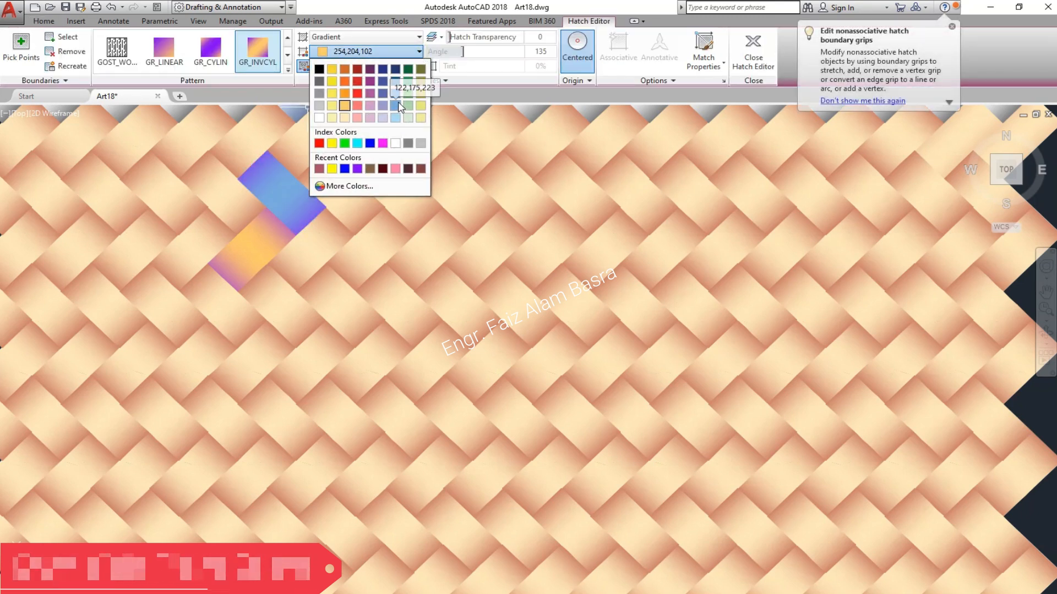
left_click(319, 117)
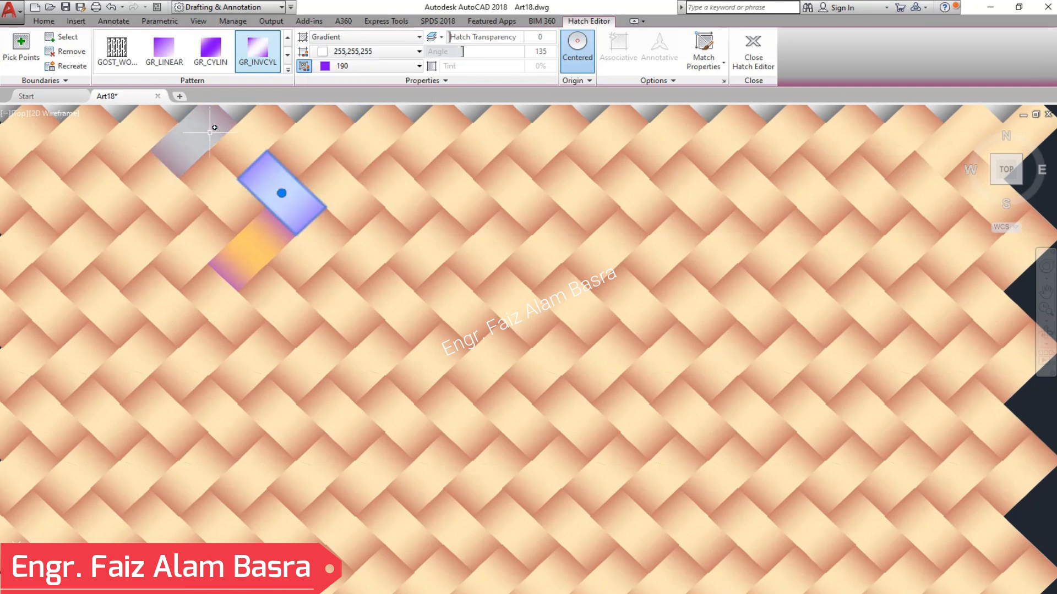
key("Return")
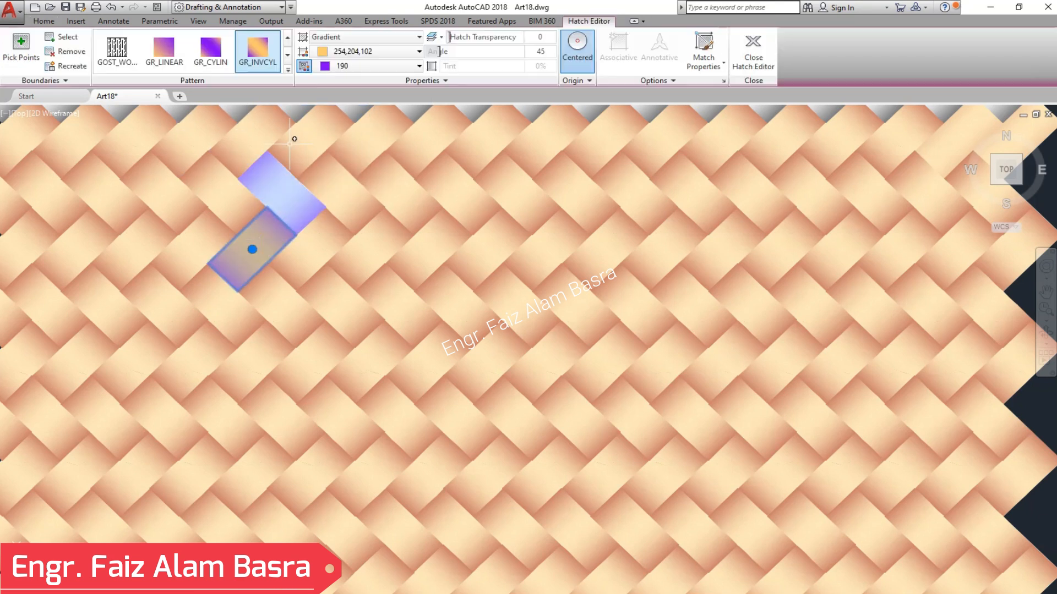
Set the lower recoloured tile's first gradient colour to White and finish editing its hatch.
left_click(418, 52)
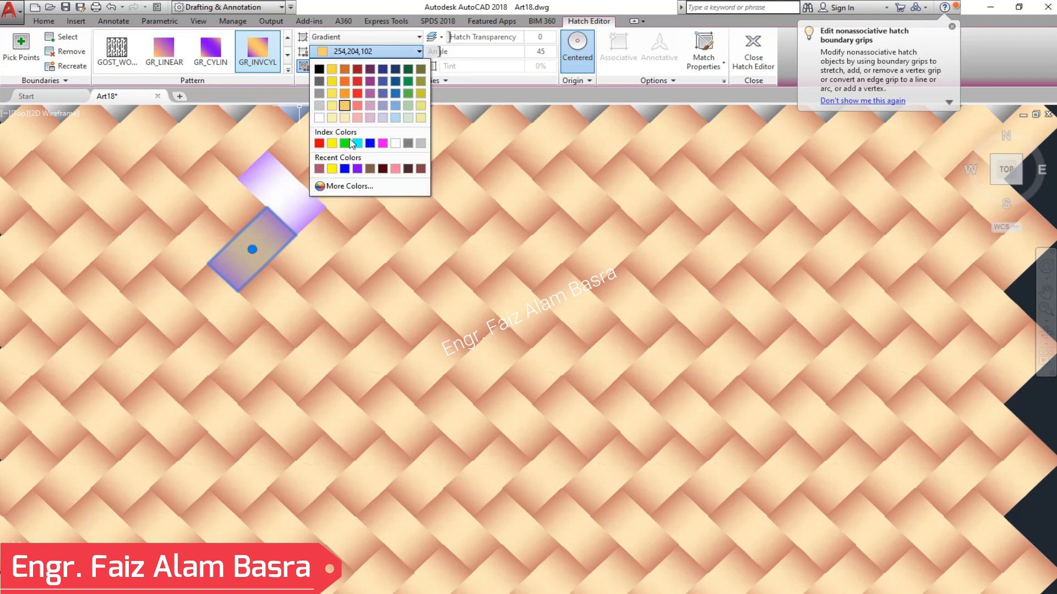
left_click(395, 145)
key("Escape")
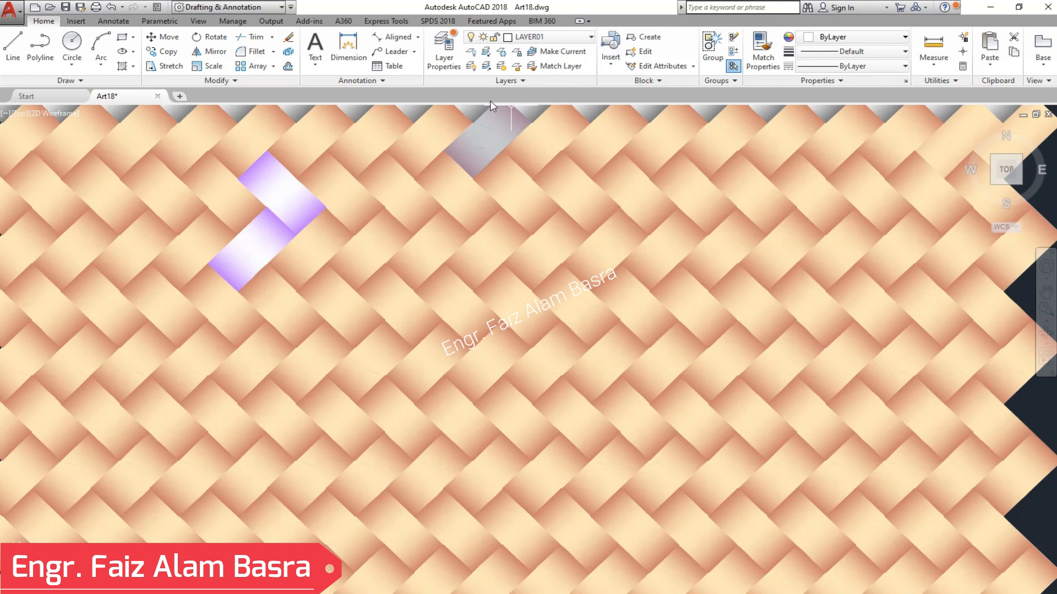
scroll(371, 226, "down", 3)
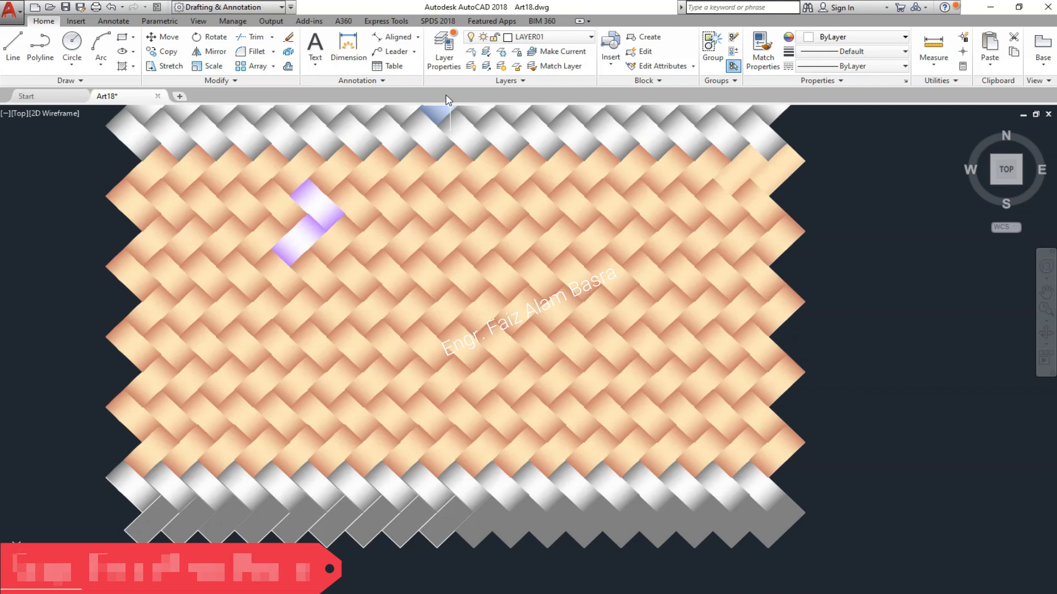
type("co")
key("Return")
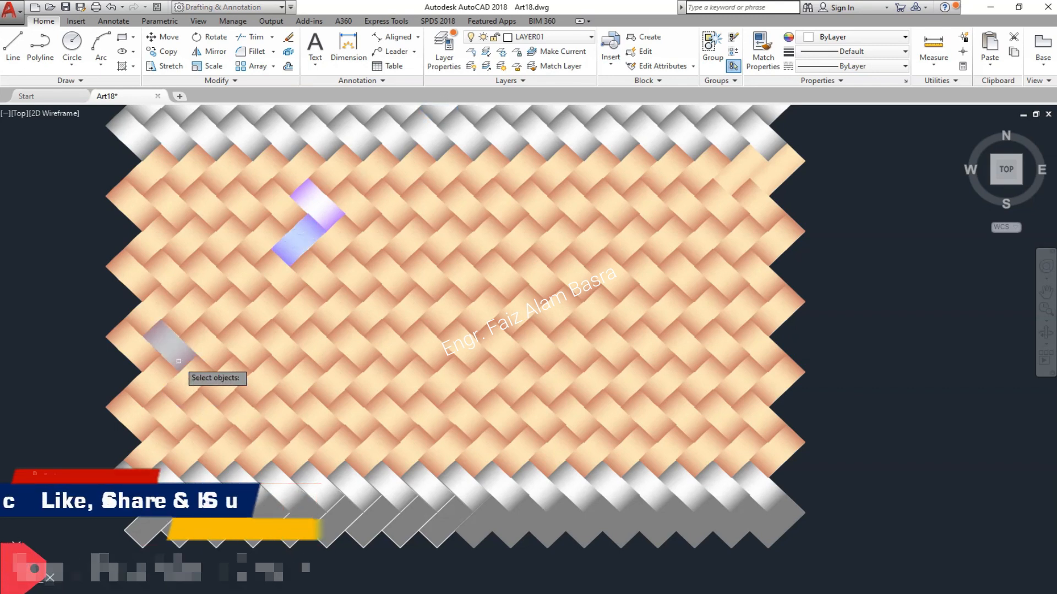
left_click(104, 205)
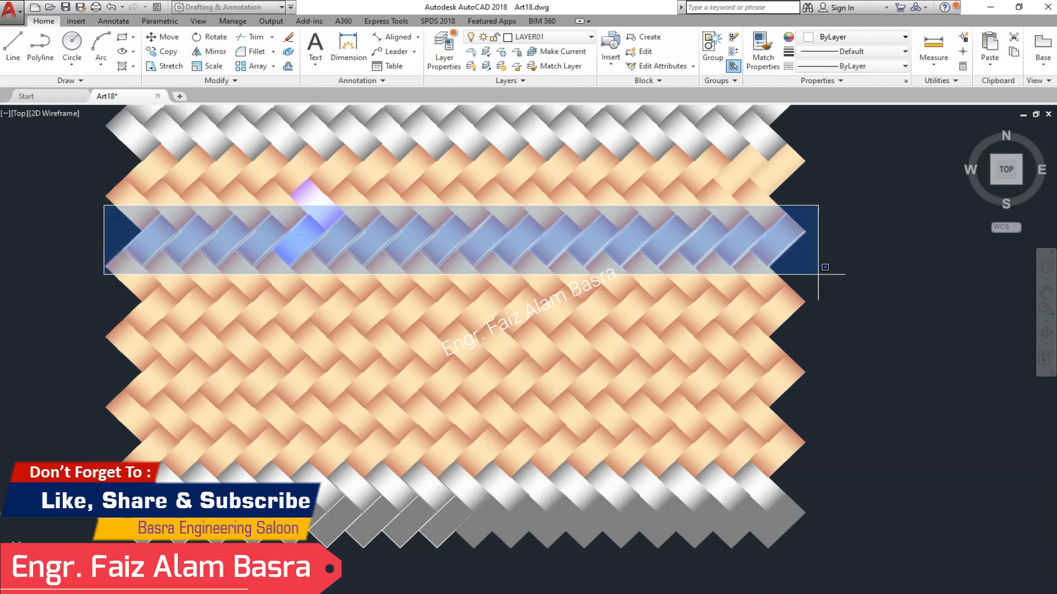
left_click(825, 267)
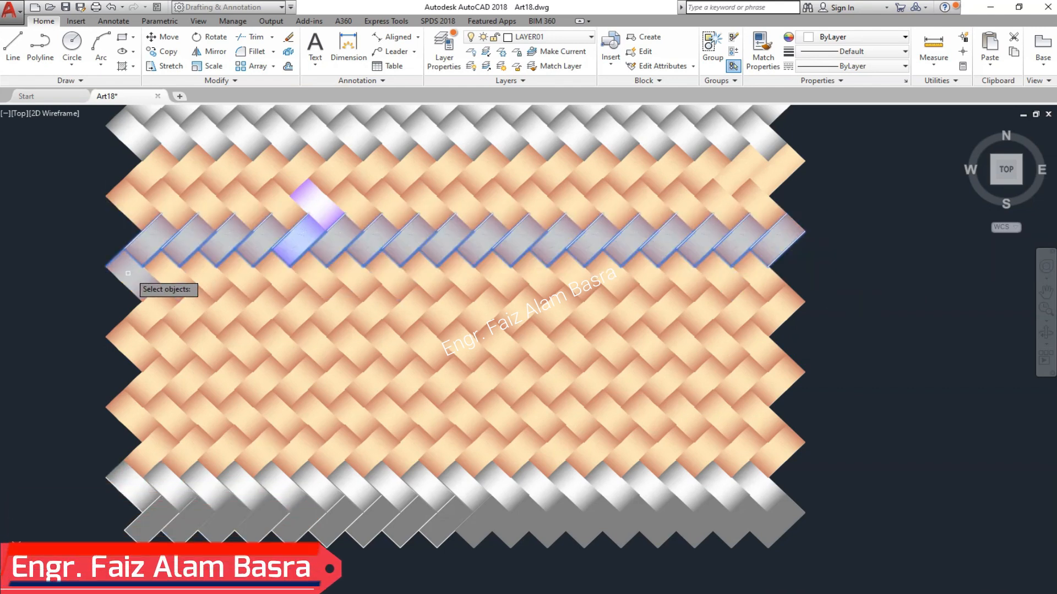
left_click(87, 276)
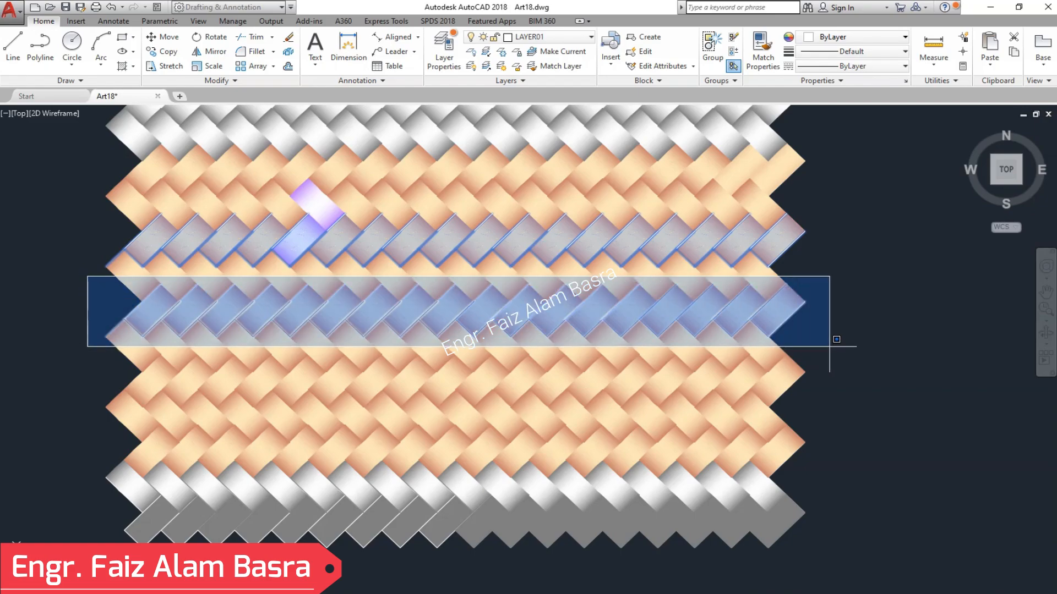
left_click(829, 346)
left_click(80, 340)
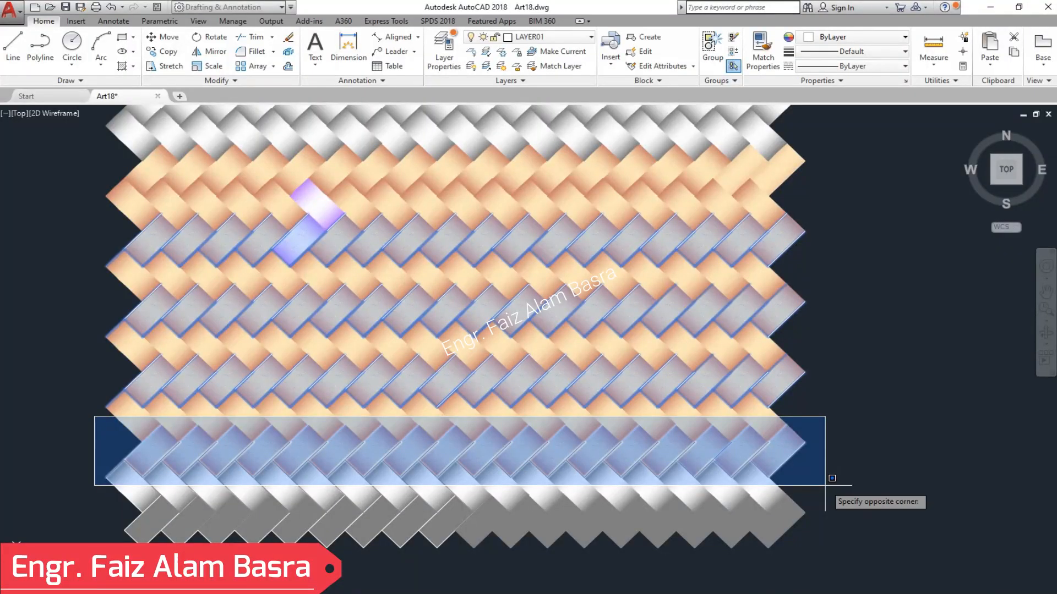
left_click(825, 485)
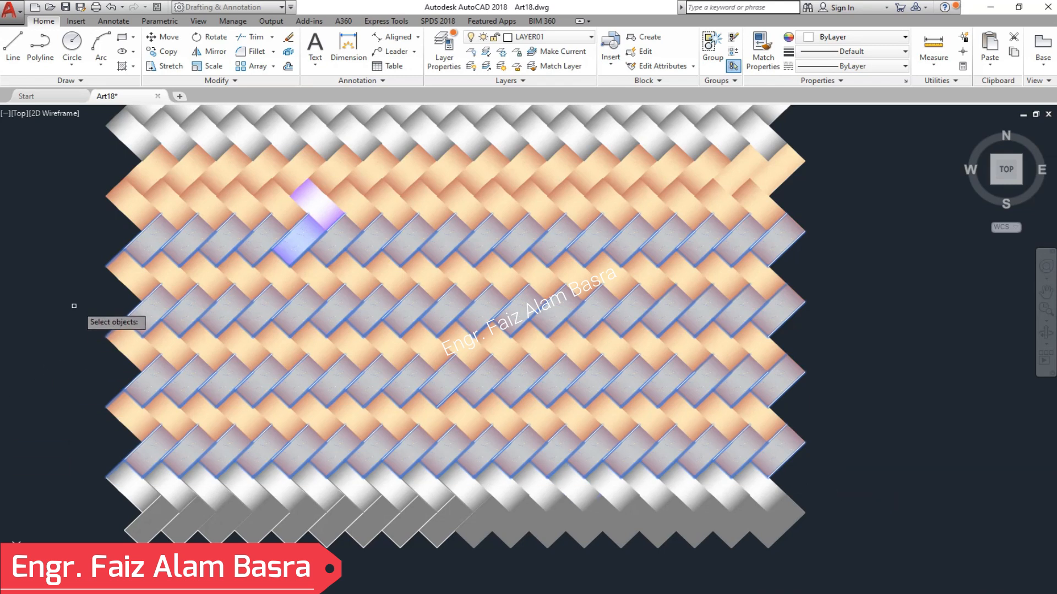
left_click(112, 140)
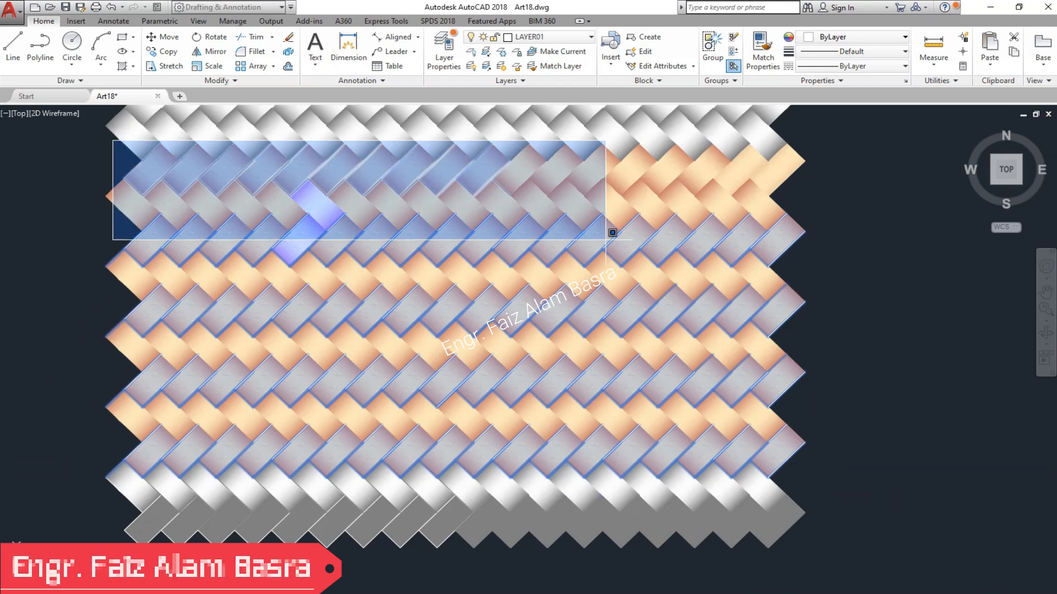
left_click(894, 208)
key("Return")
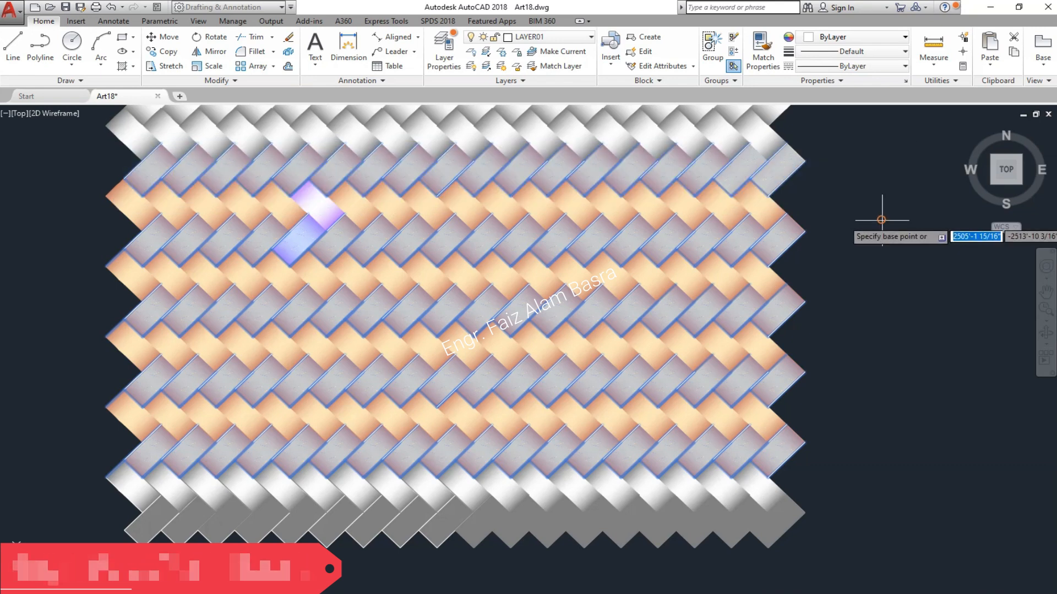
left_click(884, 219)
key("Escape")
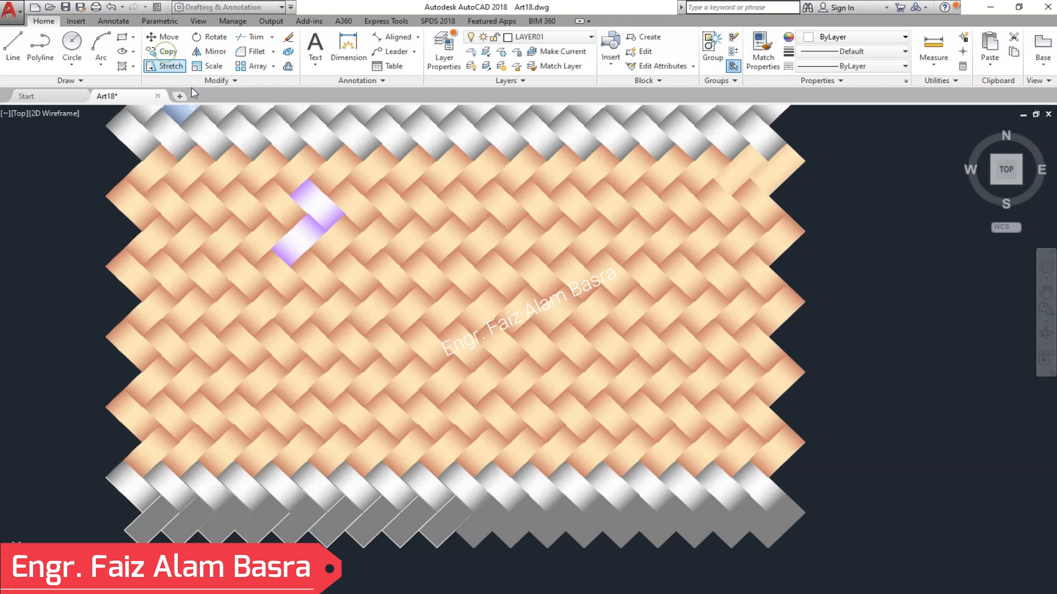
Match the lower white-and-purple tile's properties onto all five beige rows of tiles slanting the same way.
left_click(758, 53)
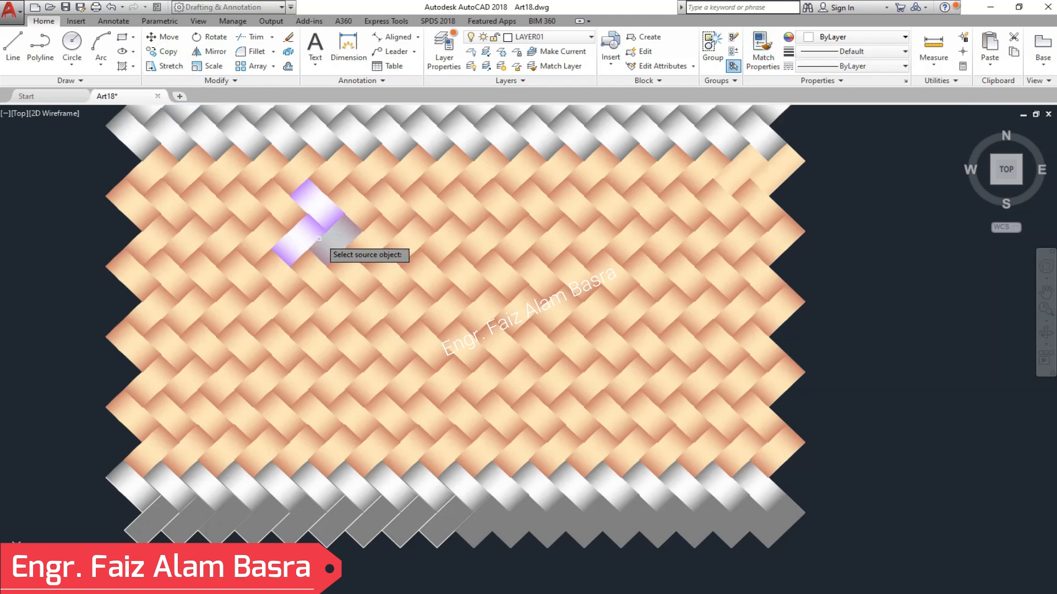
left_click(302, 229)
left_click(94, 208)
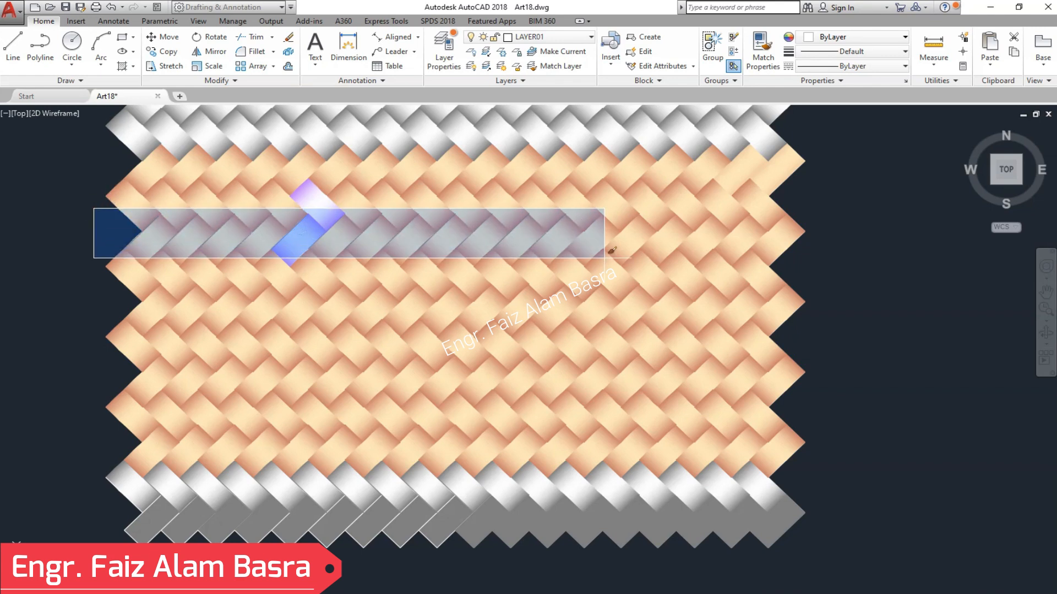
left_click(839, 272)
left_click(95, 276)
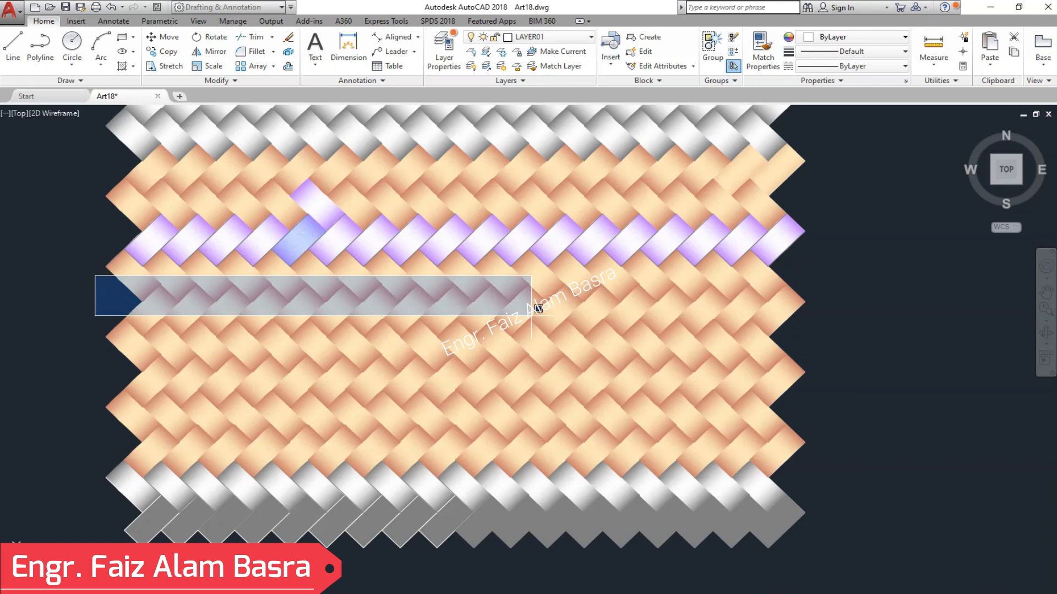
left_click(844, 342)
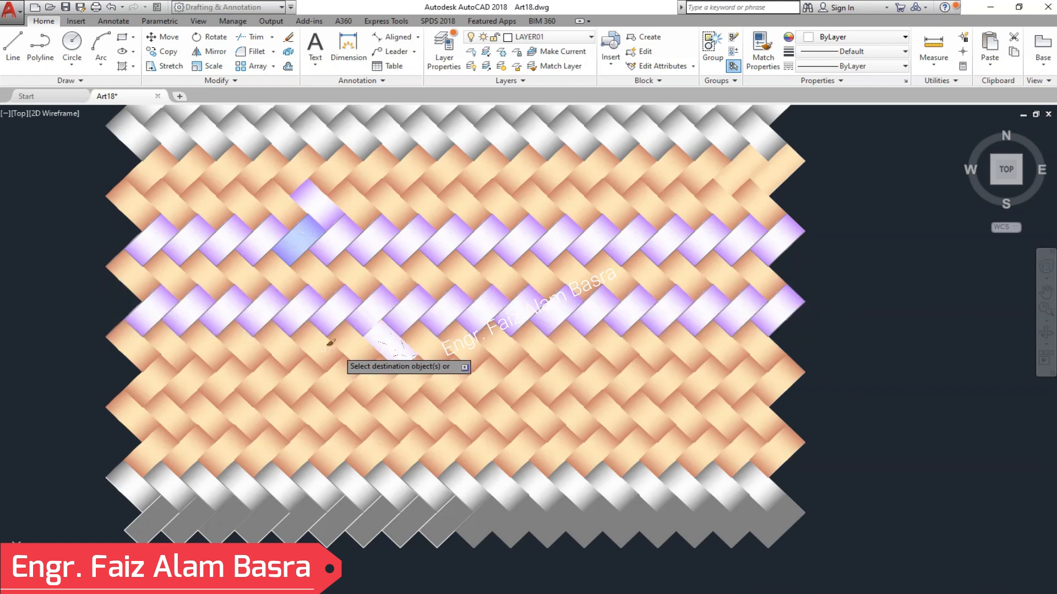
left_click(96, 349)
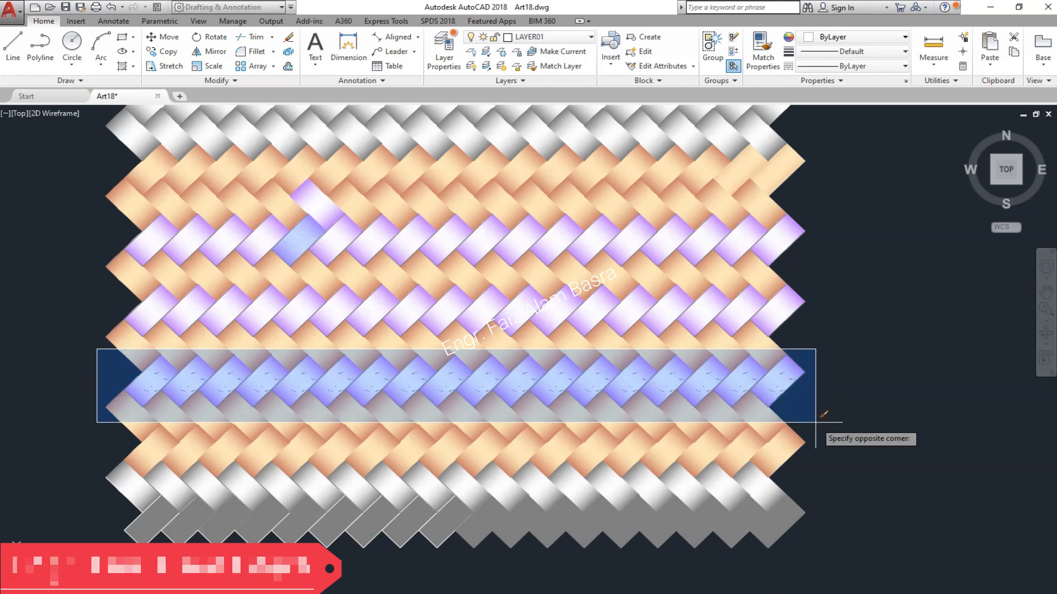
left_click(842, 448)
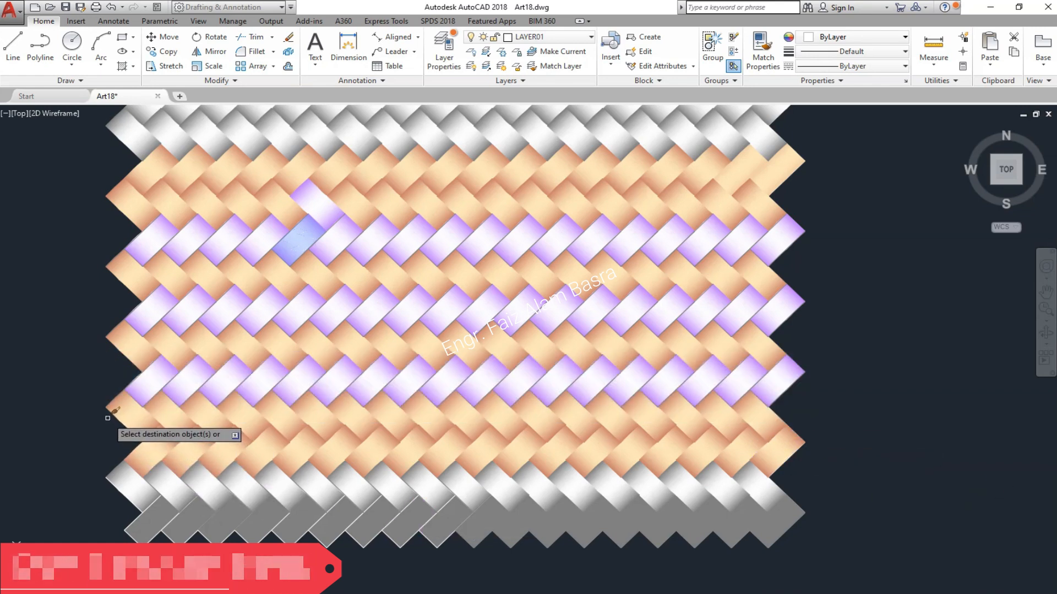
left_click(107, 418)
left_click(869, 481)
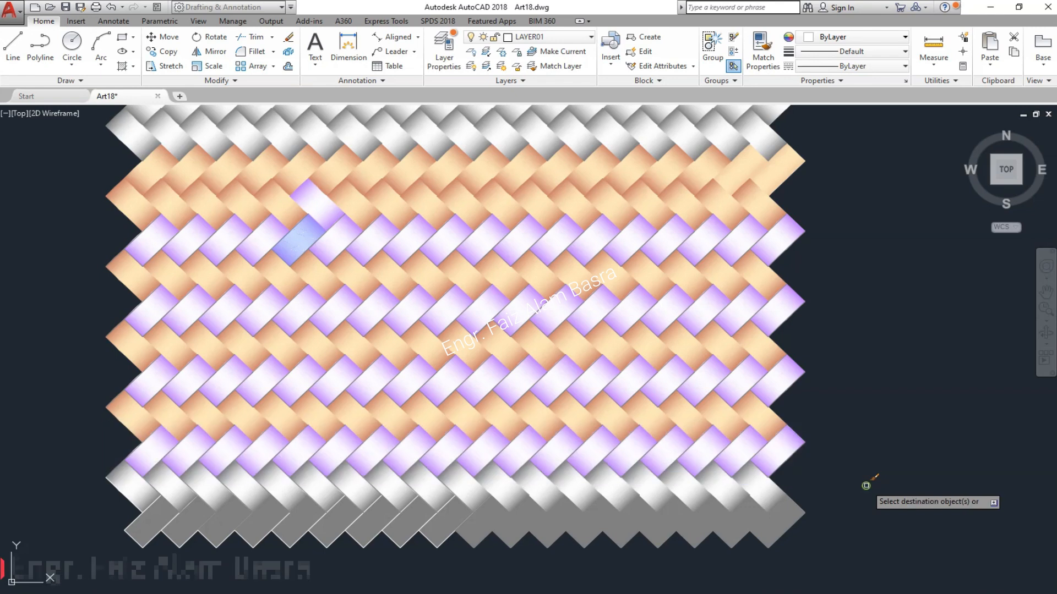
left_click(106, 136)
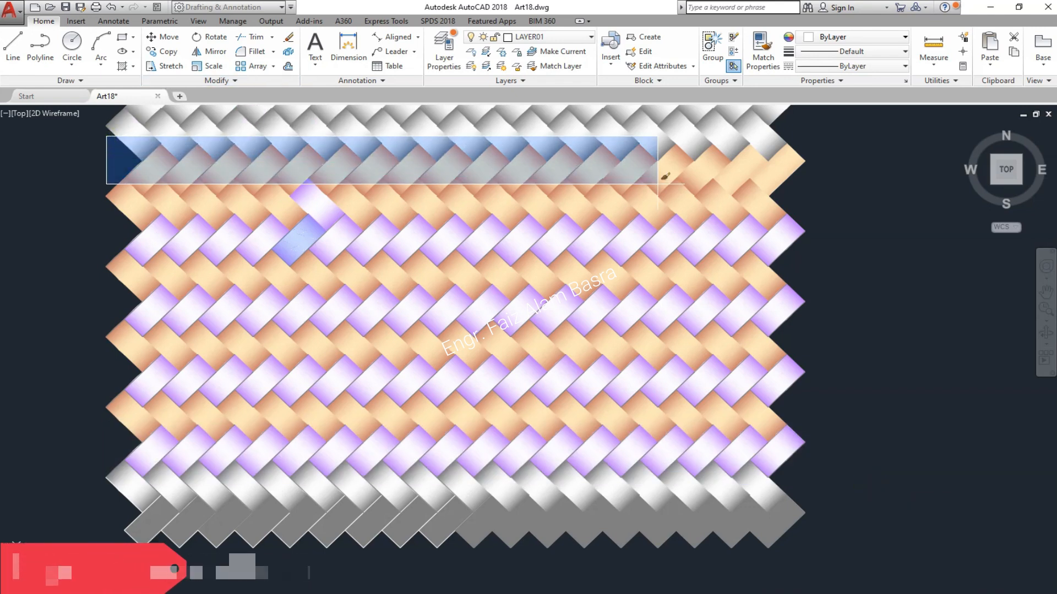
left_click(841, 200)
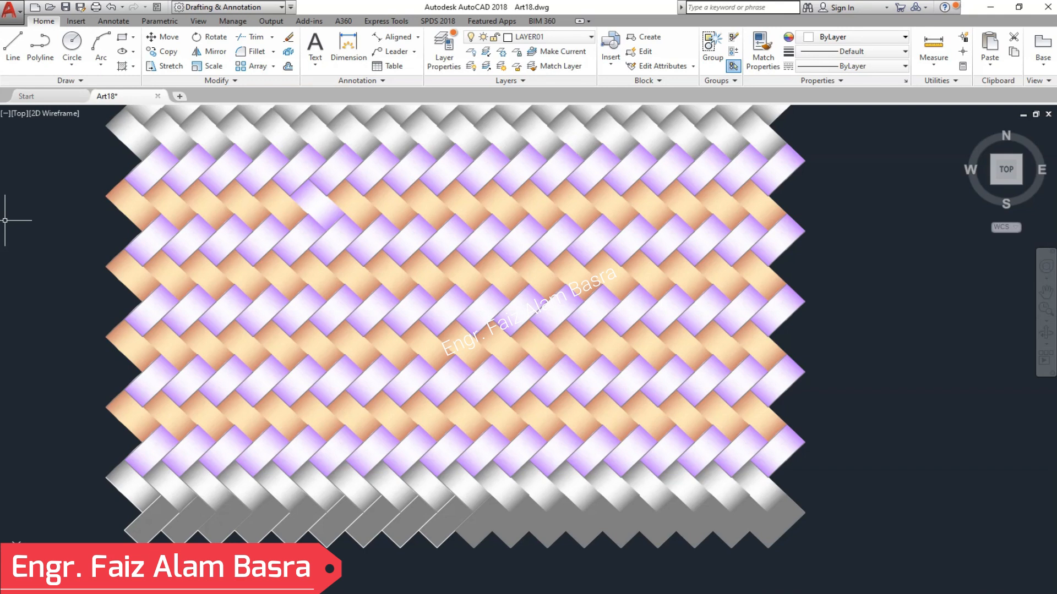
Match the upper white-and-purple tile's properties onto the remaining beige rows of opposite-slanting tiles.
left_click(761, 47)
left_click(317, 225)
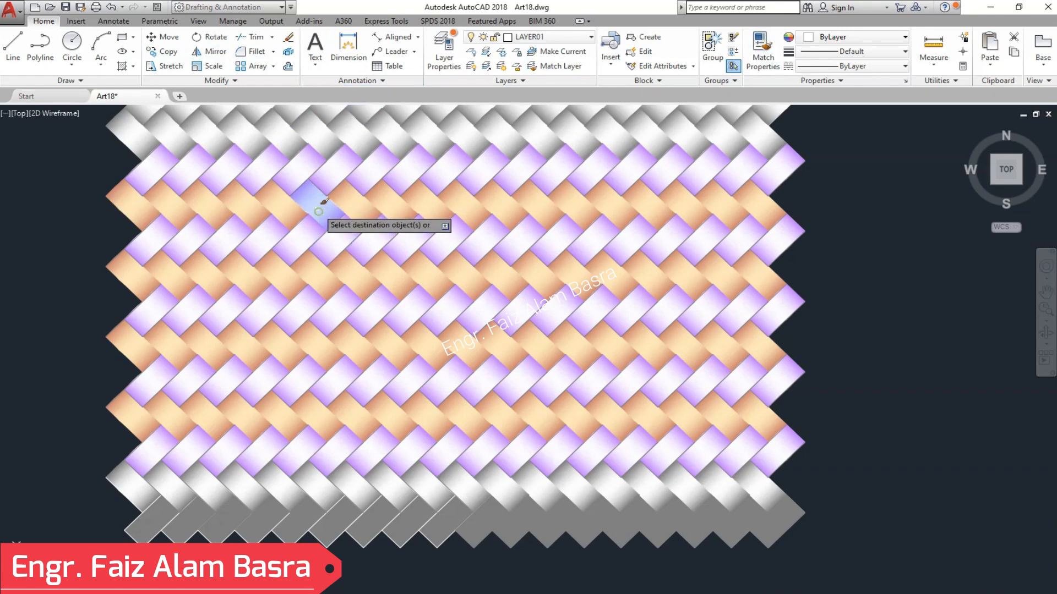
left_click(94, 165)
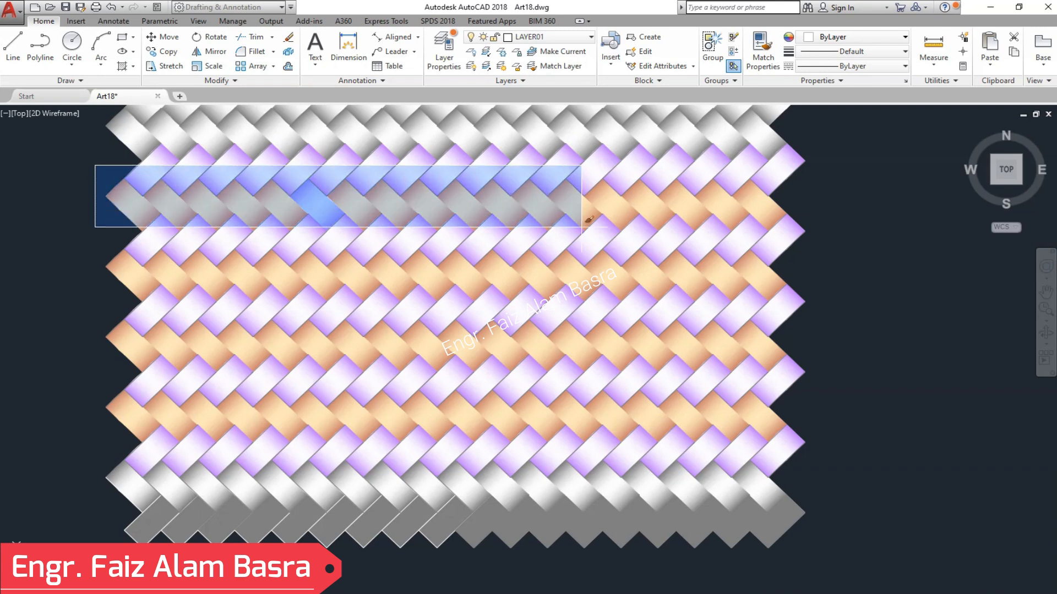
left_click(824, 235)
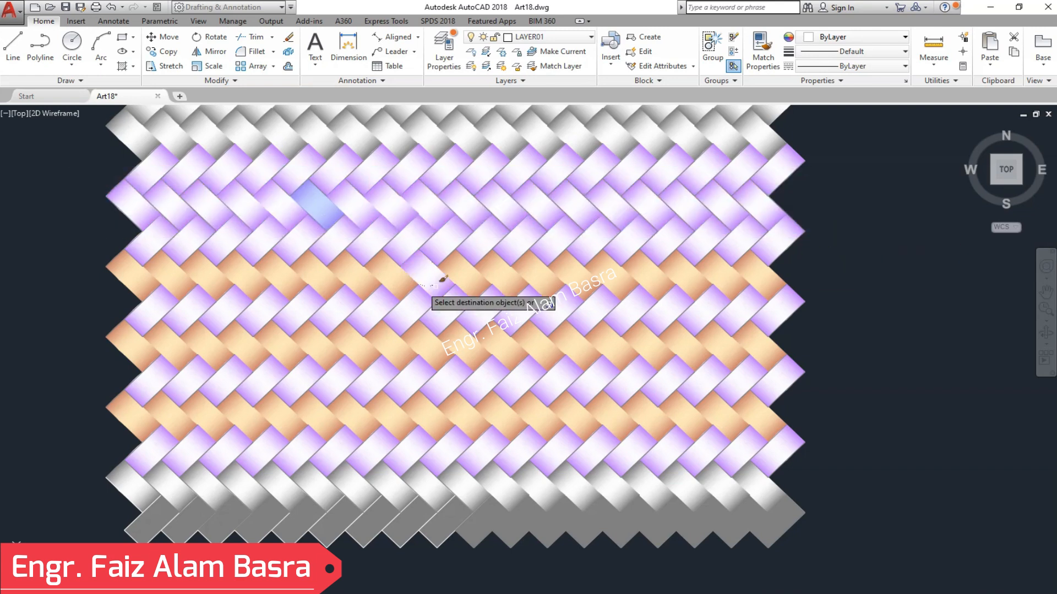
left_click(96, 245)
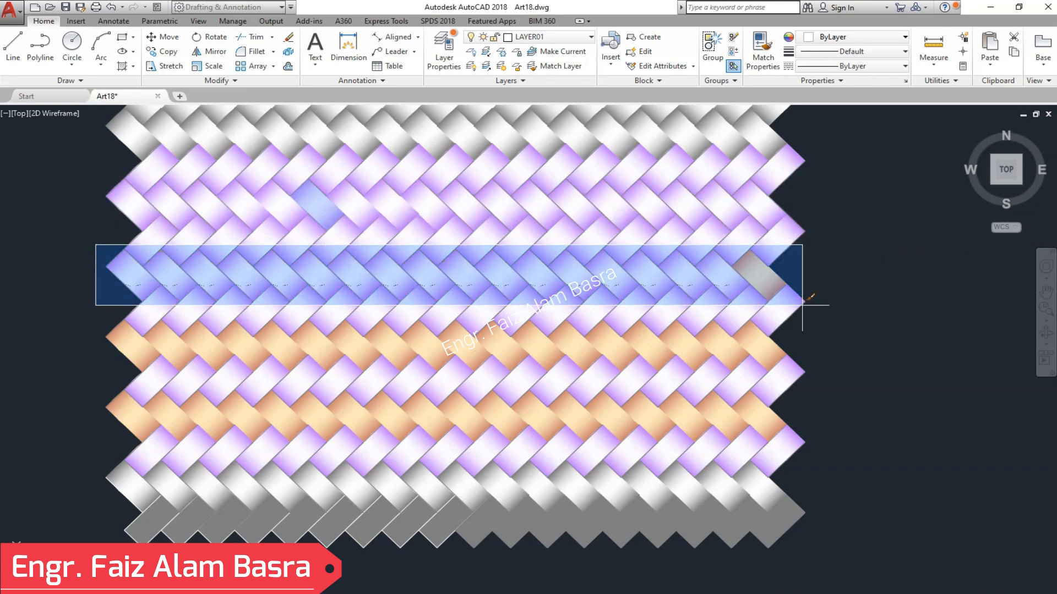
left_click(842, 305)
left_click(91, 312)
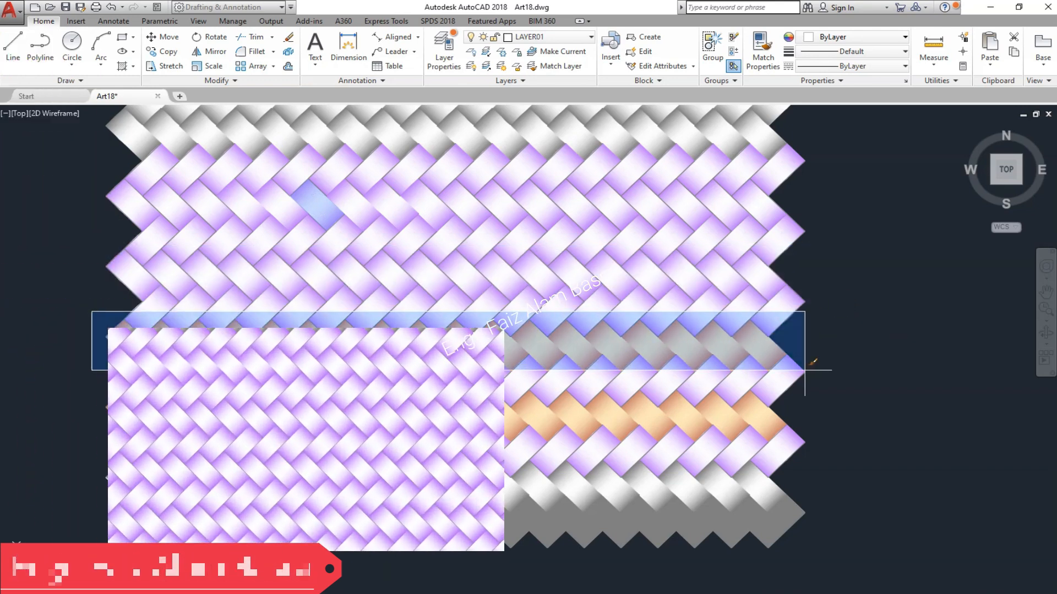
left_click(840, 369)
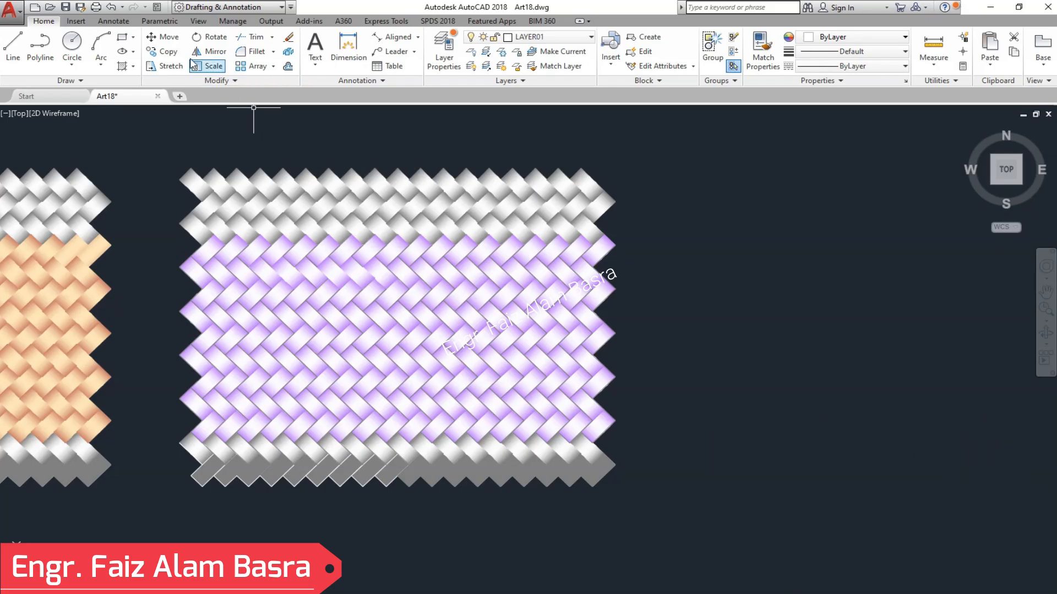
Copy the whole white-and-purple woven panel horizontally to the empty space on its right.
left_click_drag(695, 525, 147, 136)
key("Return")
left_click(185, 501)
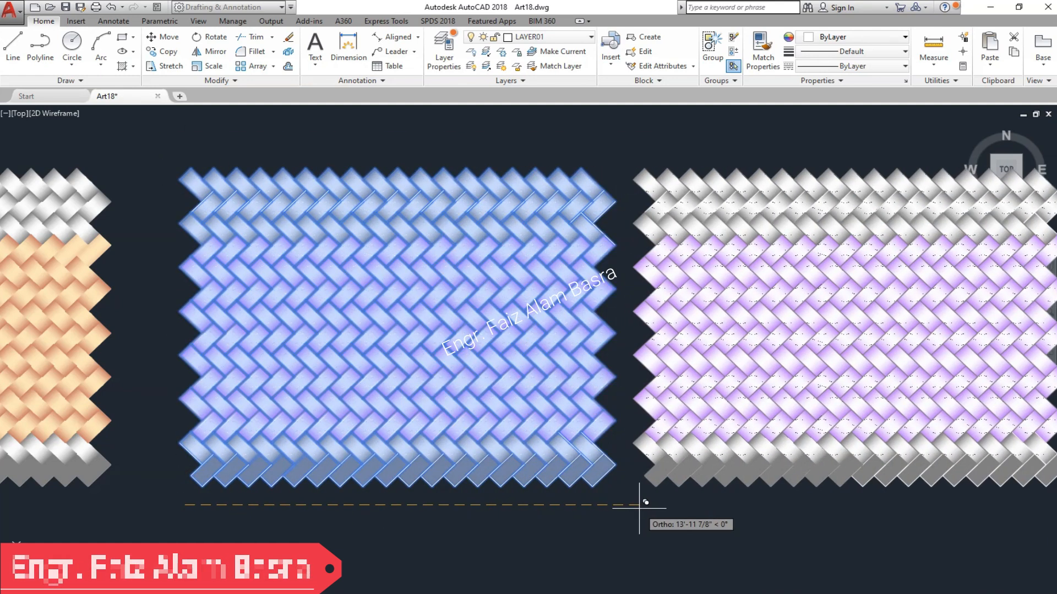
left_click(657, 505)
scroll(11, 390, "down", 2)
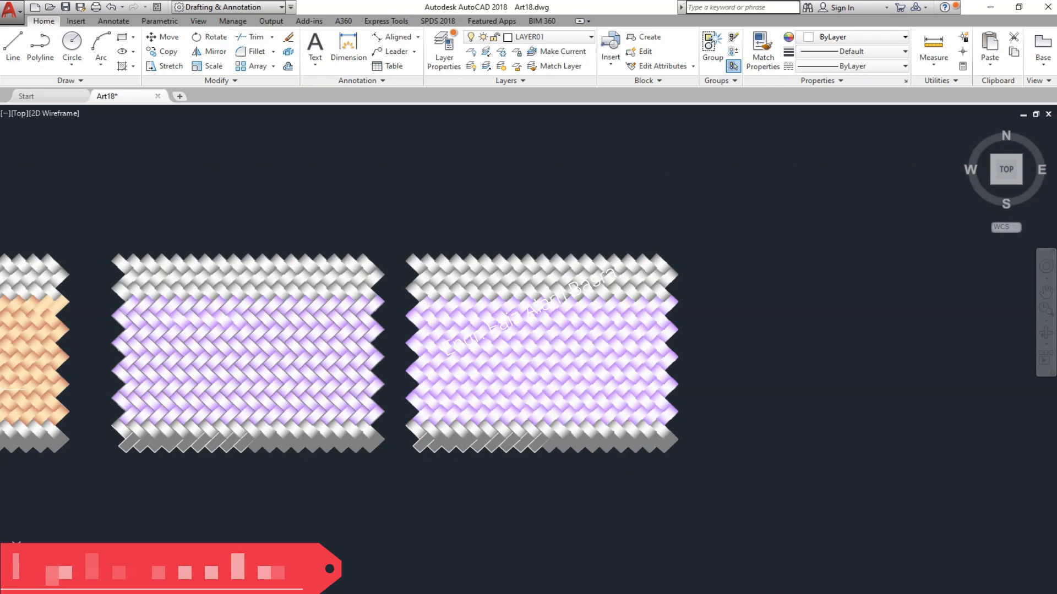
Recolour one tile in the second same-slanting purple row of the copied panel with a Cyan first and 0,0,255 second gradient colour.
scroll(655, 319, "up", 4)
scroll(341, 441, "up", 3)
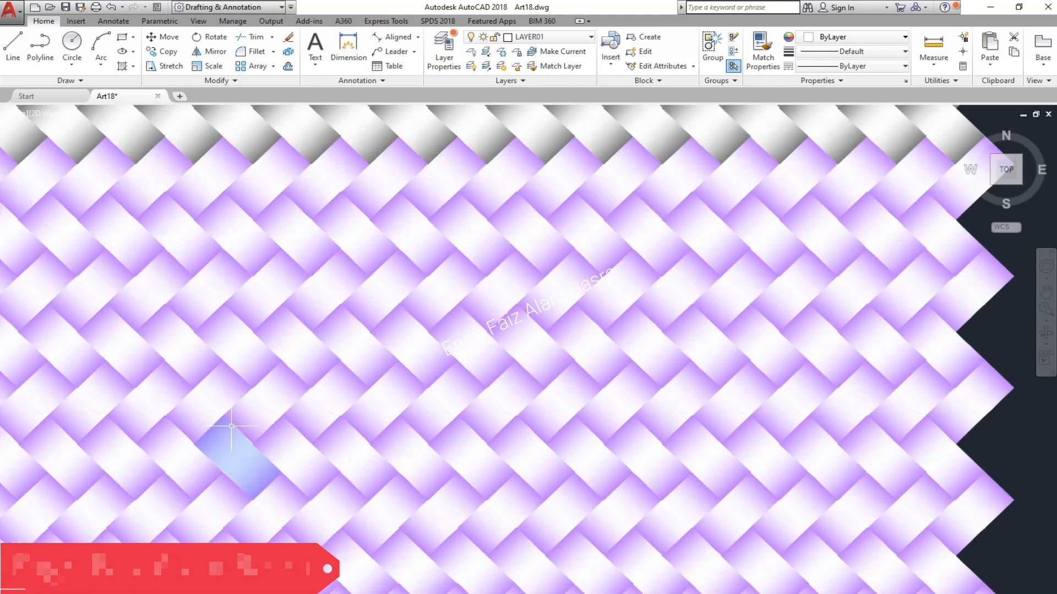
left_click(1045, 299)
left_click_drag(758, 371, 797, 285)
left_click_drag(644, 326, 644, 359)
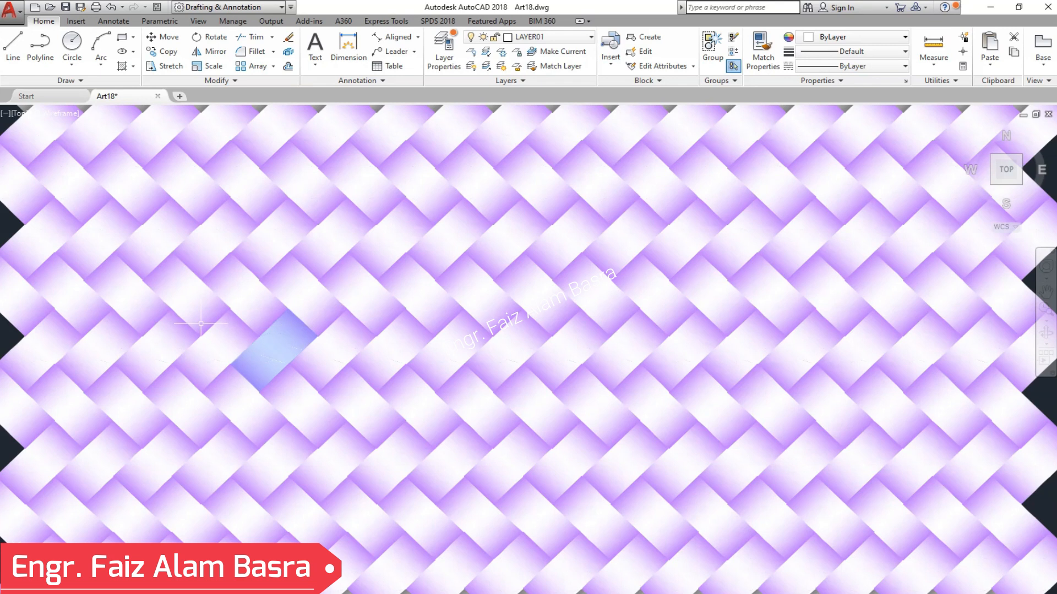
left_click(333, 238)
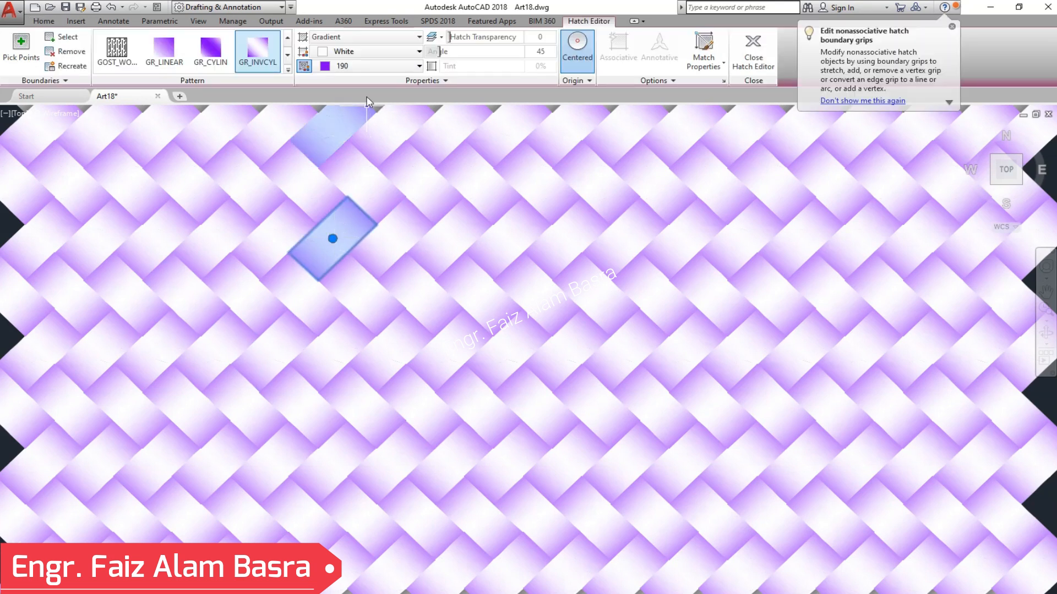
left_click(419, 67)
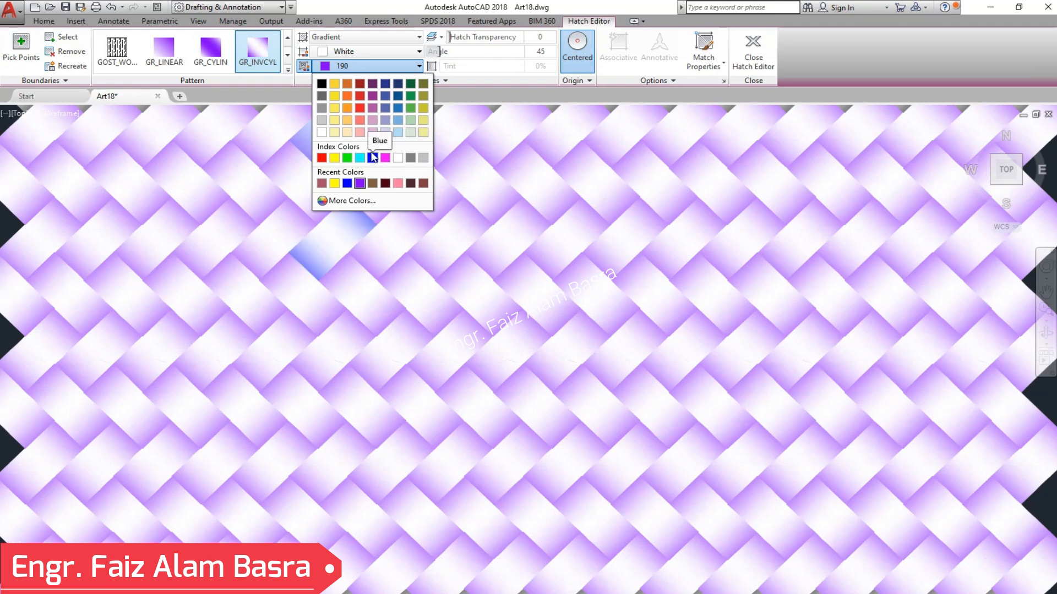
left_click(348, 183)
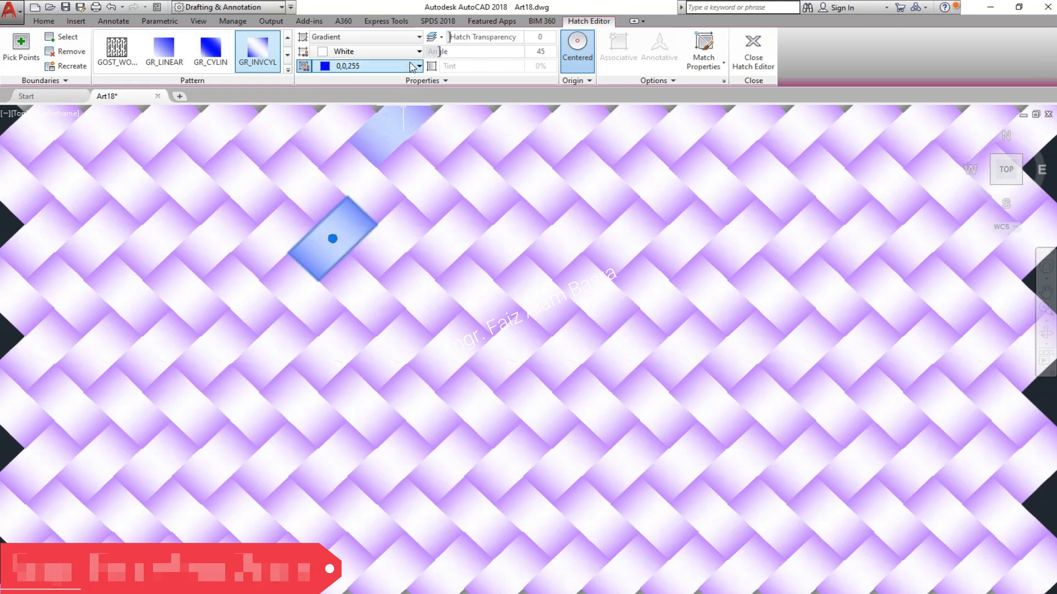
left_click(385, 52)
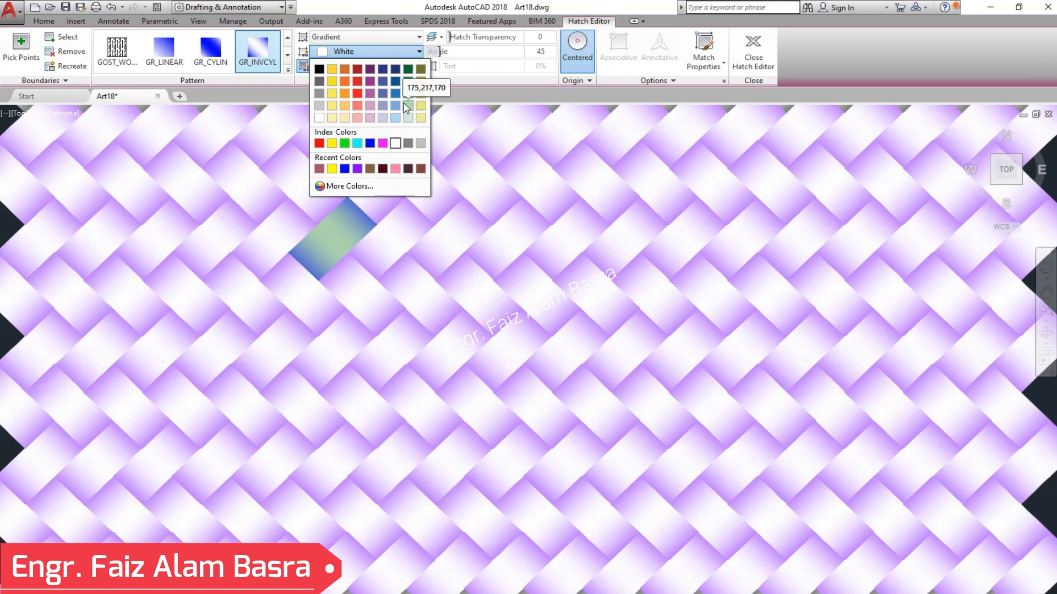
left_click(357, 144)
key("Escape")
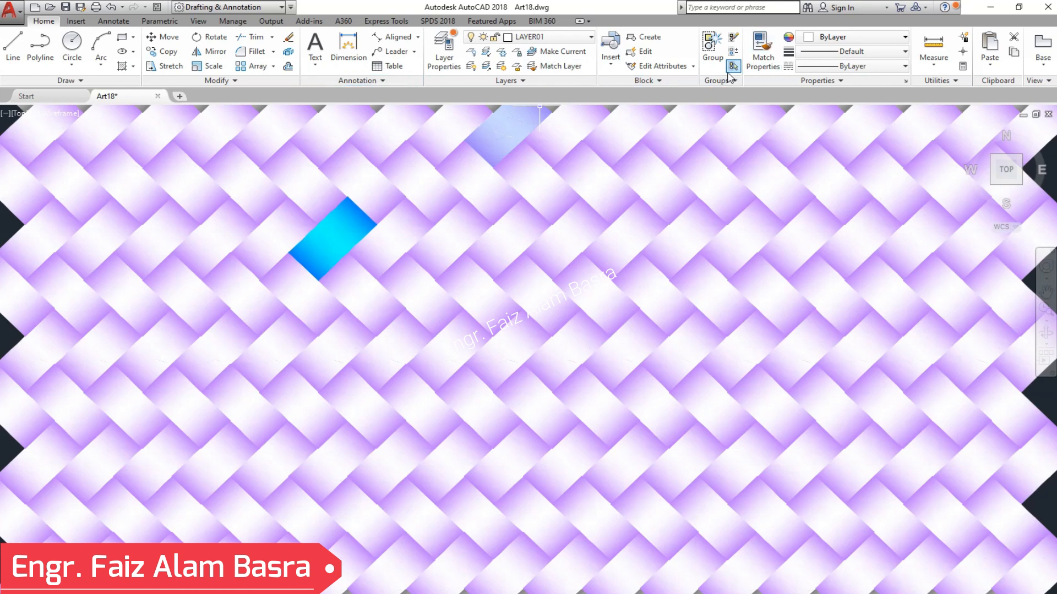
Set the nearby opposite-slanting tile's gradient to Blue as first colour and Cyan as second colour.
left_click(760, 45)
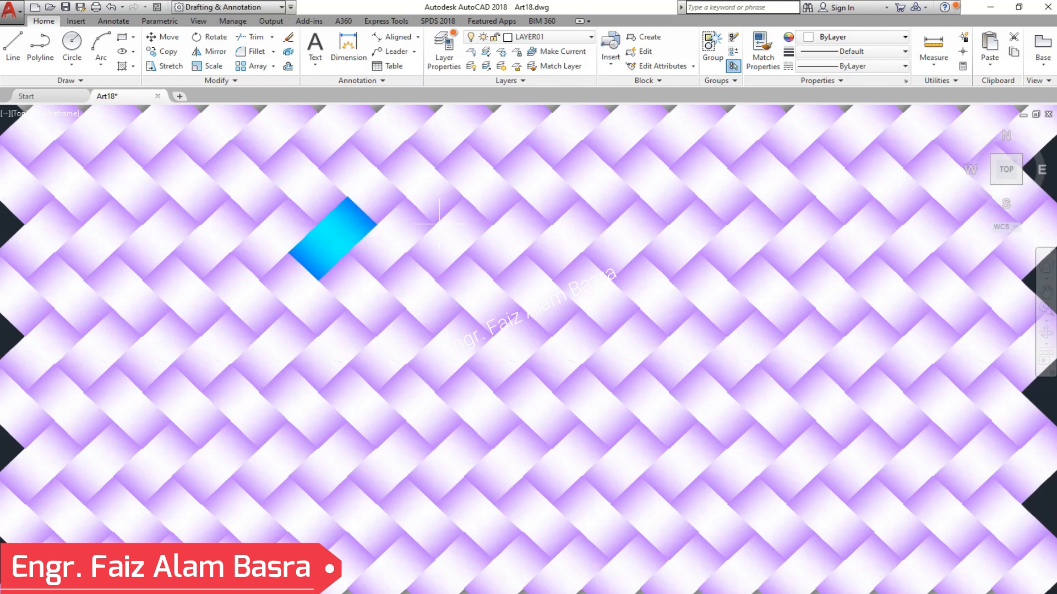
left_click(335, 230)
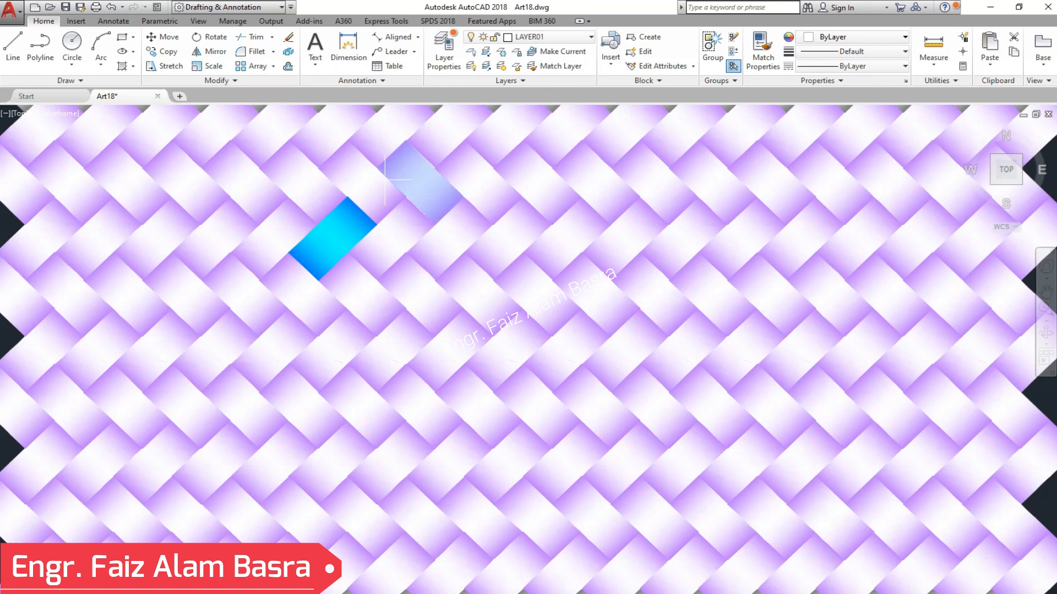
left_click(422, 178)
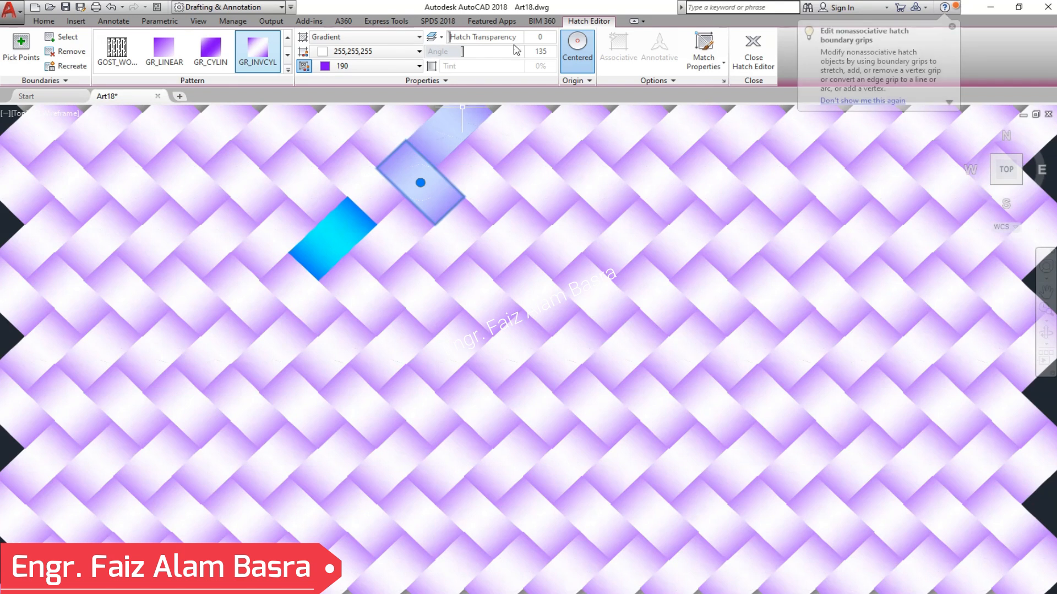
left_click(420, 66)
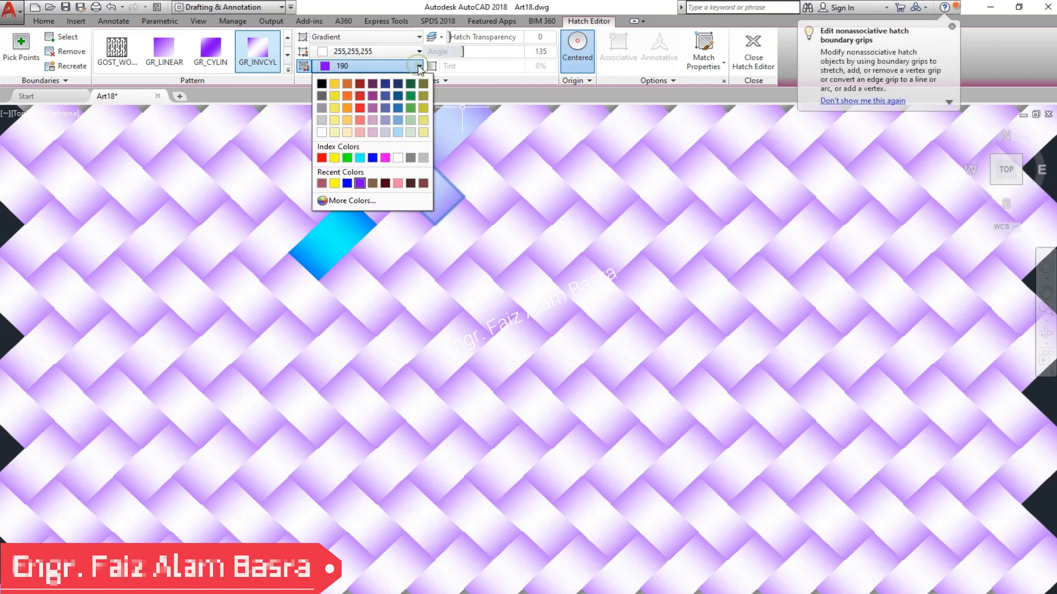
left_click(359, 159)
left_click(418, 52)
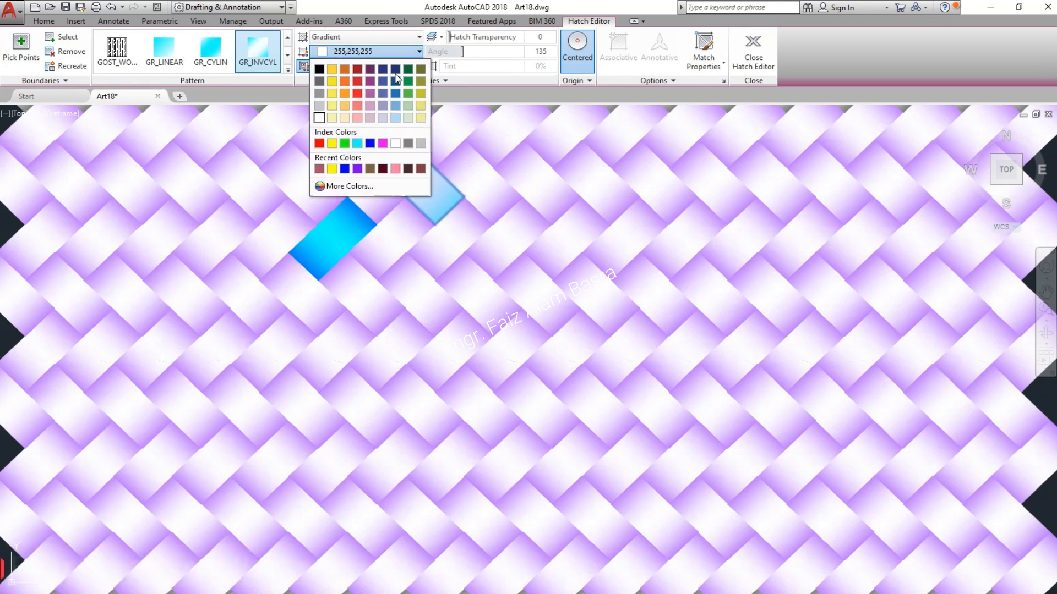
left_click(370, 143)
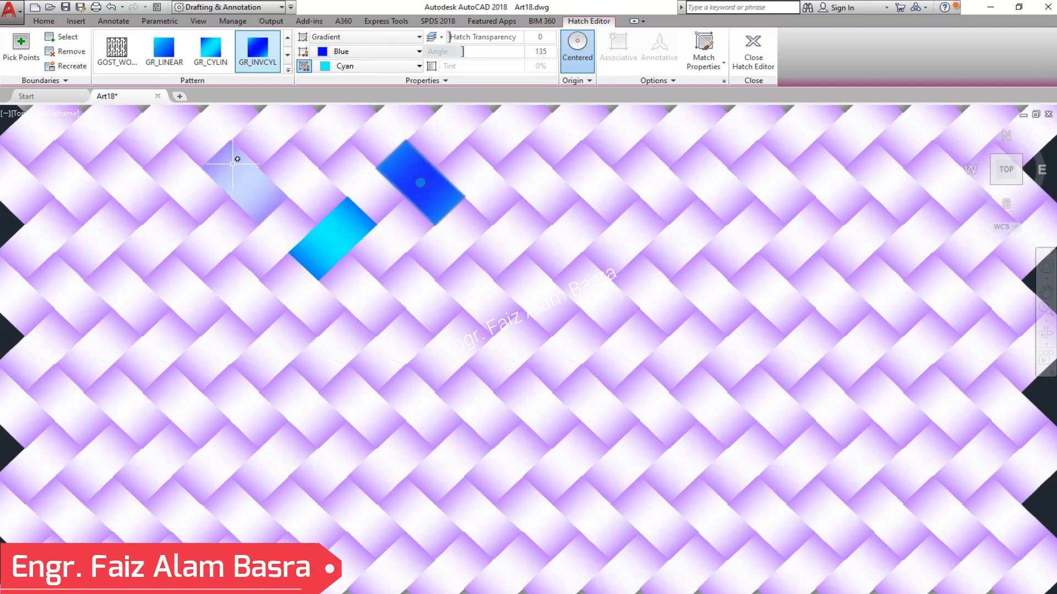
left_click(204, 164)
key("Return")
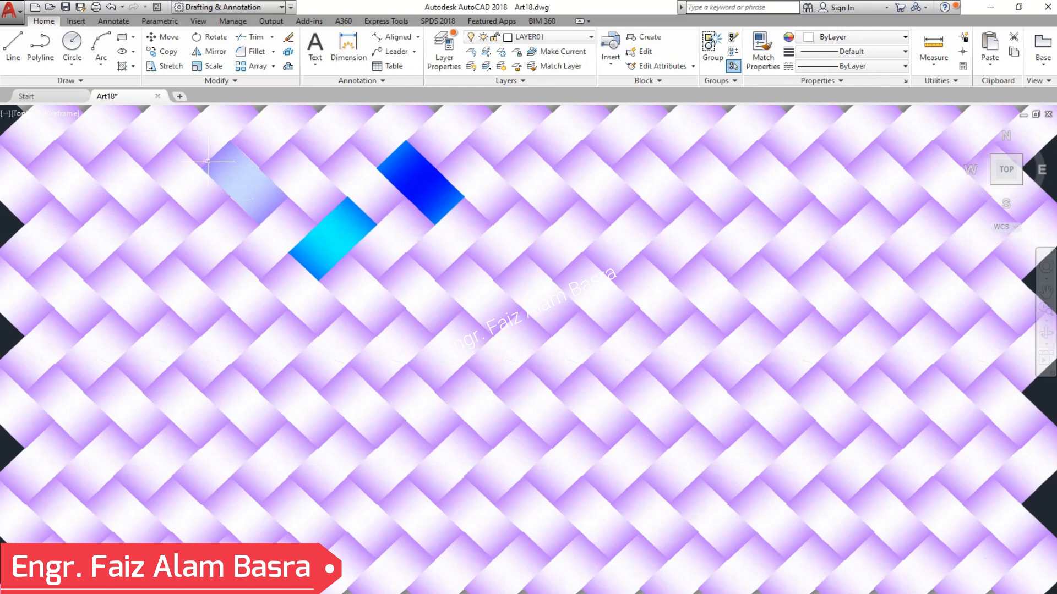
Reverse the opposite-slanting tile's gradient, with Cyan as first colour and Blue as second colour.
left_click(425, 177)
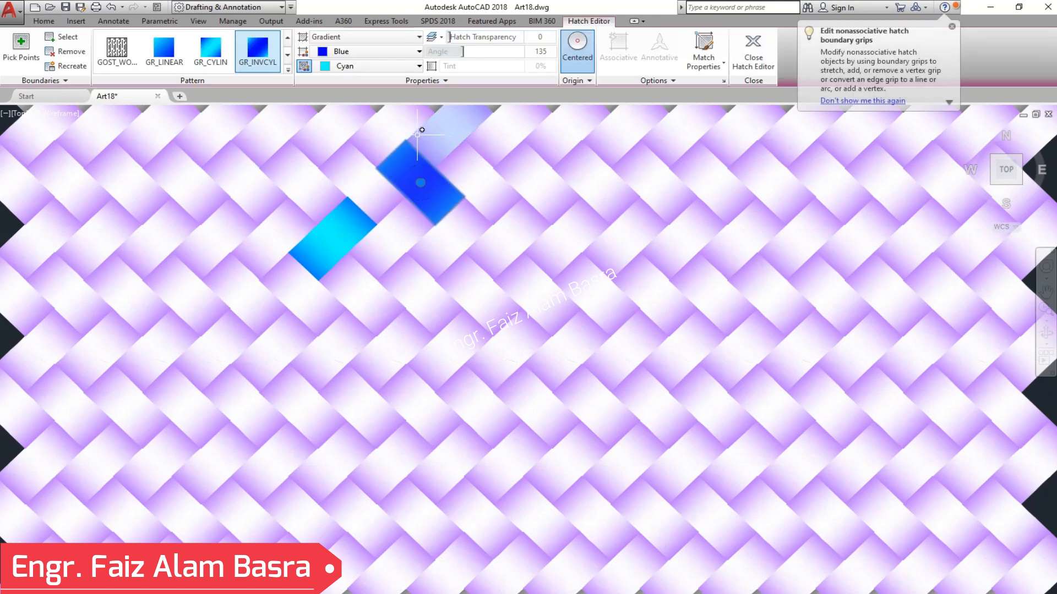
left_click(420, 66)
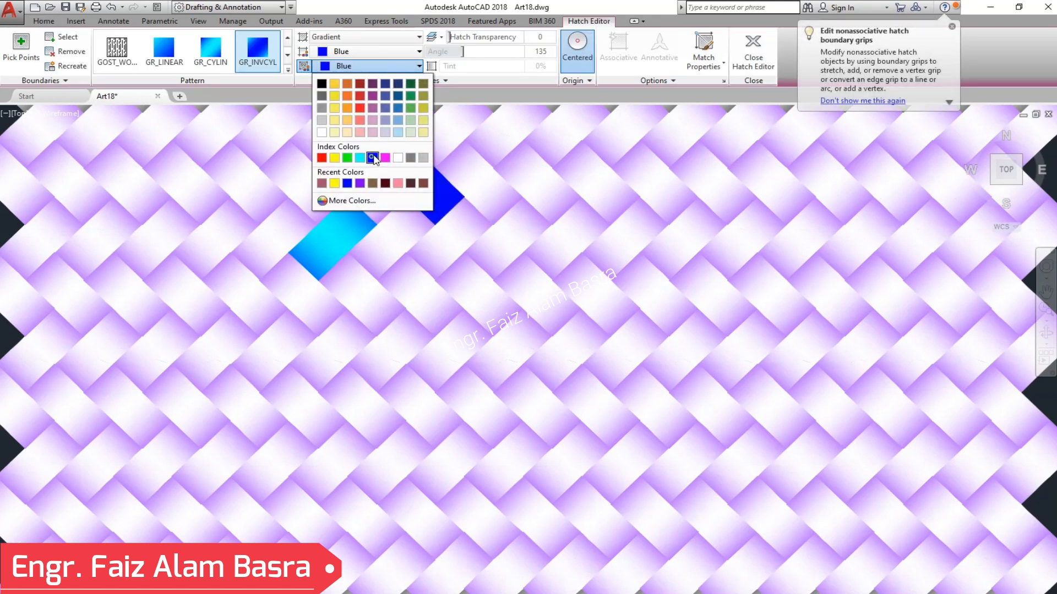
left_click(372, 158)
left_click(418, 52)
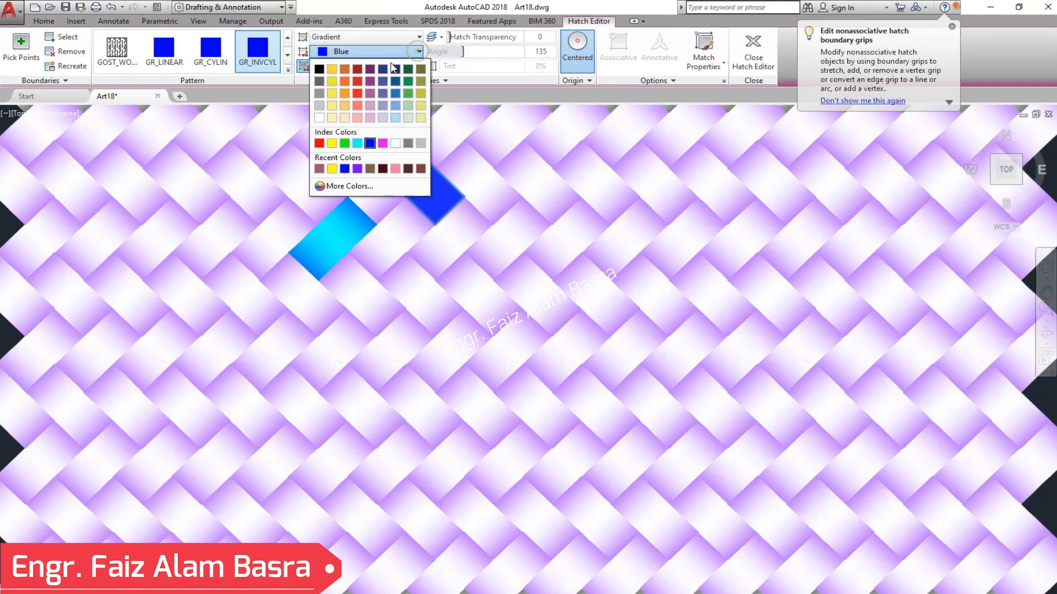
left_click(358, 143)
key("Escape")
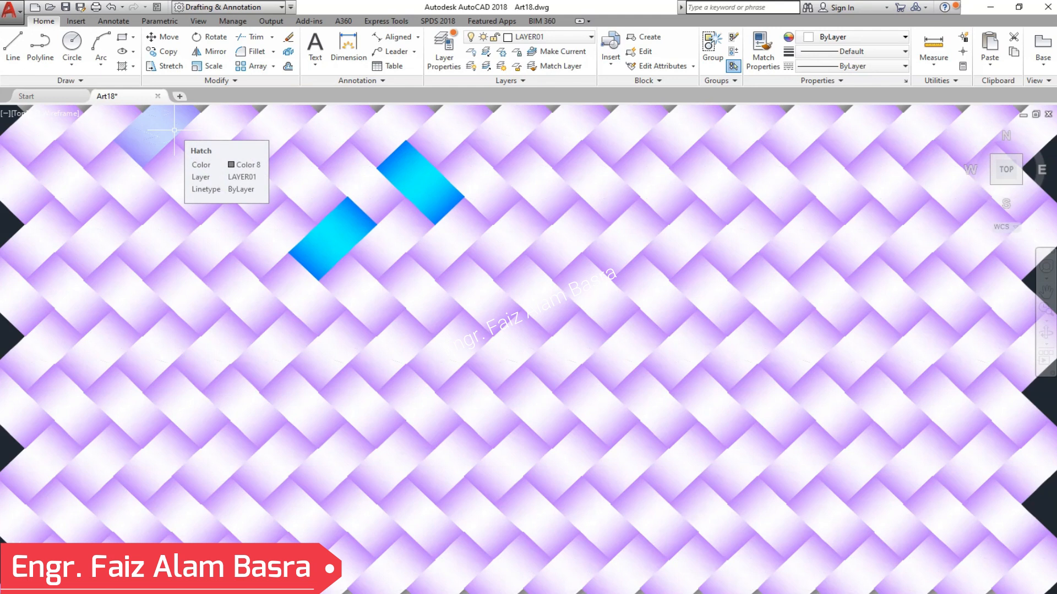
Match the first cyan-and-blue tile's properties onto every second tile of its own row.
left_click(763, 49)
left_click(331, 234)
left_click(234, 231)
left_click(102, 231)
left_click(457, 242)
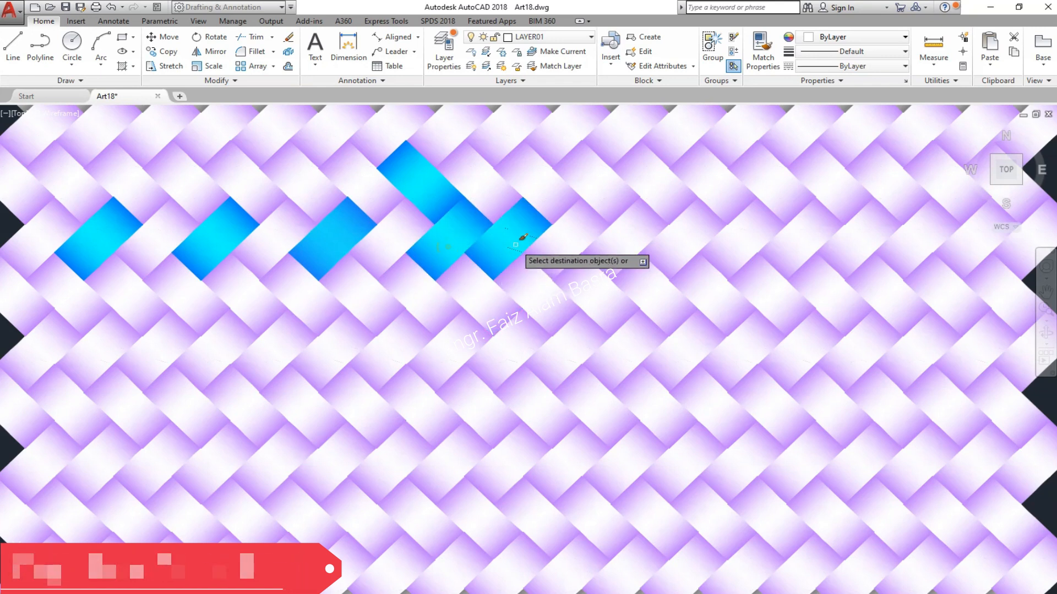
left_click(557, 237)
left_click(680, 234)
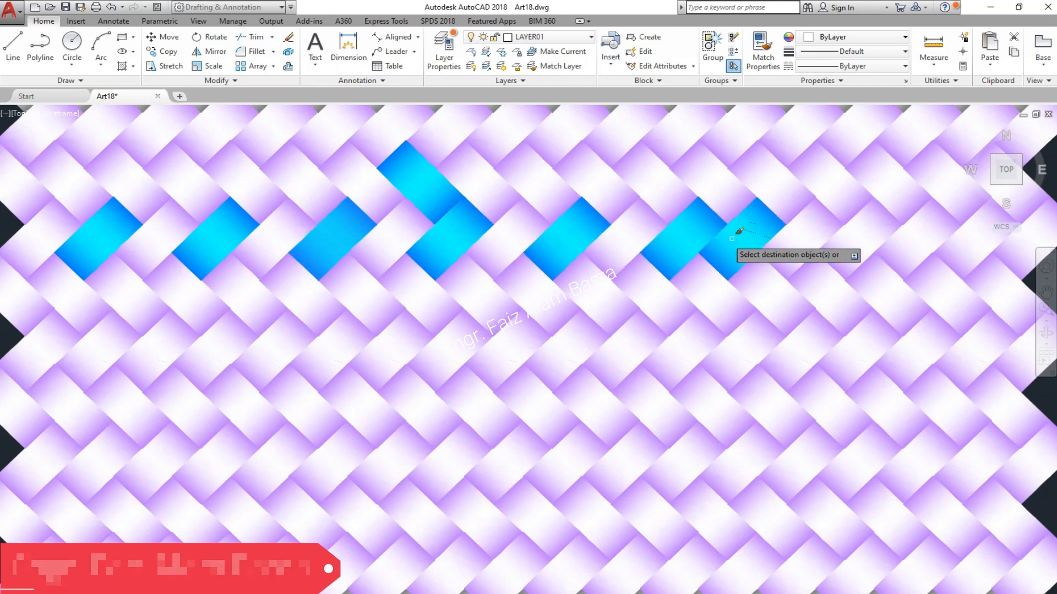
left_click(802, 232)
left_click(959, 231)
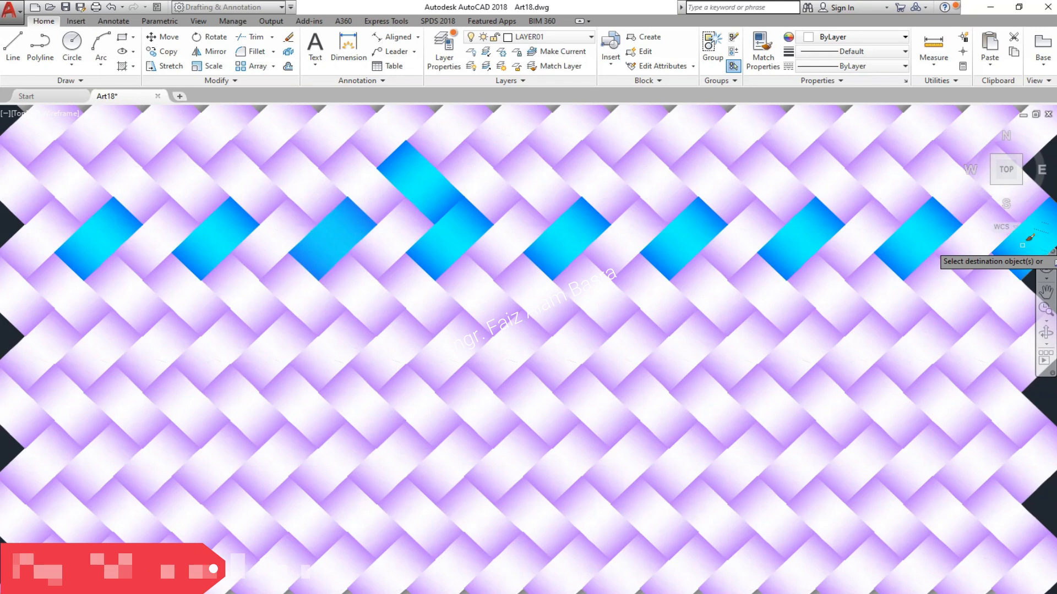
left_click(1024, 242)
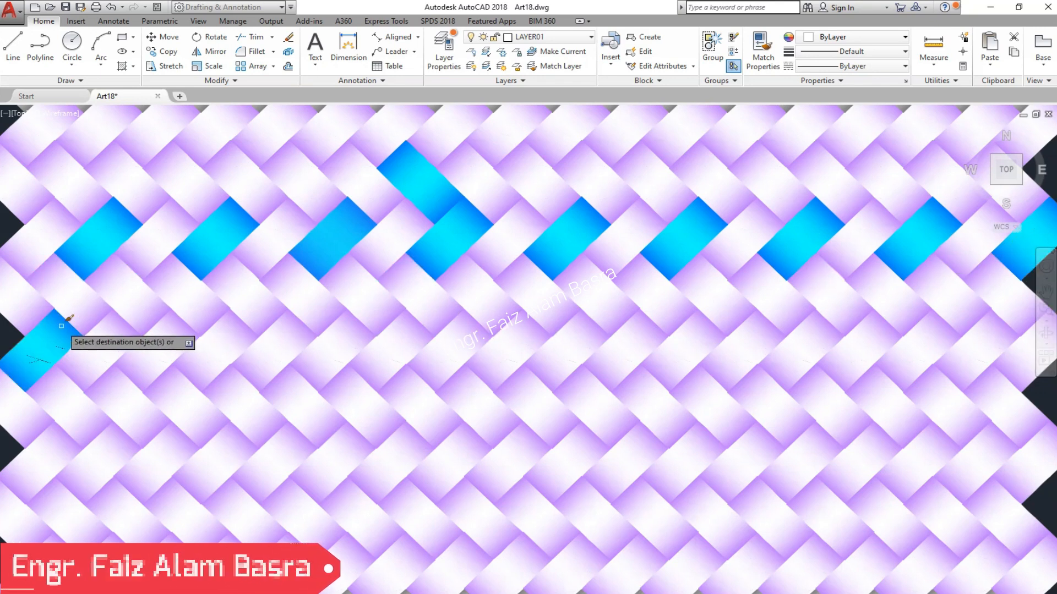
Match the cyan-and-blue properties onto alternate tiles of the same-slanting row above and the first alternate tiles of the two rows below.
left_click(214, 133)
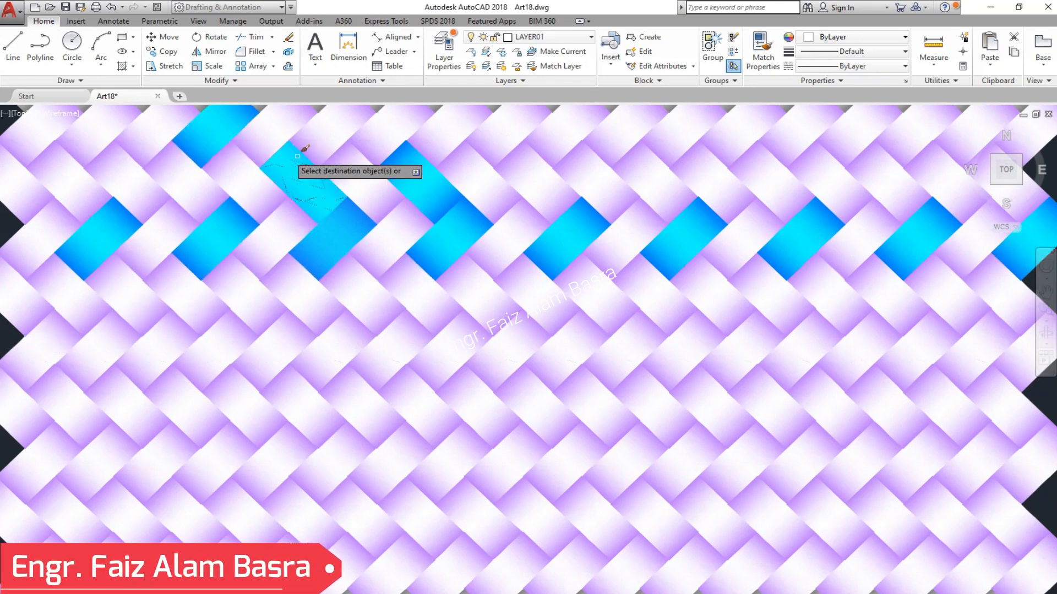
left_click(335, 132)
left_click(119, 329)
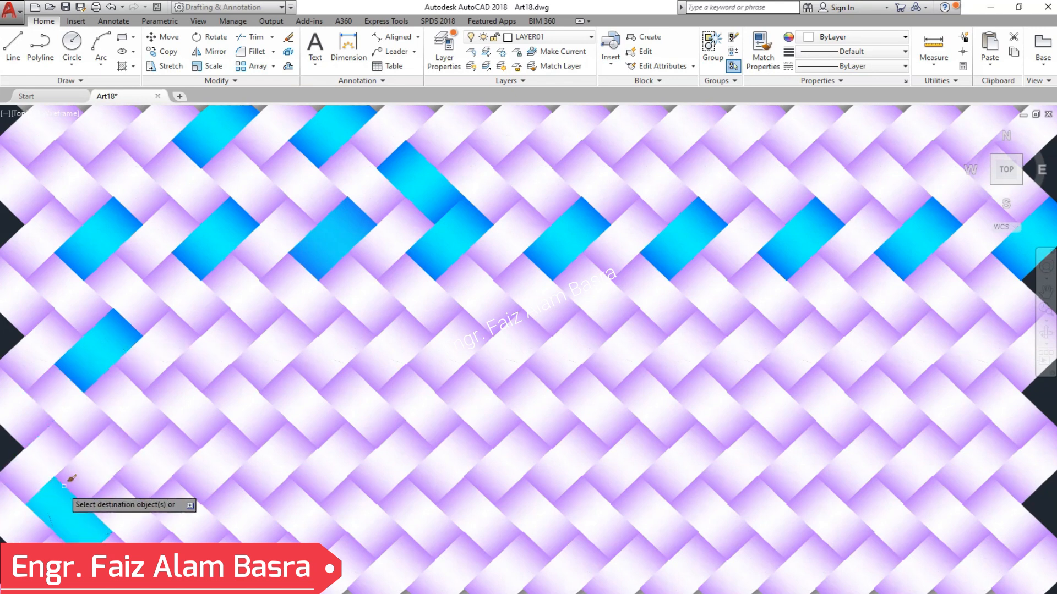
left_click(218, 343)
left_click(113, 445)
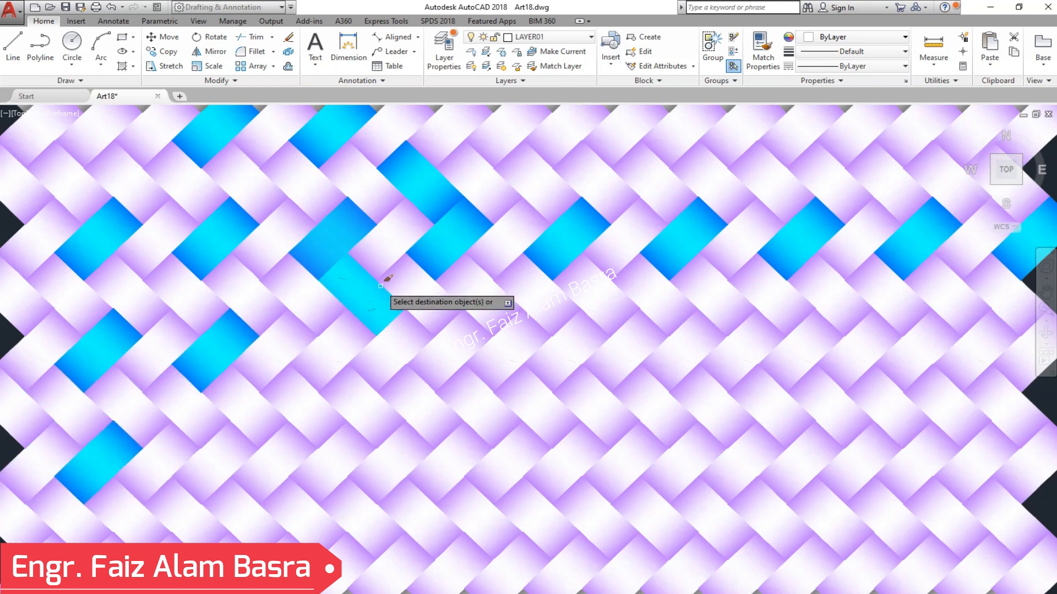
left_click(459, 134)
left_click(569, 132)
left_click(341, 334)
left_click(227, 441)
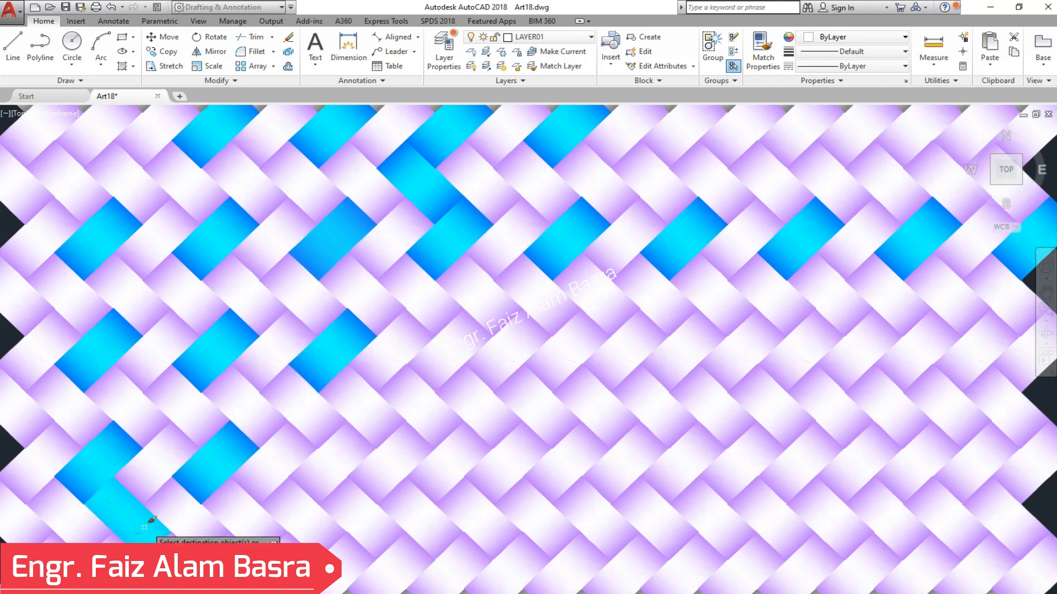
left_click(692, 127)
left_click(801, 126)
left_click(909, 124)
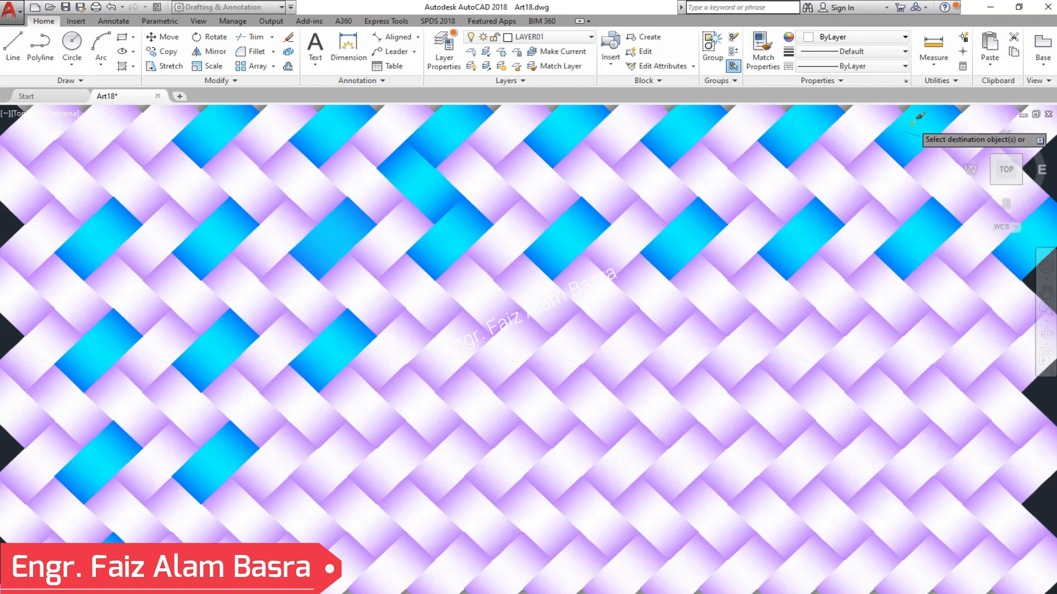
Match the cyan-and-blue properties onto the next five alternate tiles of the same-slanting row directly below the source row.
left_click(456, 352)
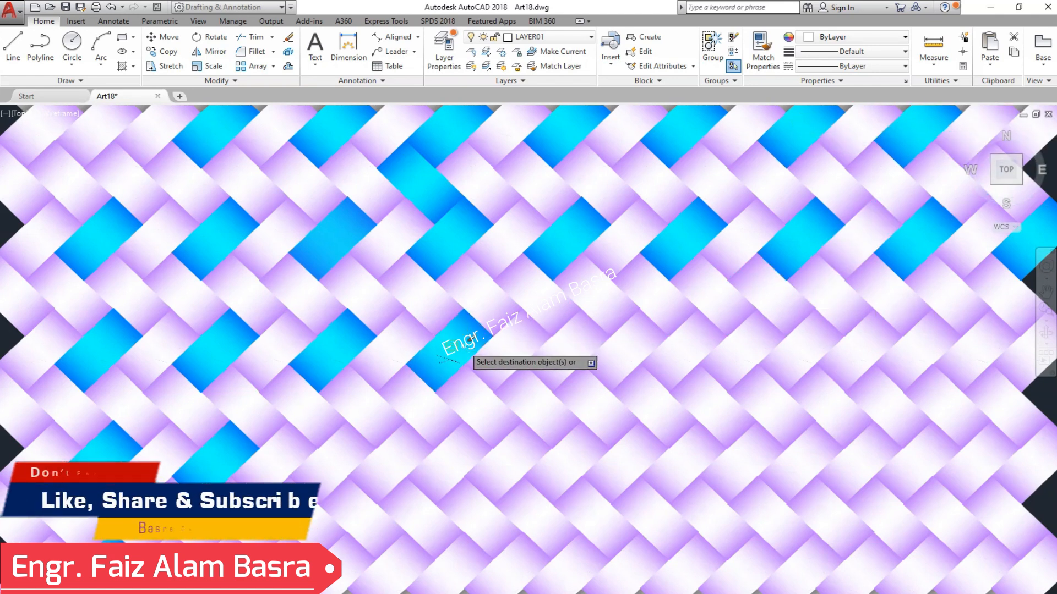
left_click(575, 350)
left_click(684, 349)
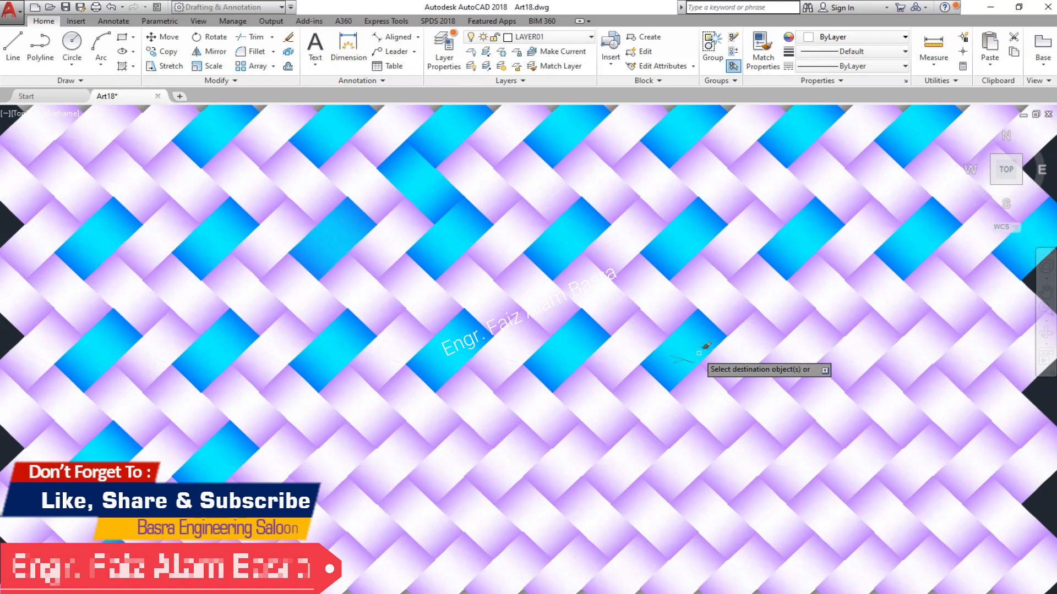
left_click(794, 349)
left_click(912, 345)
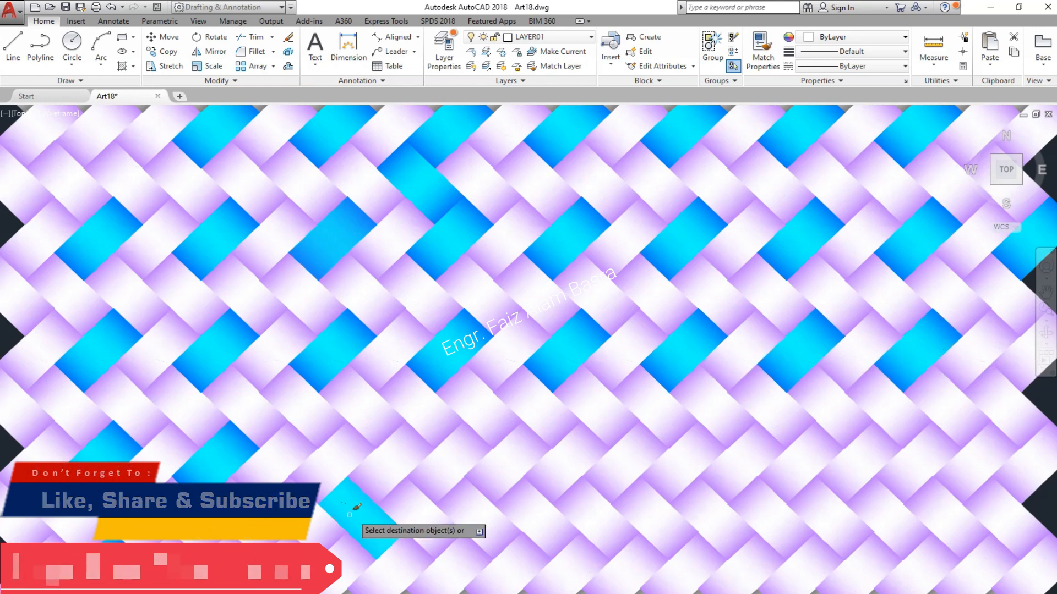
Match the cyan-and-blue properties onto the next six alternate tiles of the second same-slanting row below the source row.
left_click(334, 468)
left_click(457, 465)
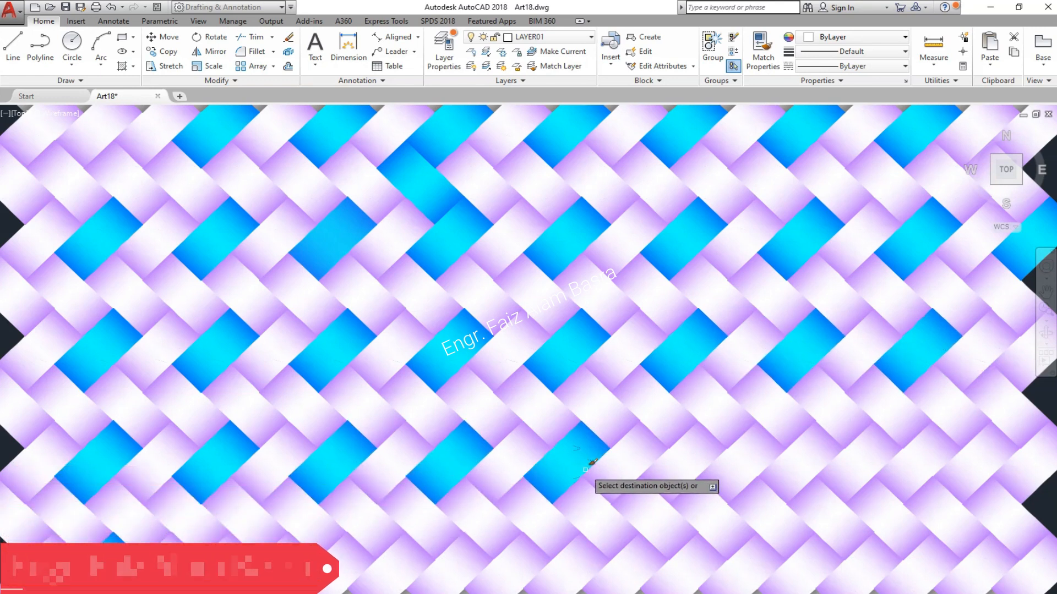
left_click(589, 465)
left_click(721, 454)
left_click(831, 448)
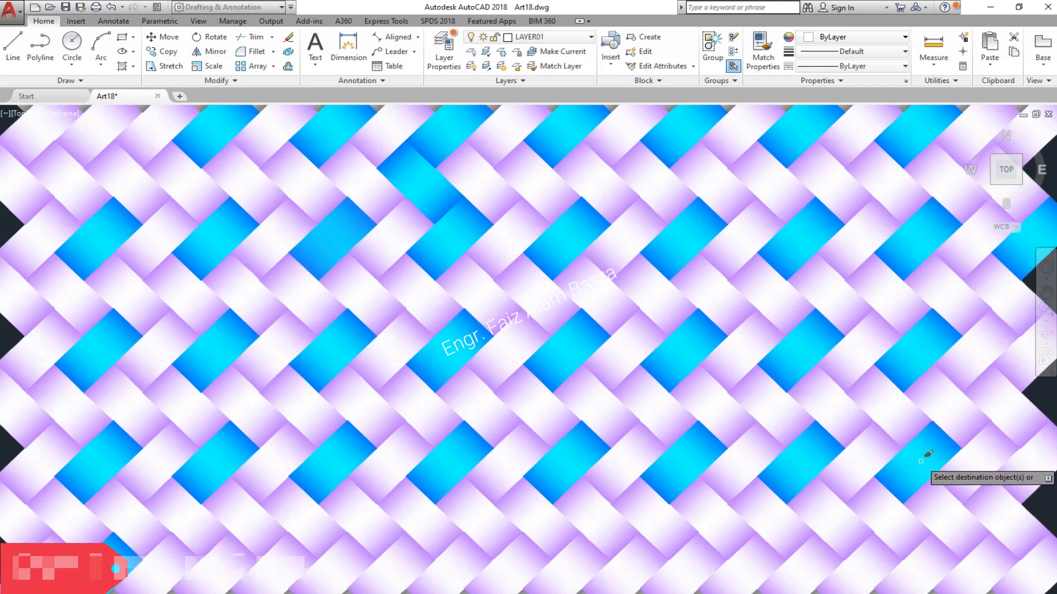
left_click(924, 455)
Match the cyan-and-blue properties onto the remaining alternate tiles at the row ends and in the lowest visible same-slanting row.
left_click(1012, 361)
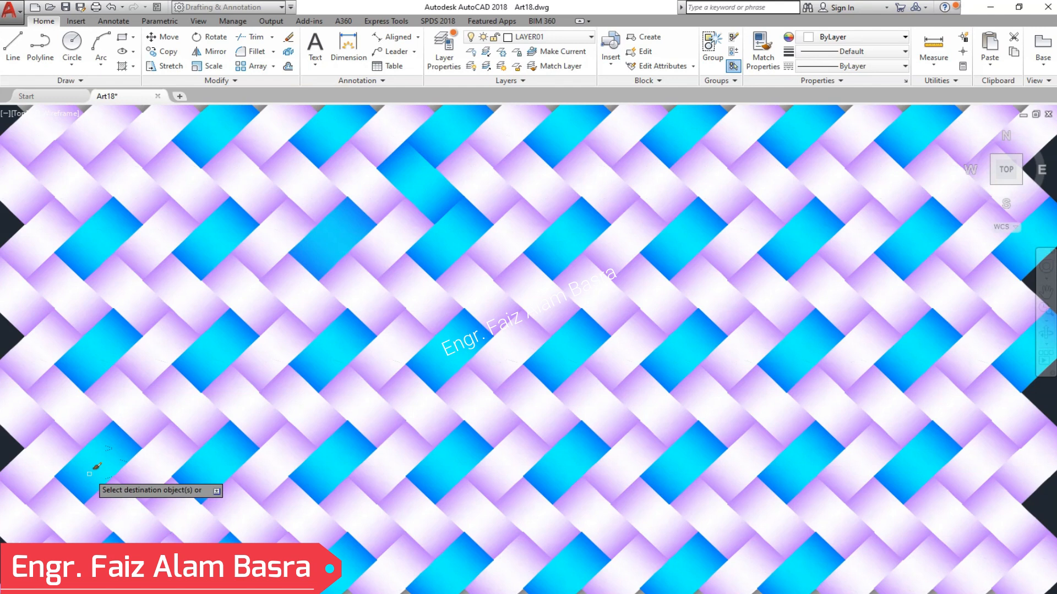
left_click(84, 141)
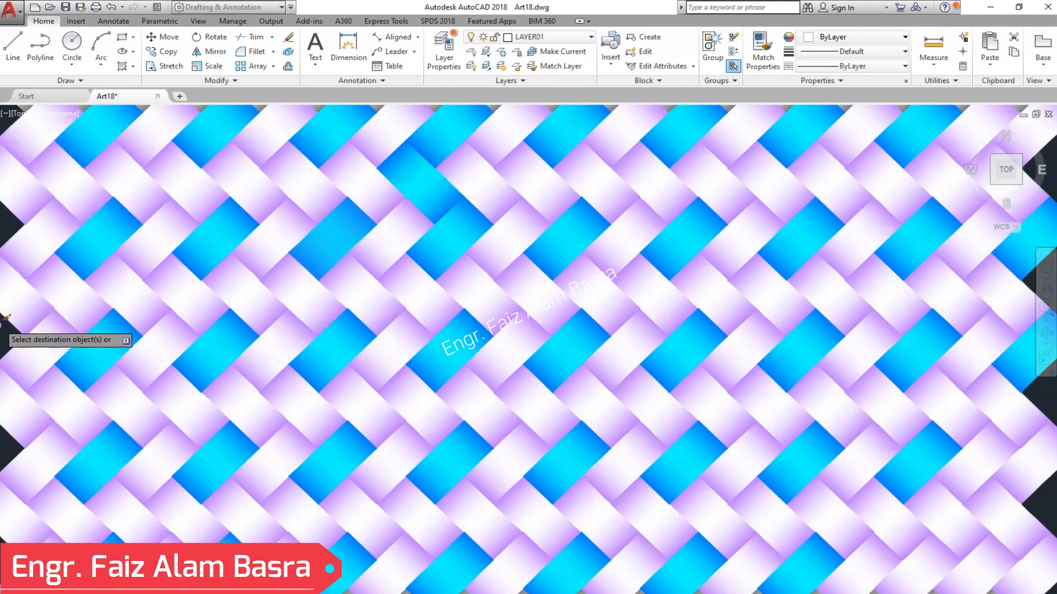
left_click(937, 579)
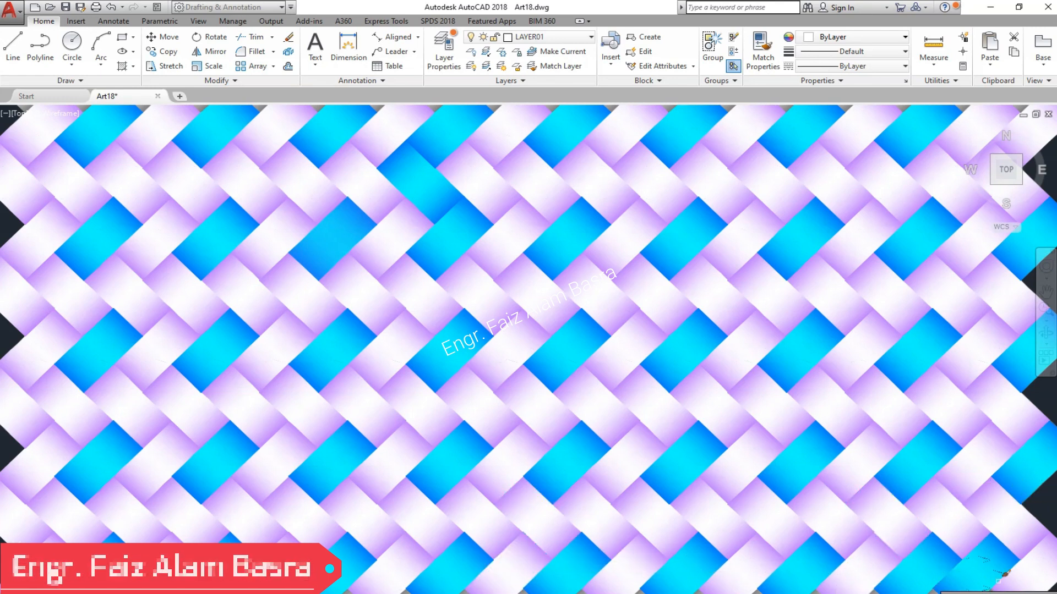
Match the cyan-and-blue properties of the opposite-slanting source tile onto alternate tiles slanting the same way across the panel.
left_click(55, 458)
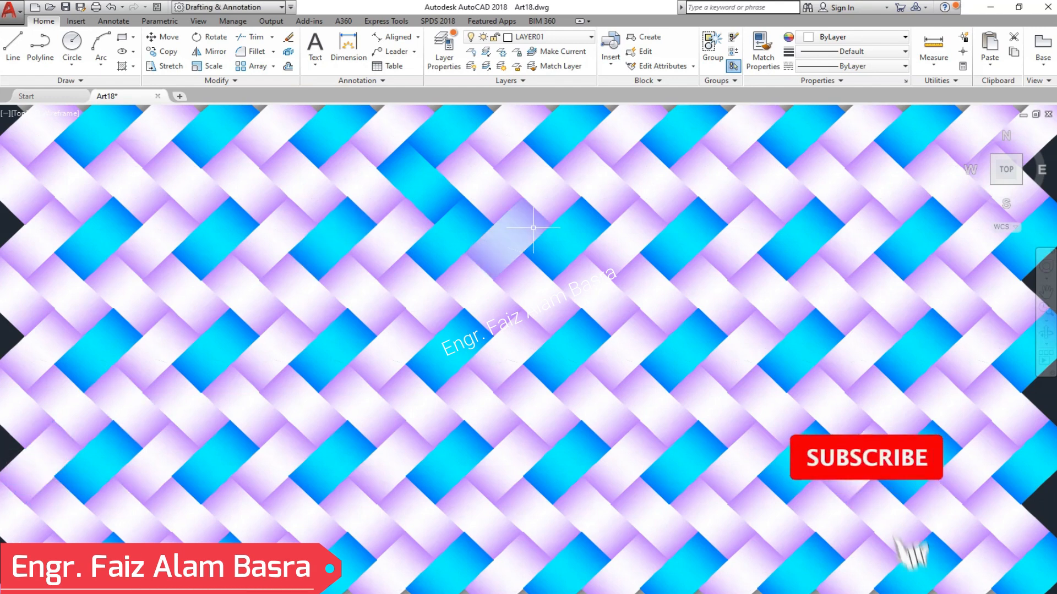
left_click(763, 49)
left_click(397, 196)
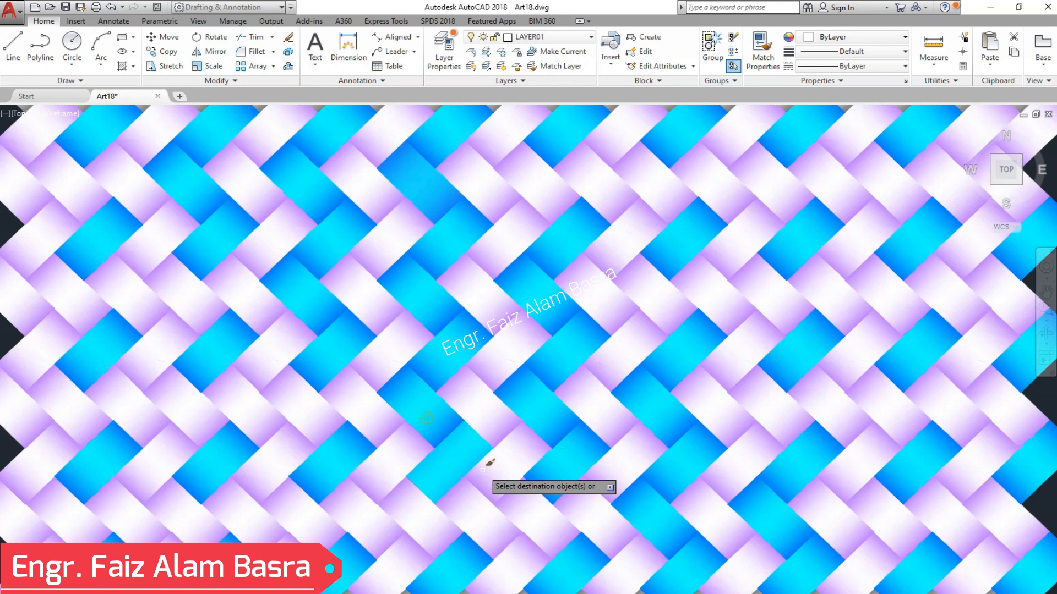
left_click(300, 417)
left_click(191, 298)
left_click(80, 183)
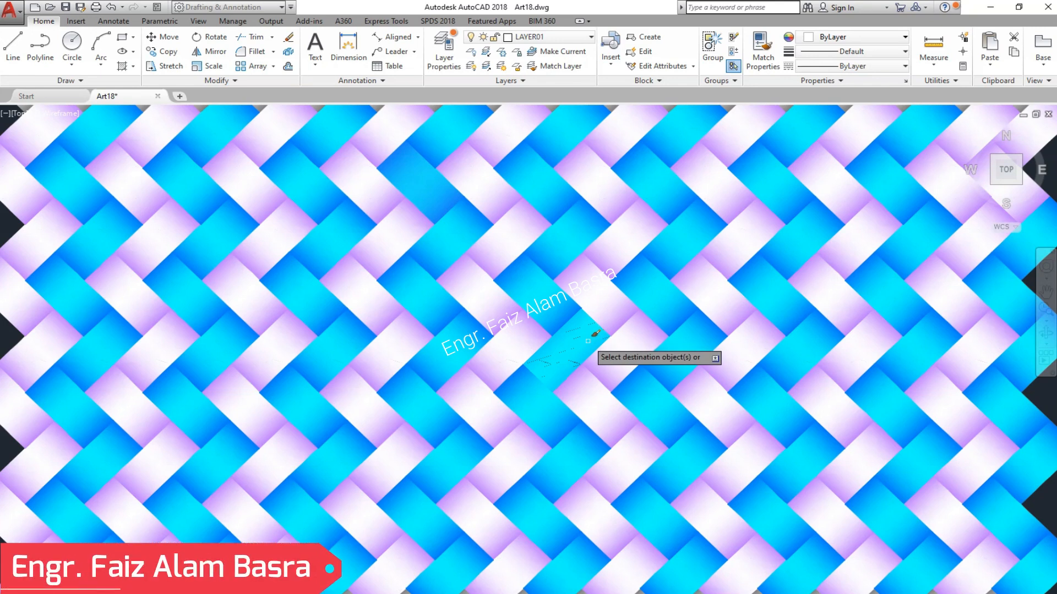
Match the cyan-and-blue properties onto the leftover alternate tile at the panel's upper-right corner and end property matching.
scroll(672, 224, "down", 3)
scroll(778, 170, "up", 3)
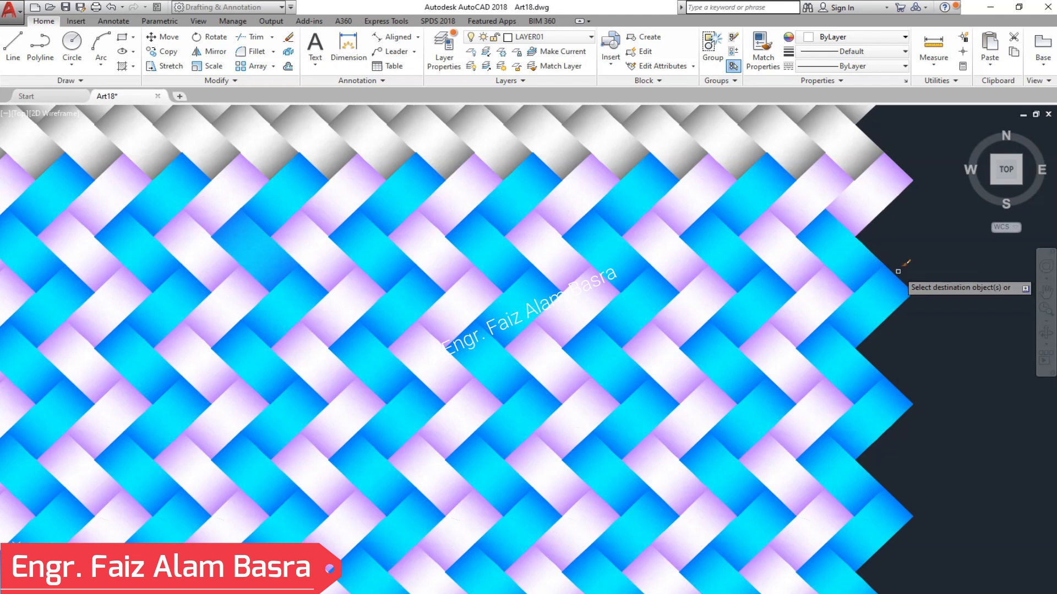
scroll(898, 272, "down", 2)
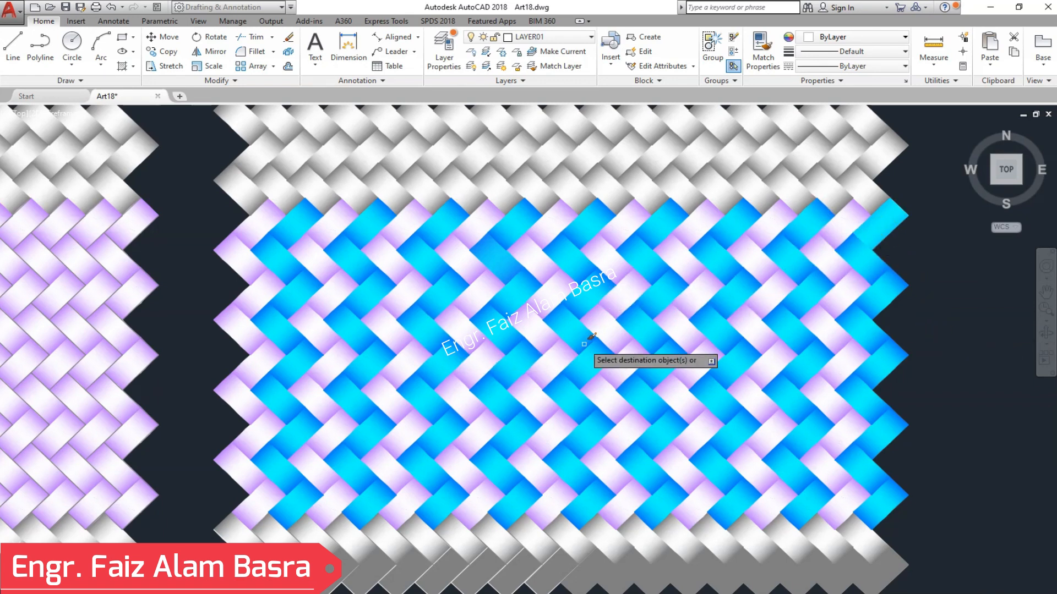
scroll(590, 352, "up", 5)
scroll(309, 474, "down", 3)
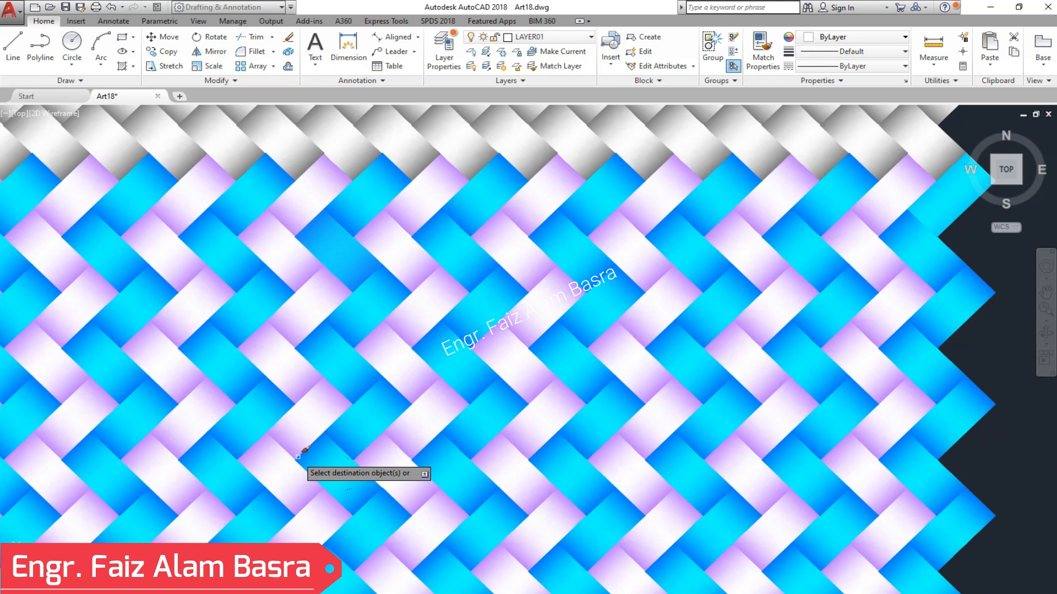
right_click(906, 331)
left_click(919, 338)
mouse_move(937, 365)
left_mouse_down()
mouse_move(985, 345)
mouse_move(1007, 302)
left_mouse_up()
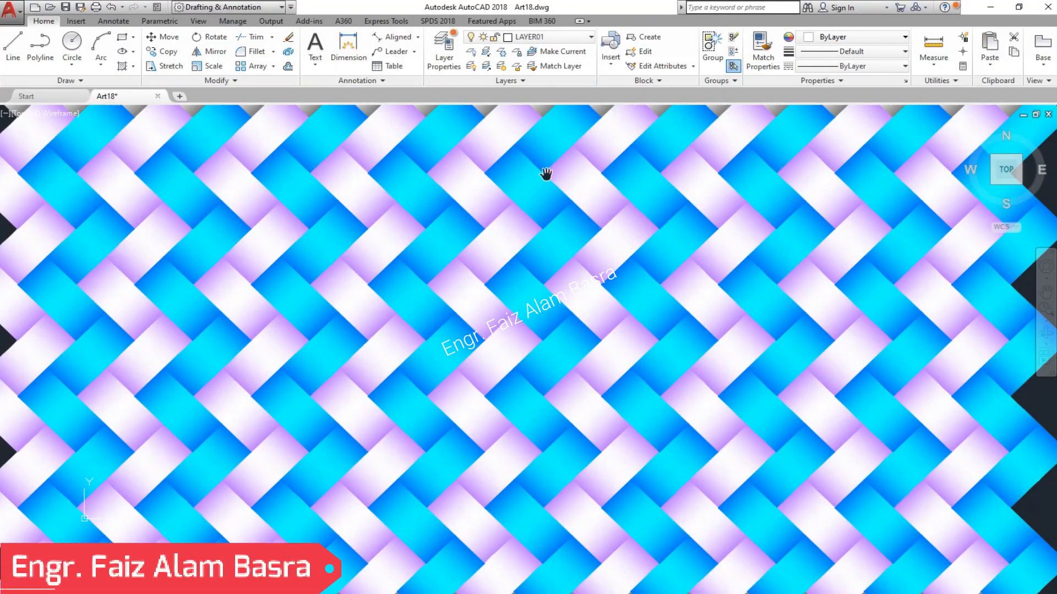
Set the gradient colours of the cyan tile near the middle of the panel's top row to 19,103,52 and 190.
left_click(444, 123)
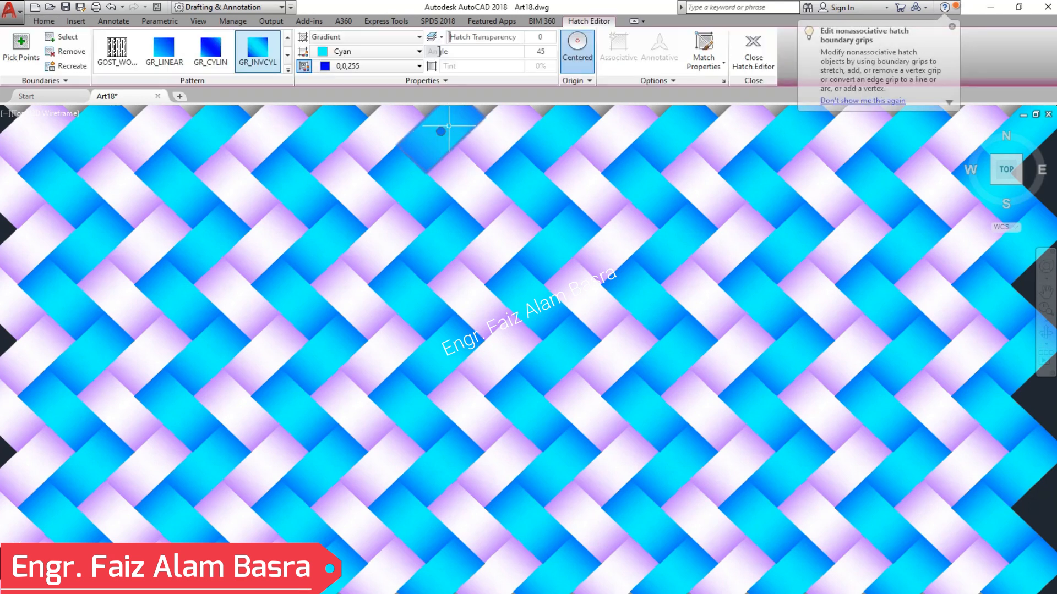
left_click(402, 66)
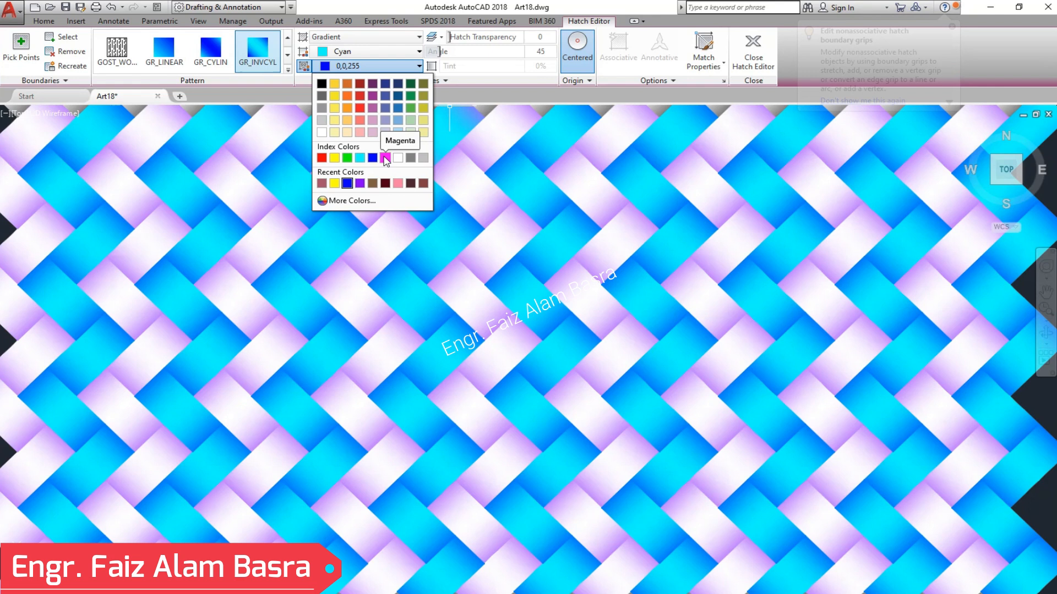
left_click(360, 182)
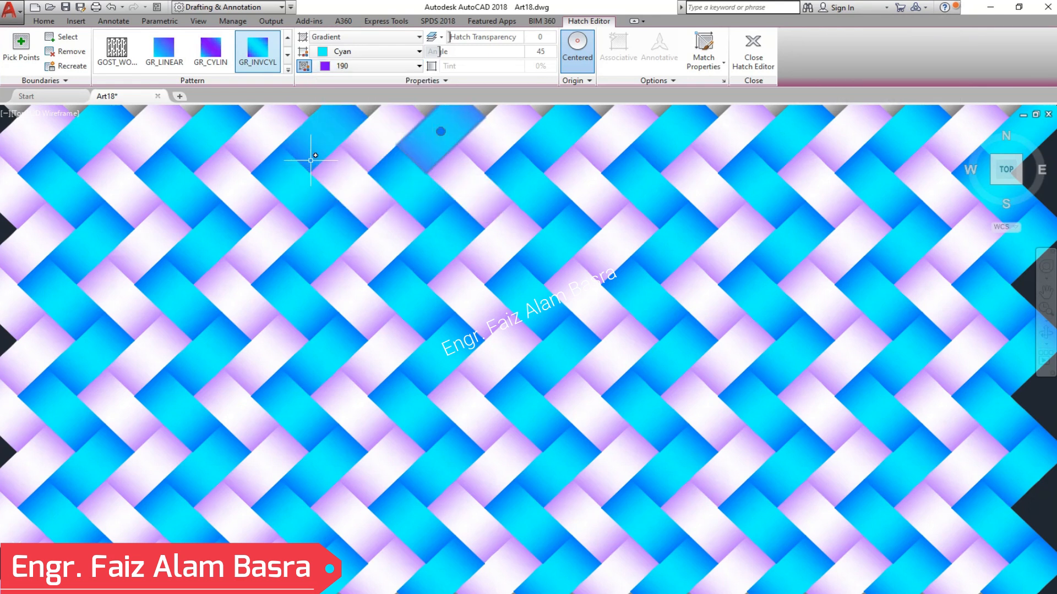
key("Escape")
left_click(436, 136)
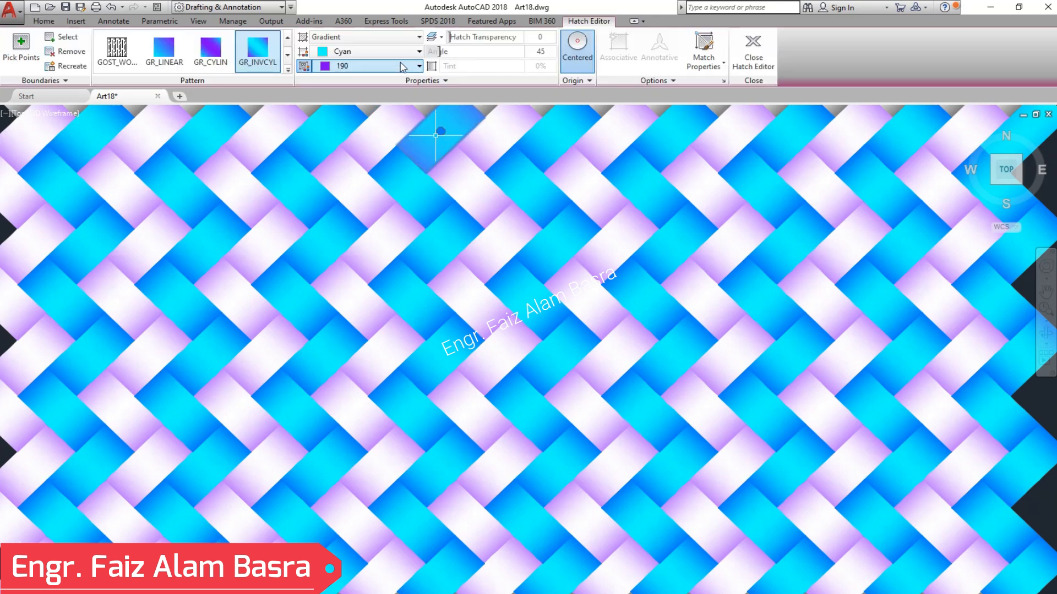
left_click(417, 53)
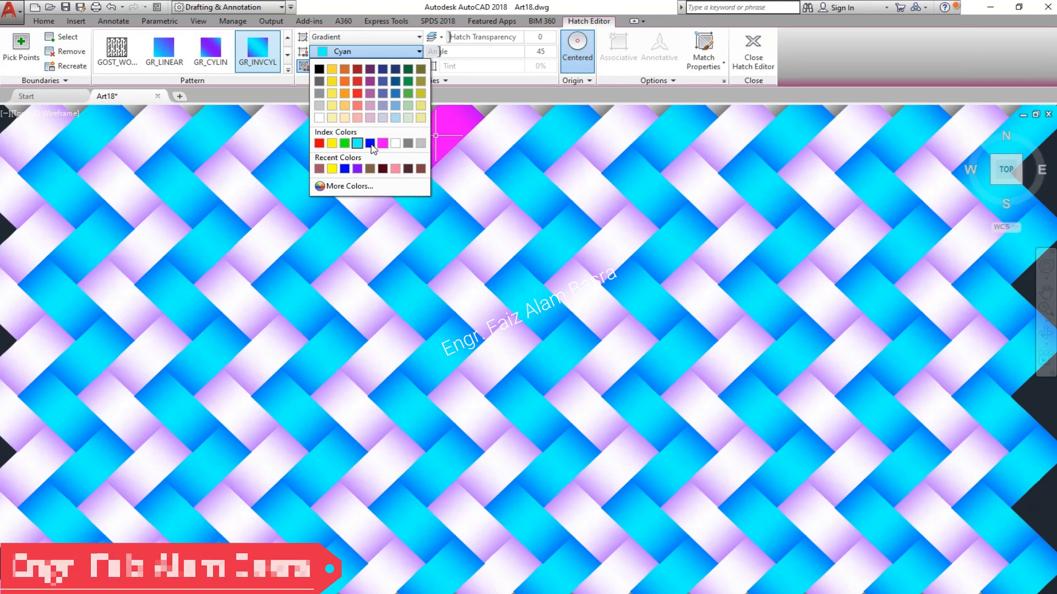
left_click(405, 68)
key("Escape")
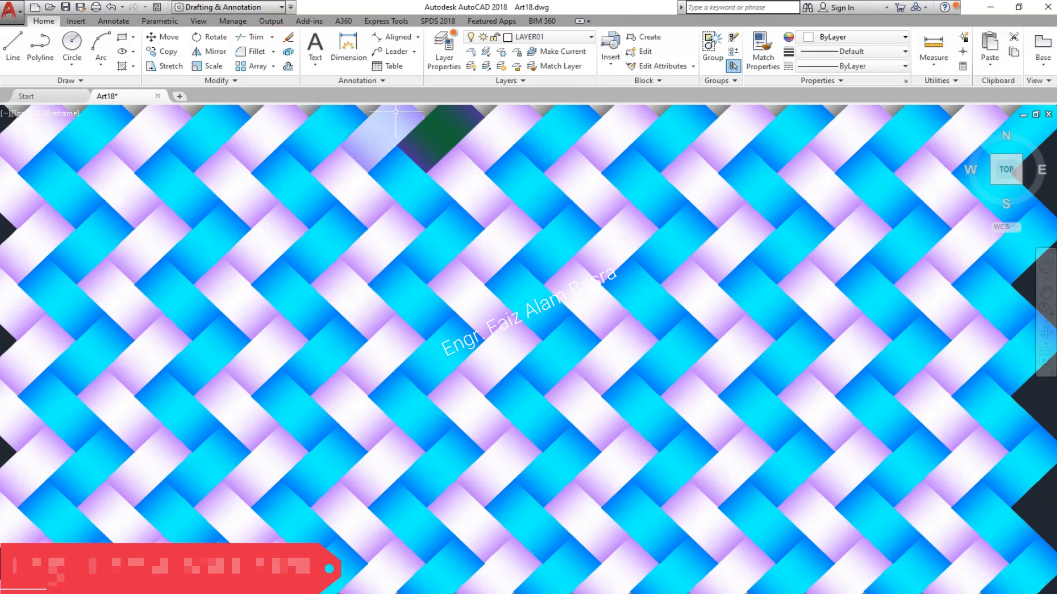
Set the second gradient colour of the green tile in the top row to Magenta.
left_click(436, 118)
left_click(420, 66)
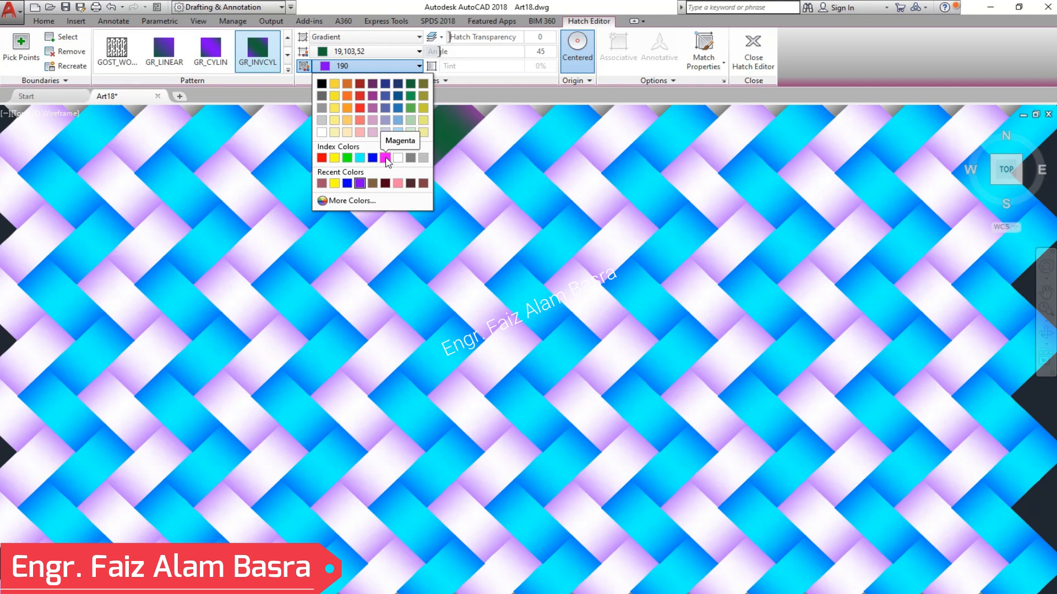
left_click(387, 160)
key("Escape")
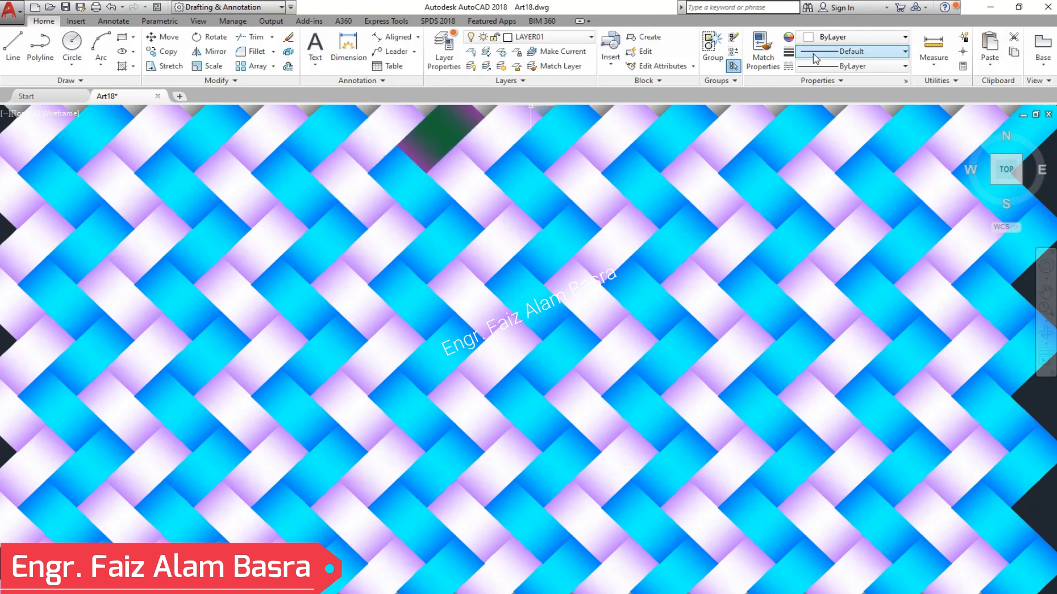
Match the green-and-magenta tile's properties onto the same-slanting cyan tiles along the diagonal running down-left from it.
left_click(763, 48)
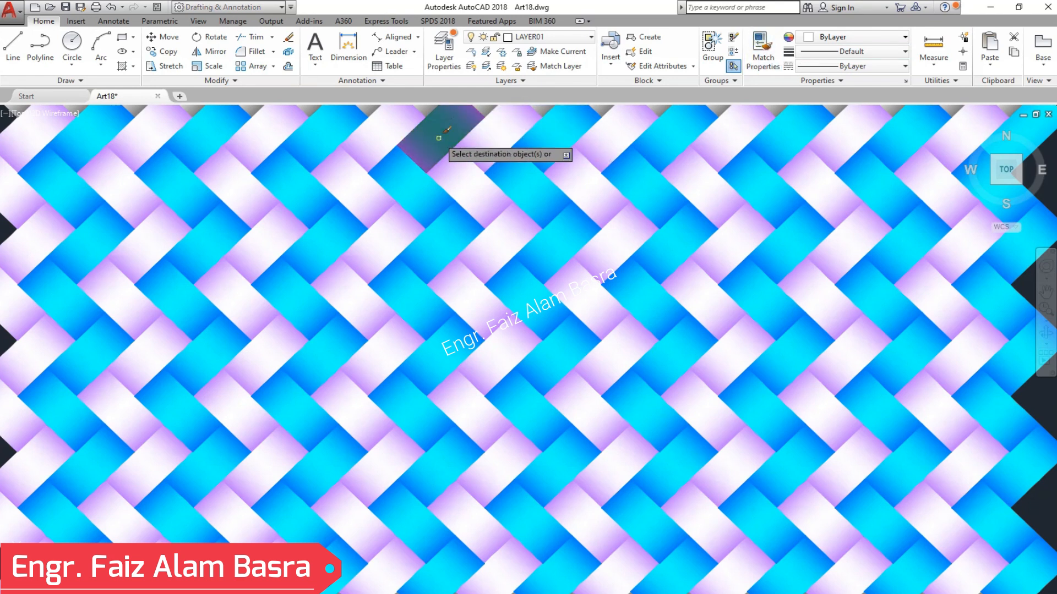
left_click(339, 235)
left_click(225, 335)
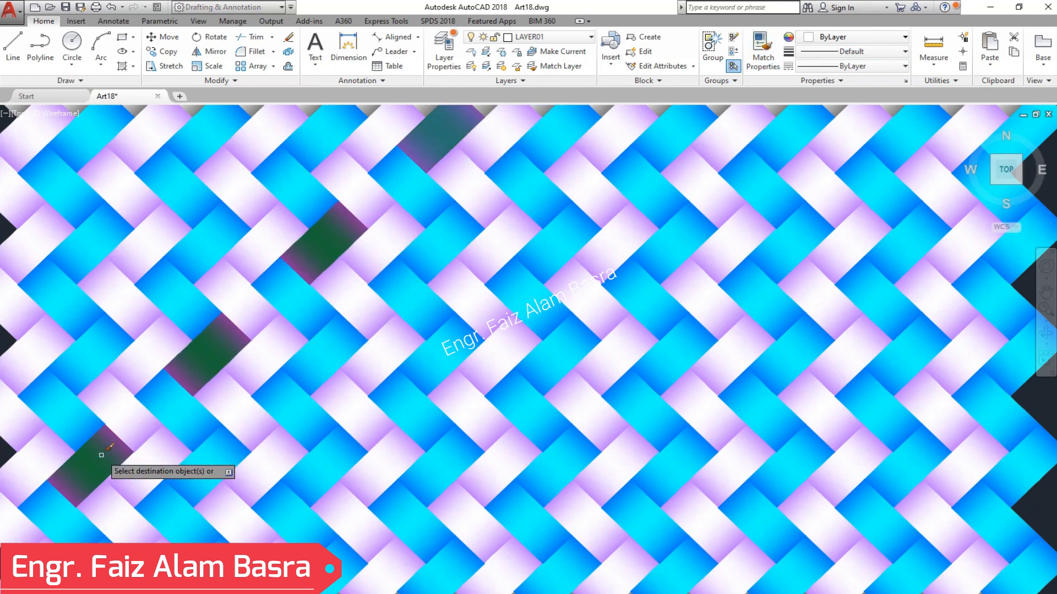
left_click(82, 479)
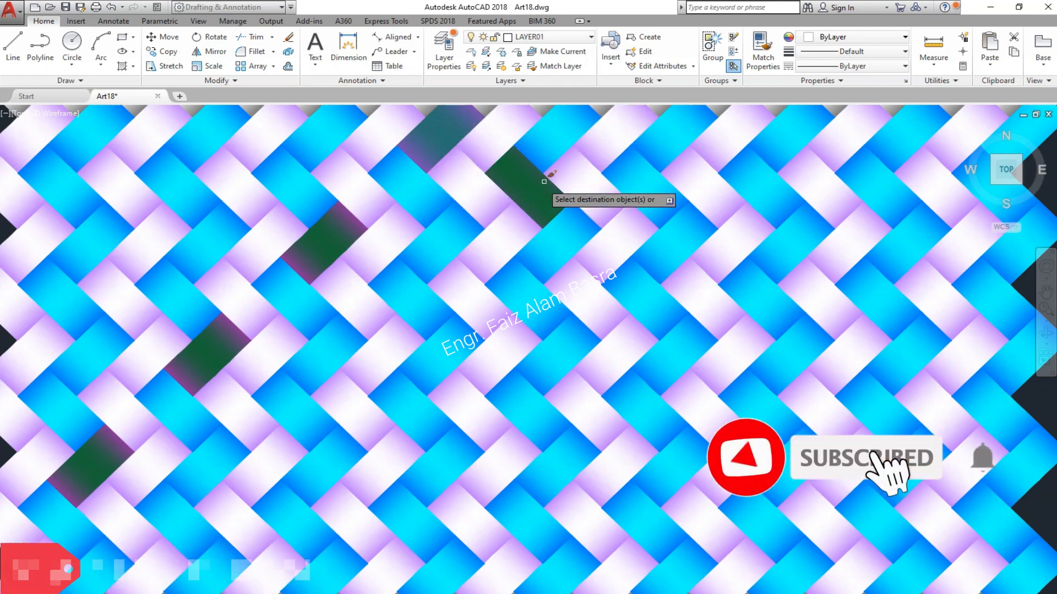
Match the green-and-magenta properties onto the same-slanting cyan tiles of the next diagonal to the right.
left_click(561, 134)
left_click(435, 228)
left_click(330, 349)
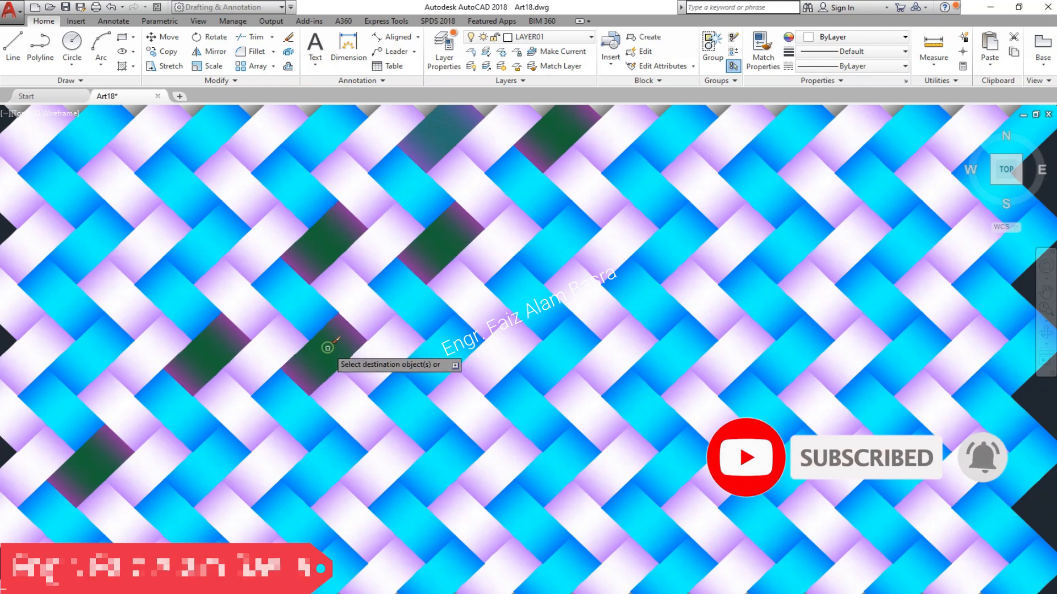
left_click(225, 447)
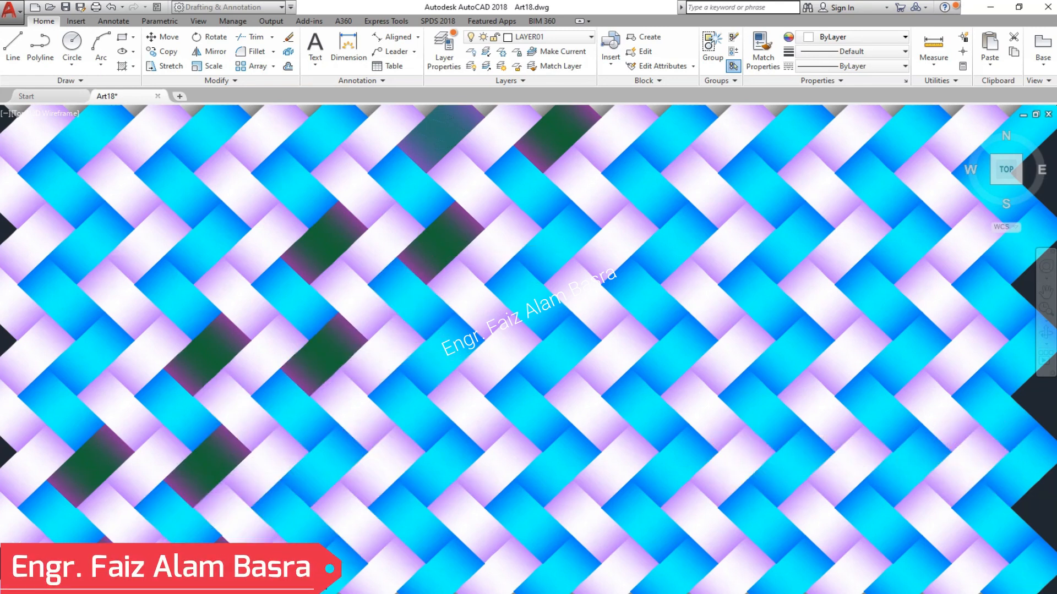
Match the green-and-magenta properties onto the same-slanting cyan tiles of the third diagonal and end property matching.
left_click(318, 480)
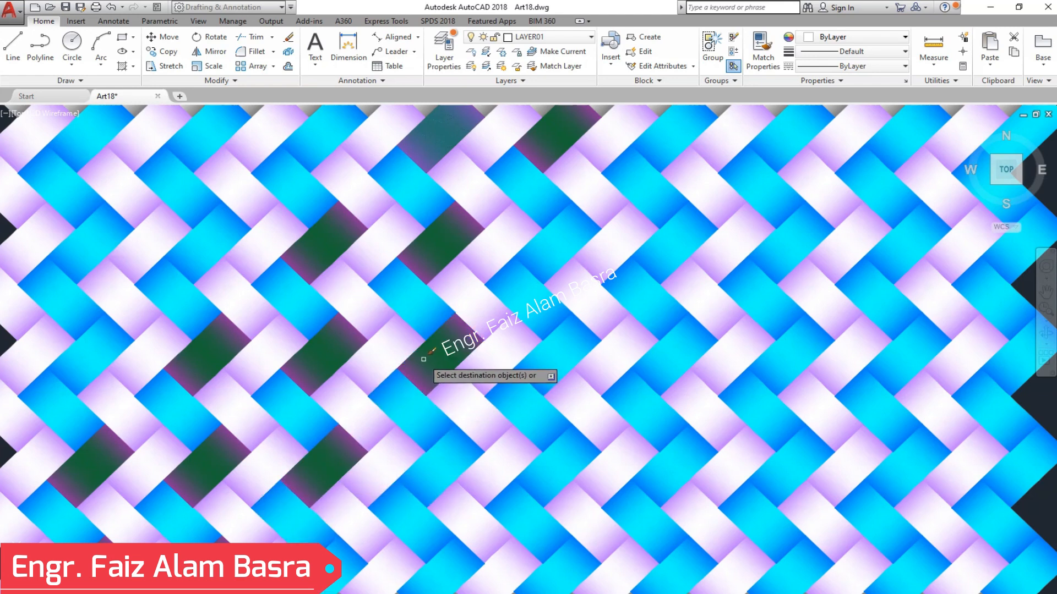
left_click(427, 356)
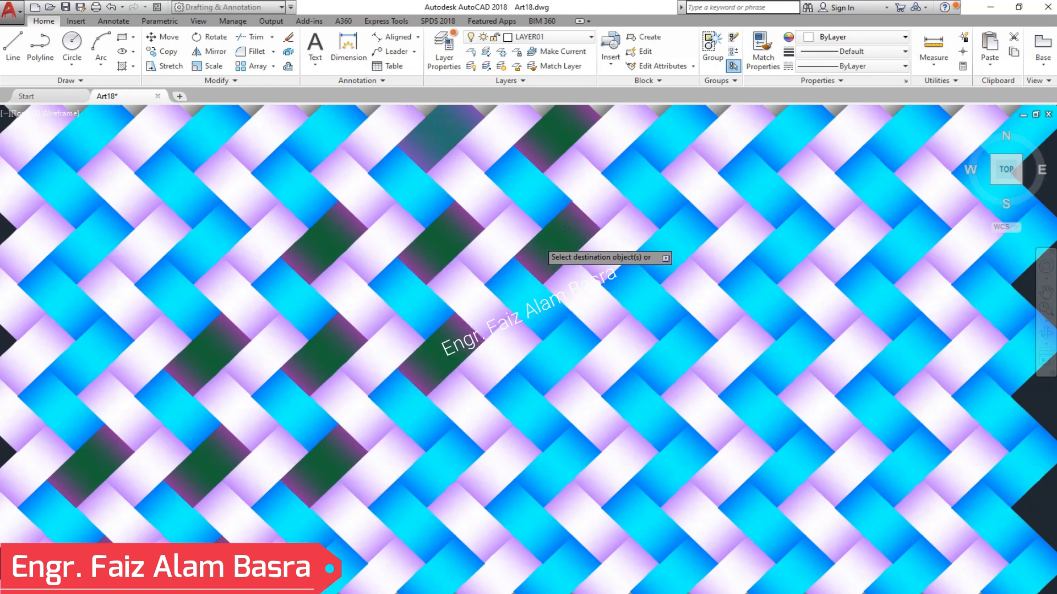
right_click(607, 187)
left_click(637, 195)
Set the gradient colours of the green source tile in the top row to Blue and 246.
left_click(432, 130)
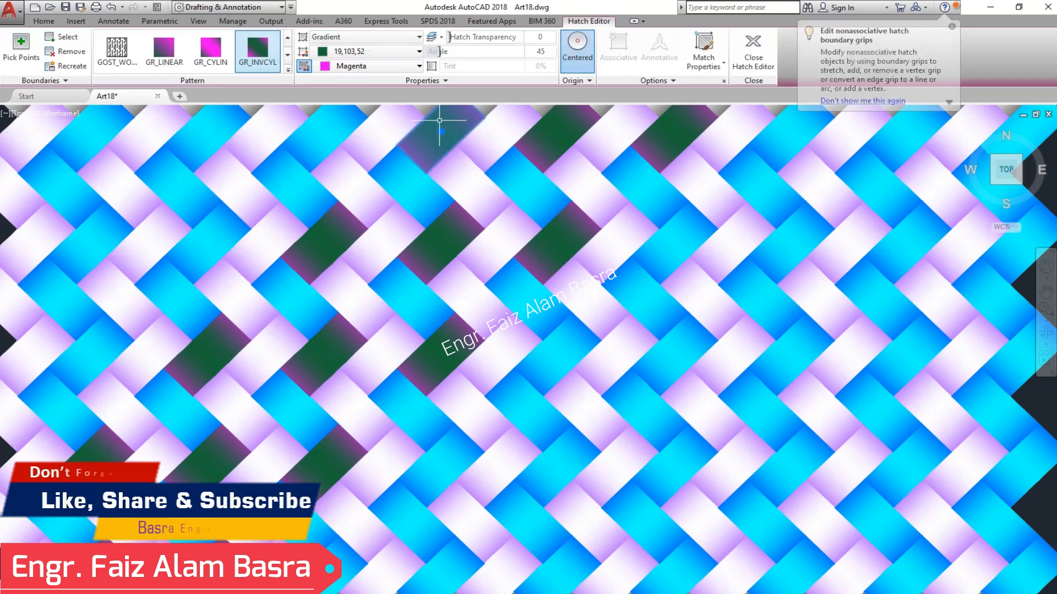
left_click(419, 66)
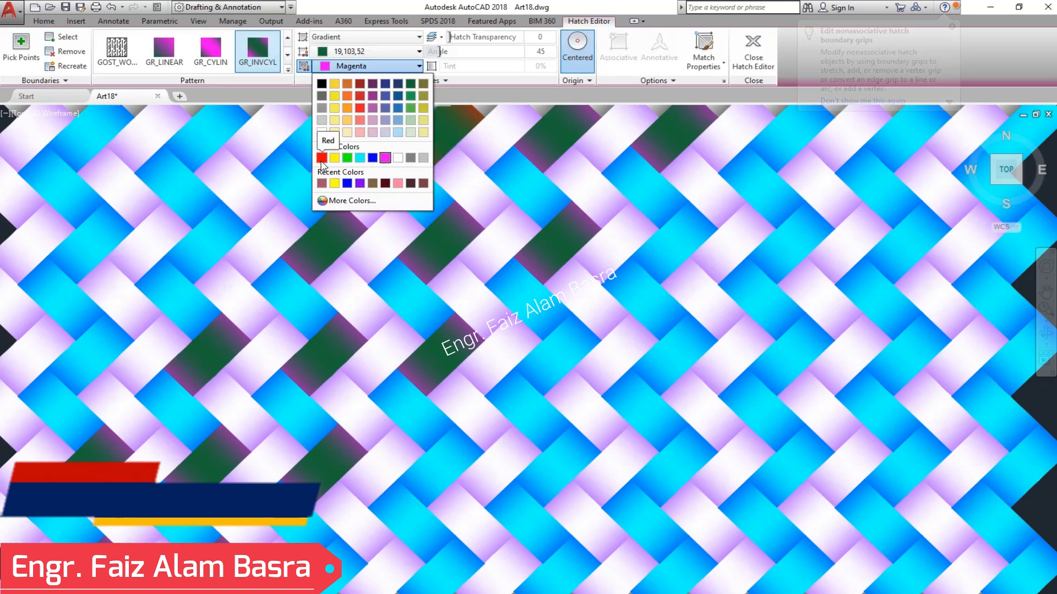
left_click(385, 184)
left_click(419, 51)
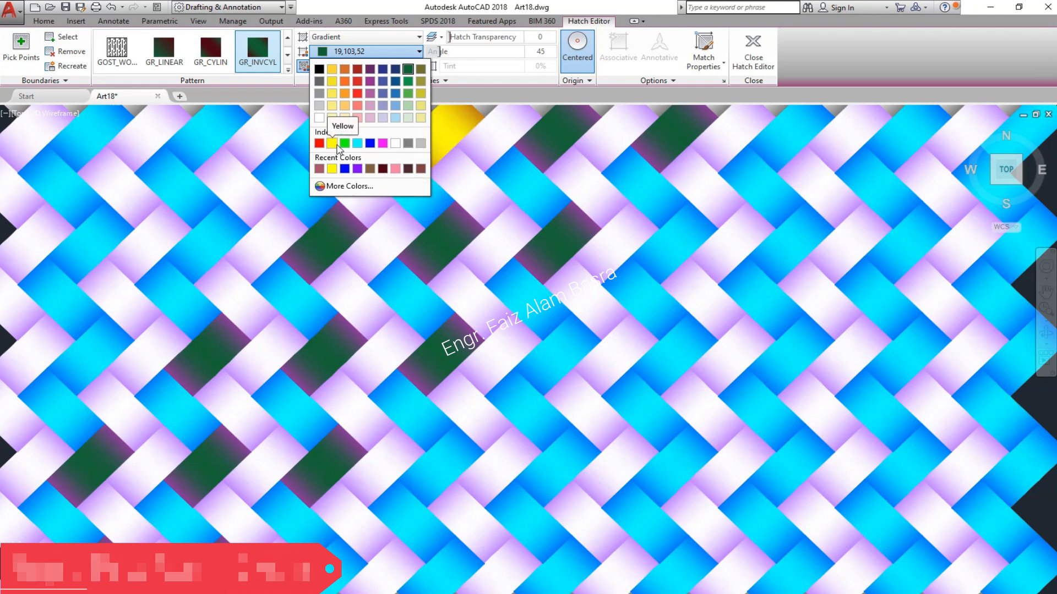
left_click(370, 144)
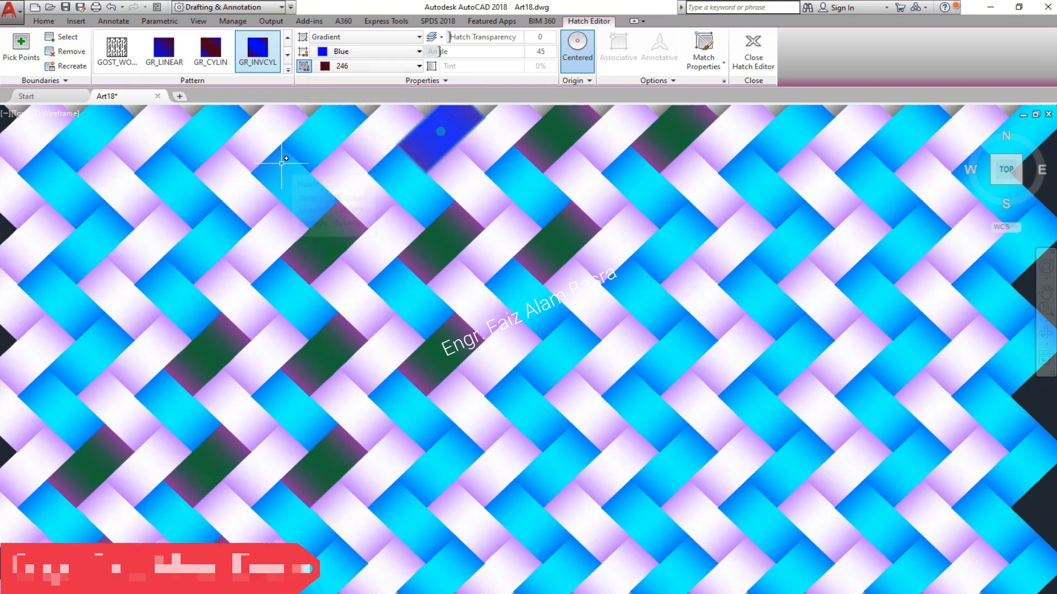
key("Return")
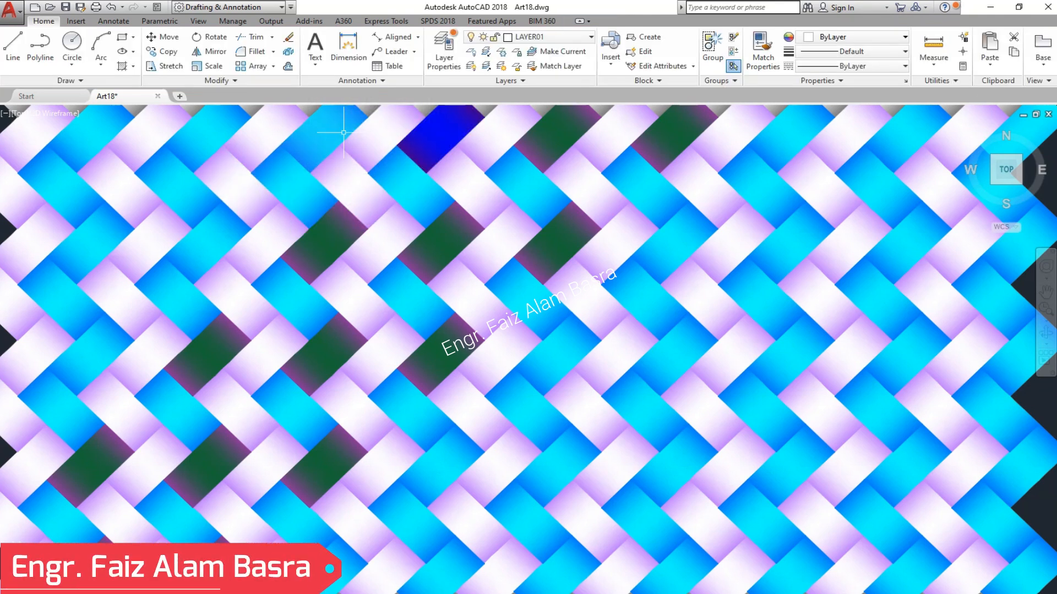
Set the gradient colours of the dark blue top-row tile to 254,234,185 and 248,215,49.
left_click(426, 134)
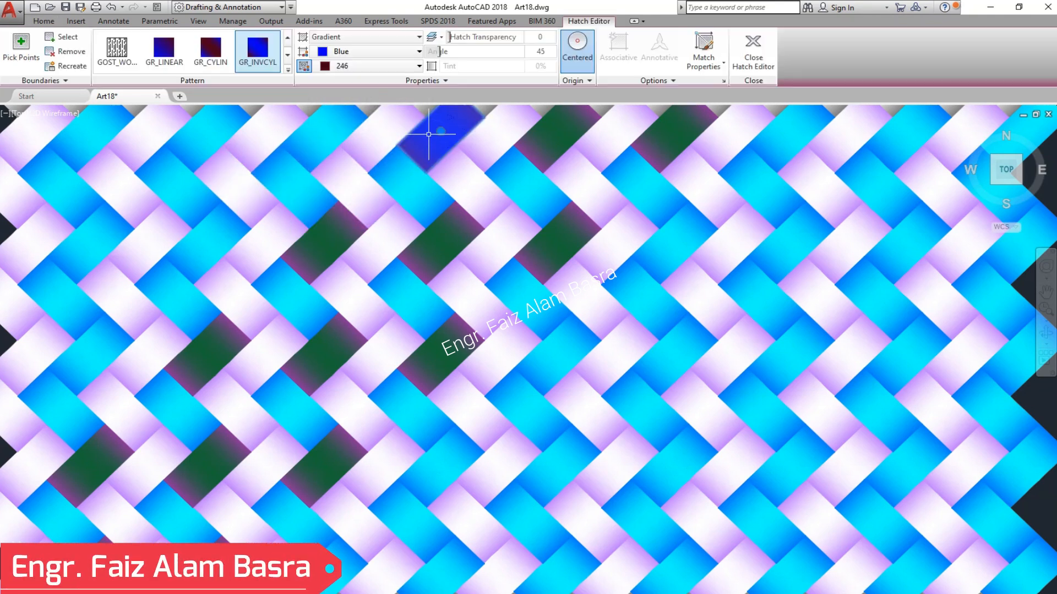
left_click(419, 66)
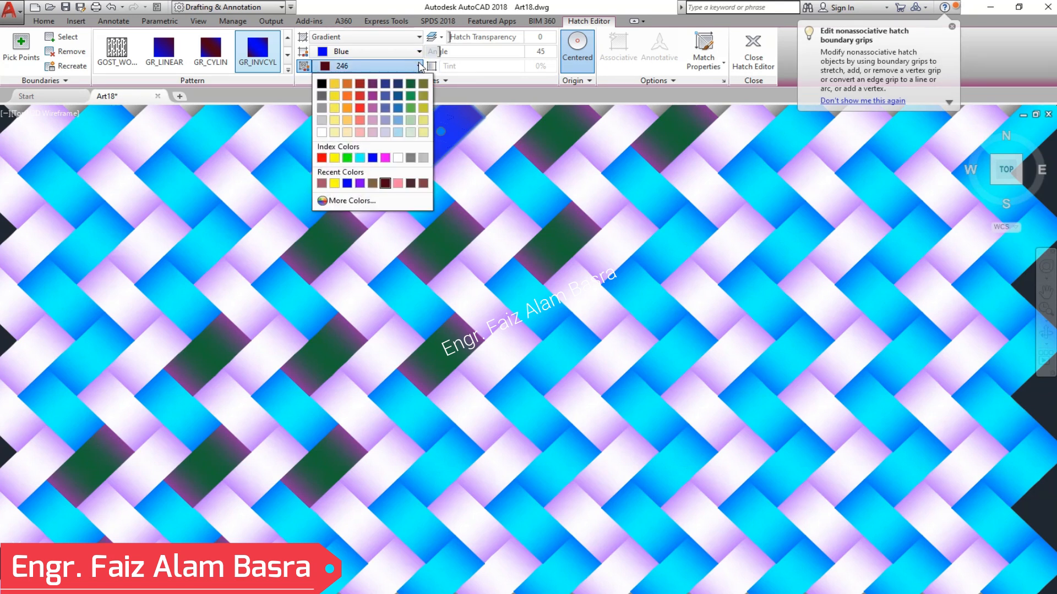
left_click(334, 84)
left_click(407, 53)
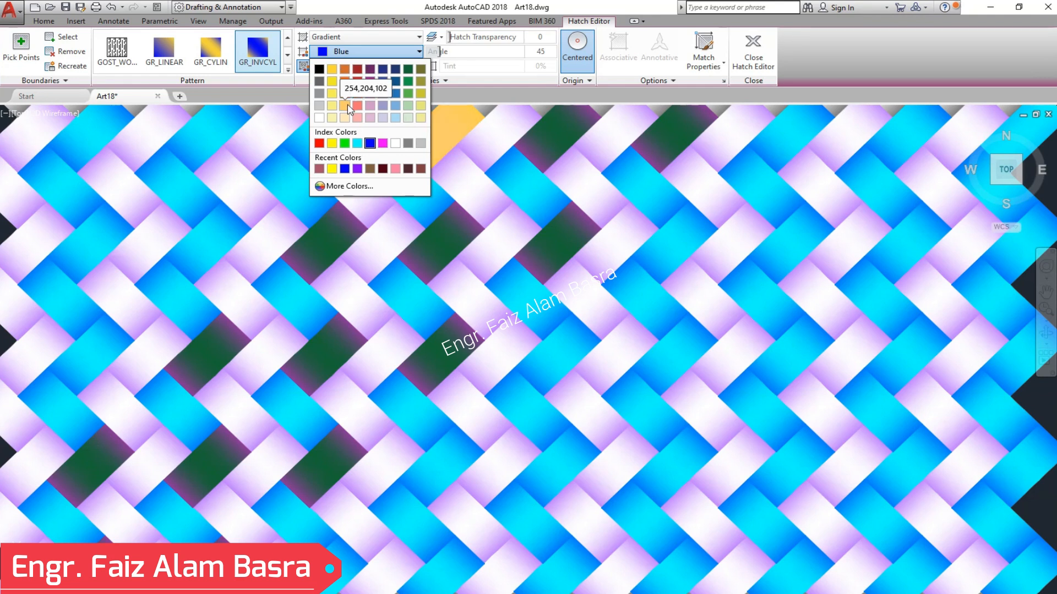
left_click(345, 118)
key("Escape")
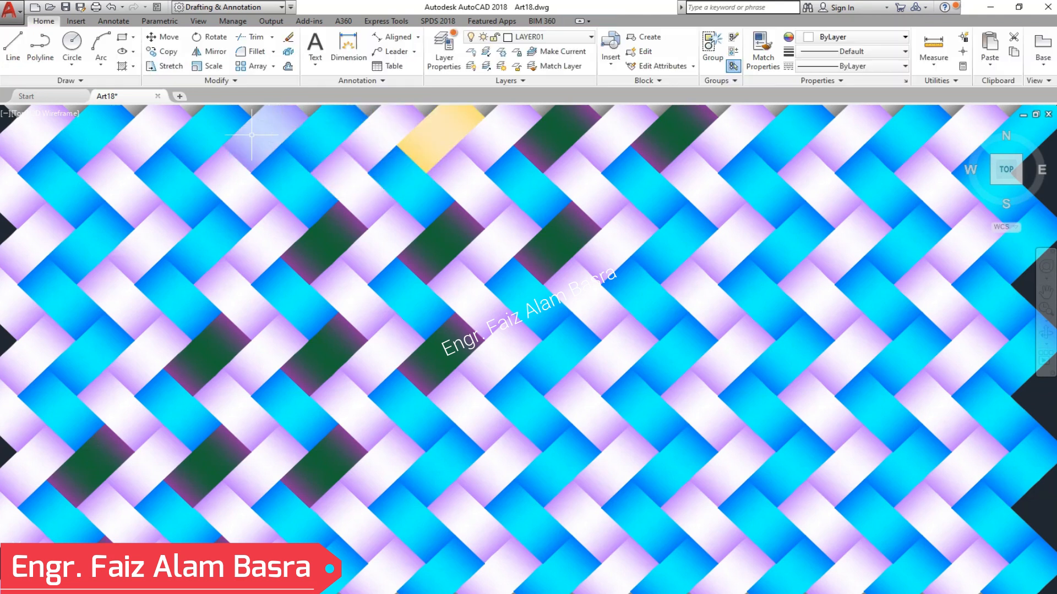
Set the first gradient colour of the pale yellow top-row tile to 246.
left_click(450, 130)
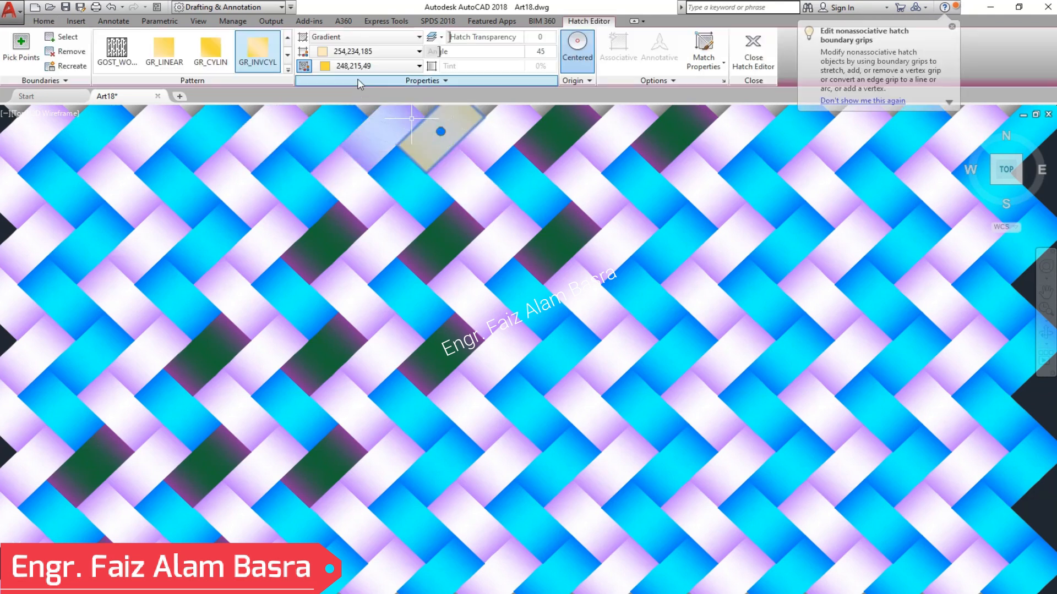
left_click(419, 52)
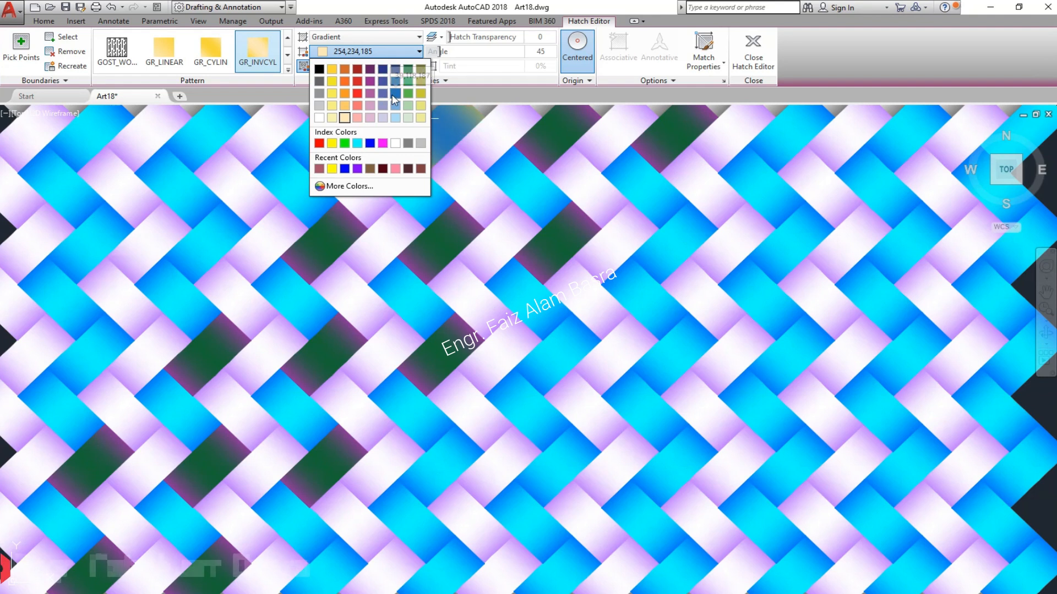
left_click(382, 168)
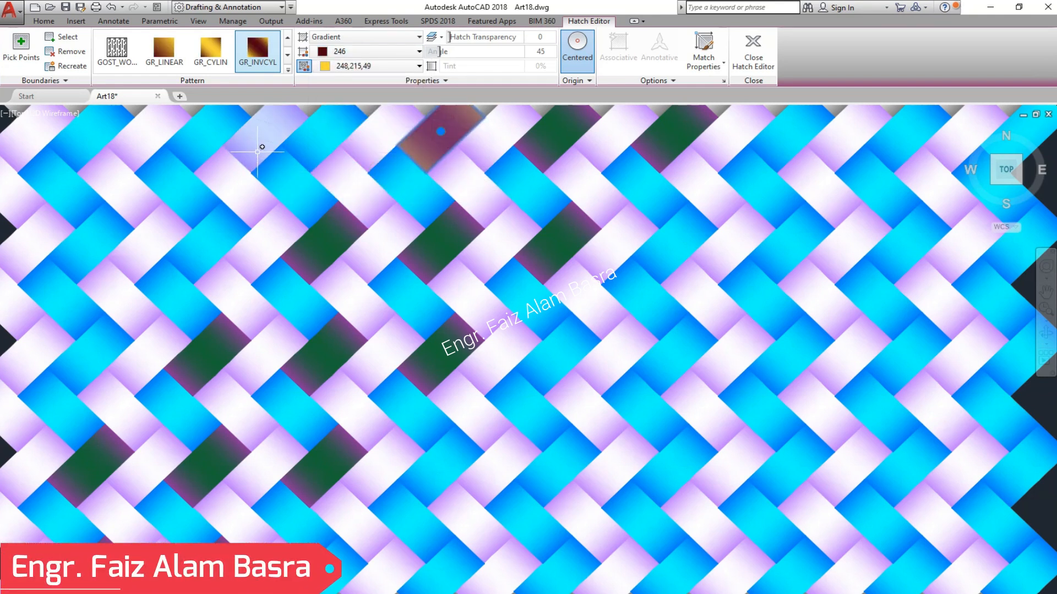
key("Return")
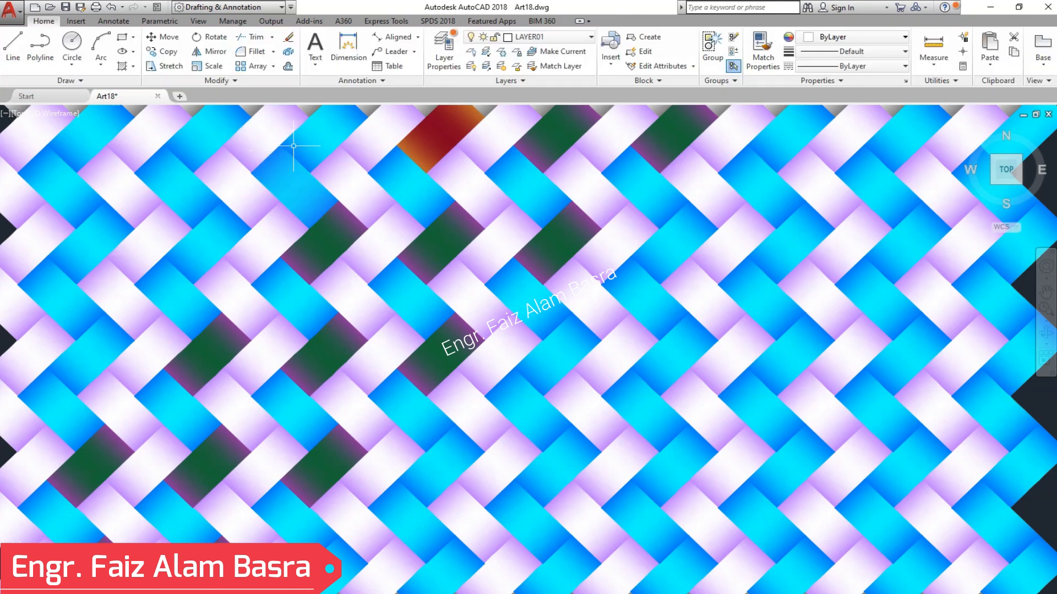
Change the fill of the red-and-orange top-row tile from a gradient to the ANSI34 hatch pattern.
left_click(438, 136)
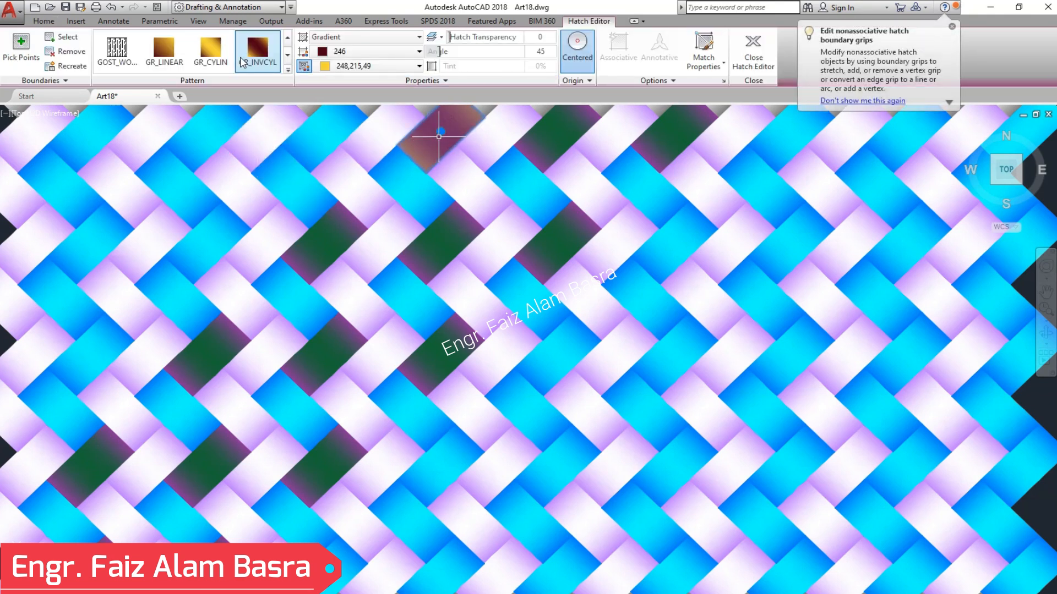
scroll(216, 60, "up", 2)
scroll(226, 59, "down", 1)
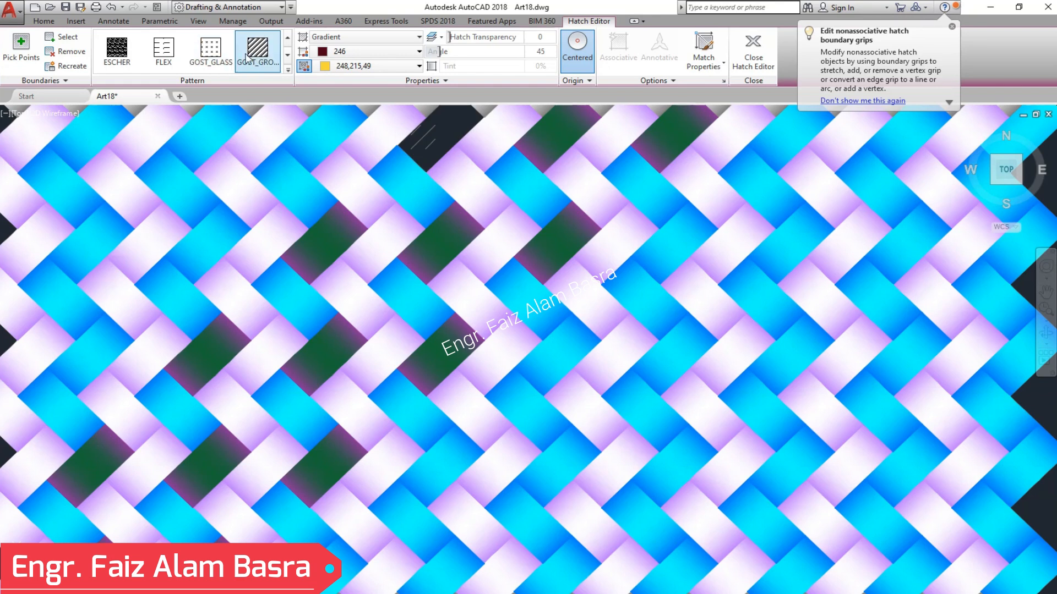
scroll(265, 55, "down", 3)
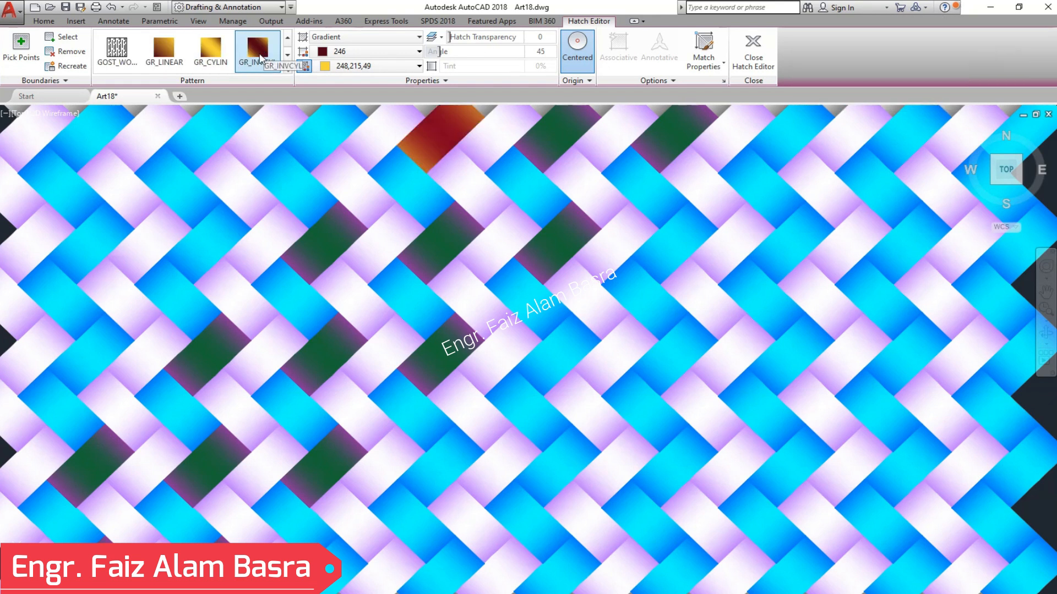
scroll(253, 58, "down", 1)
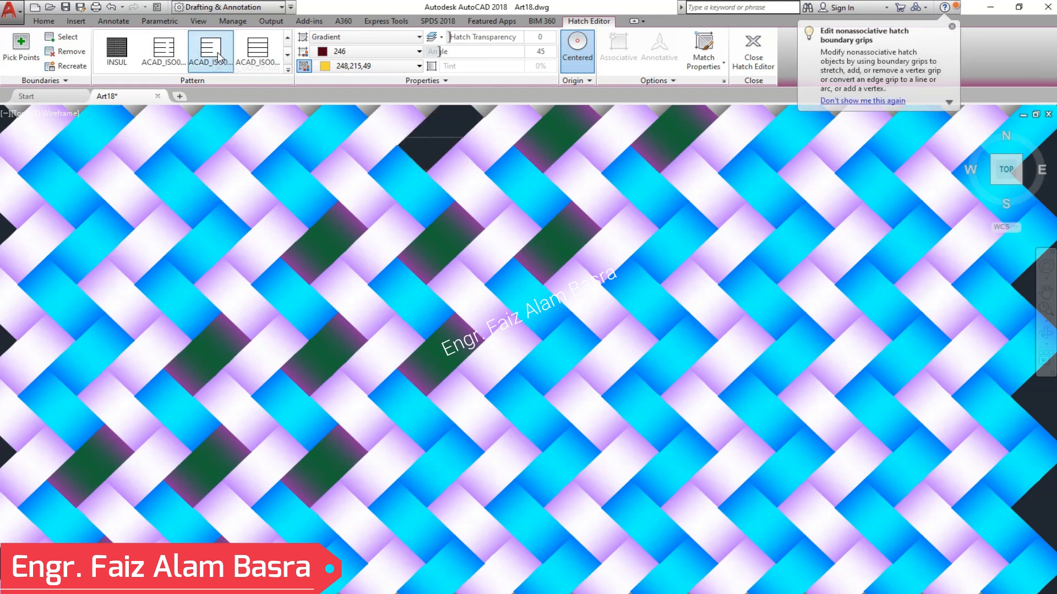
scroll(219, 57, "down", 1)
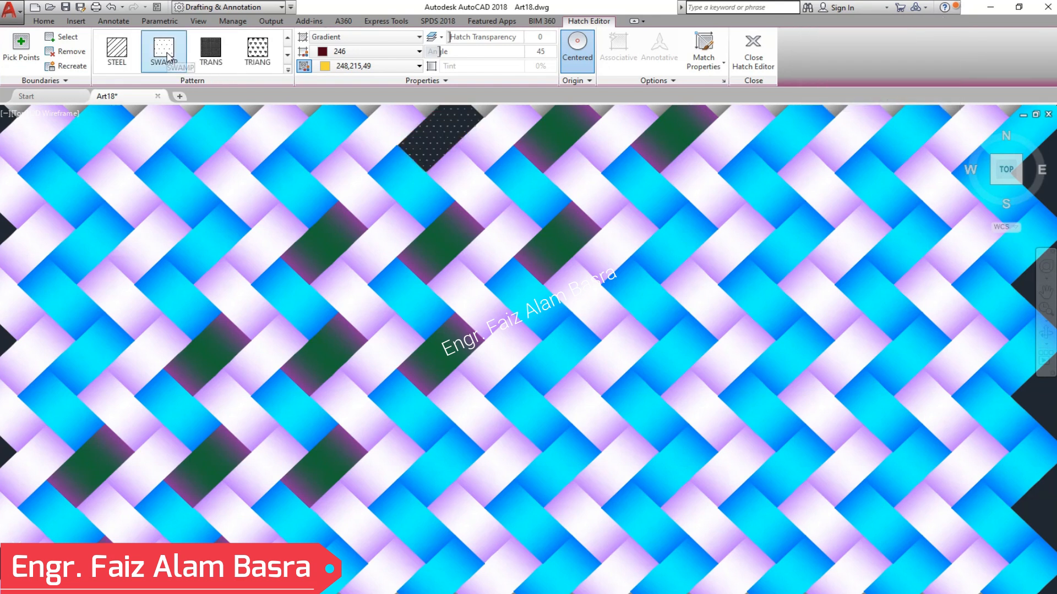
scroll(168, 58, "up", 1)
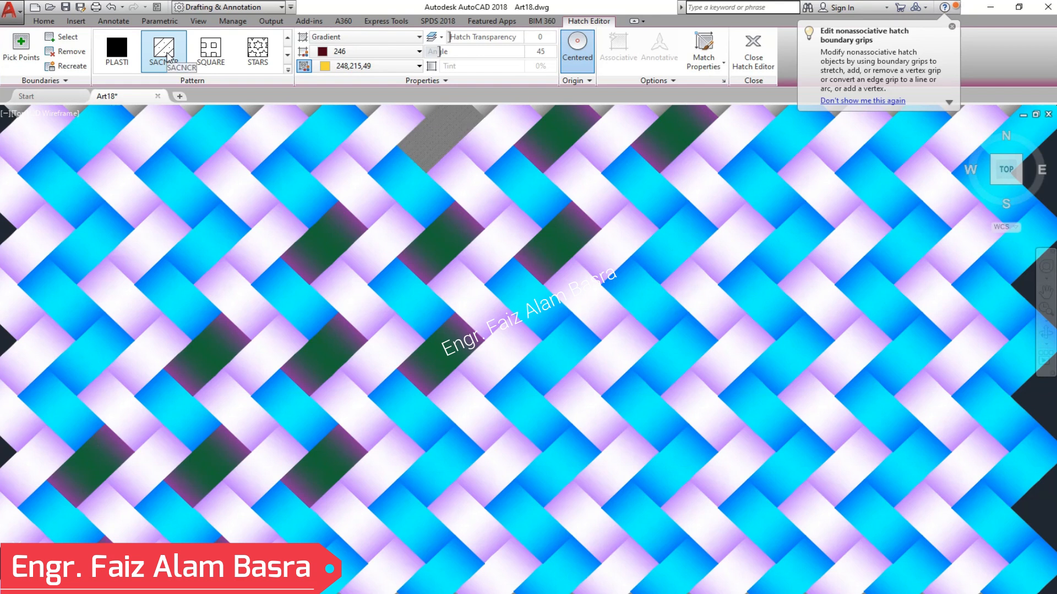
scroll(165, 52, "up", 2)
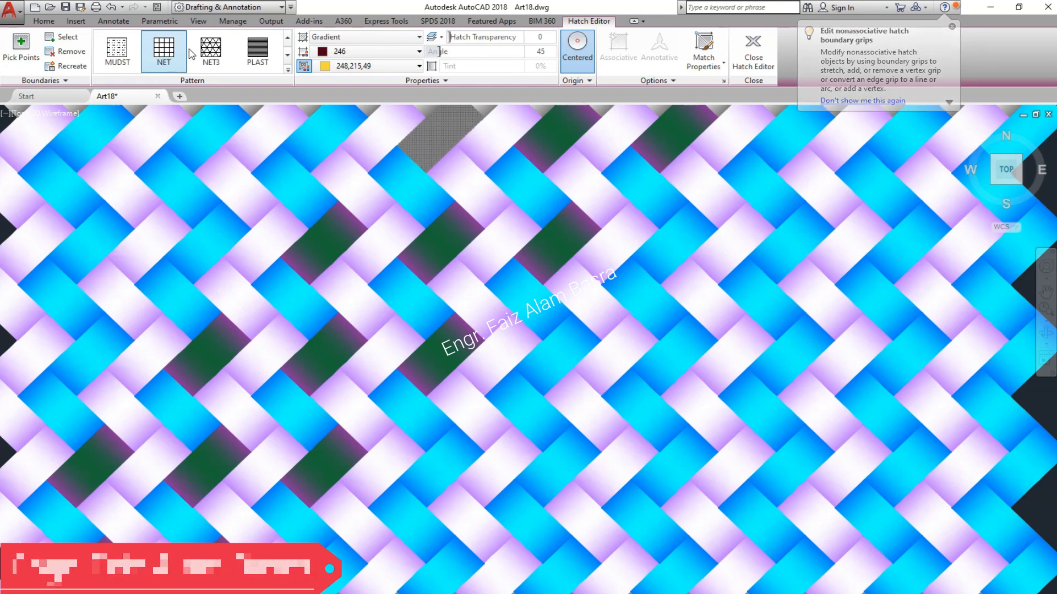
scroll(171, 58, "up", 3)
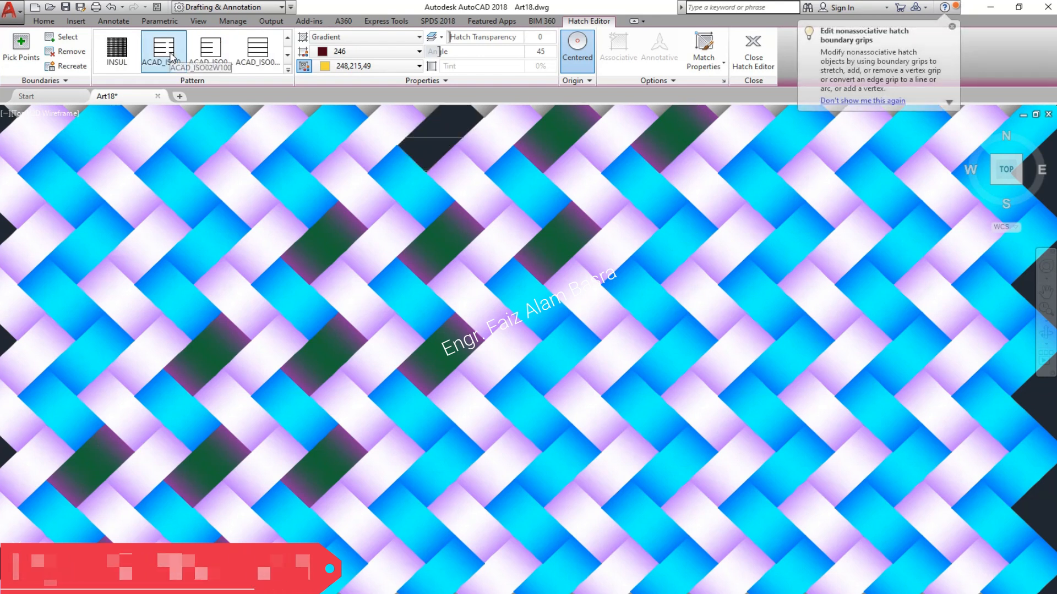
scroll(171, 58, "up", 1)
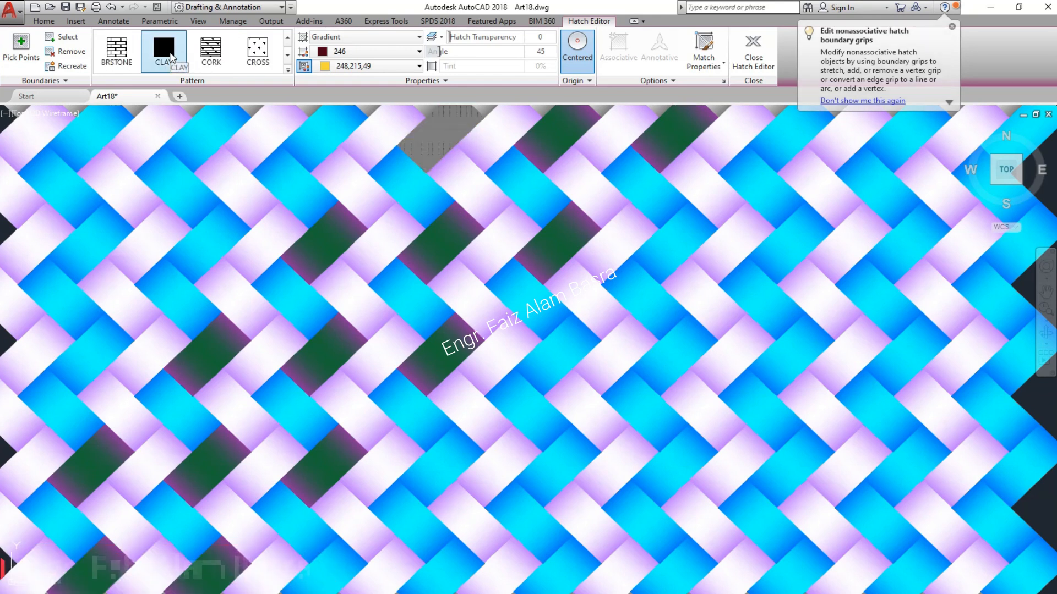
scroll(170, 58, "up", 1)
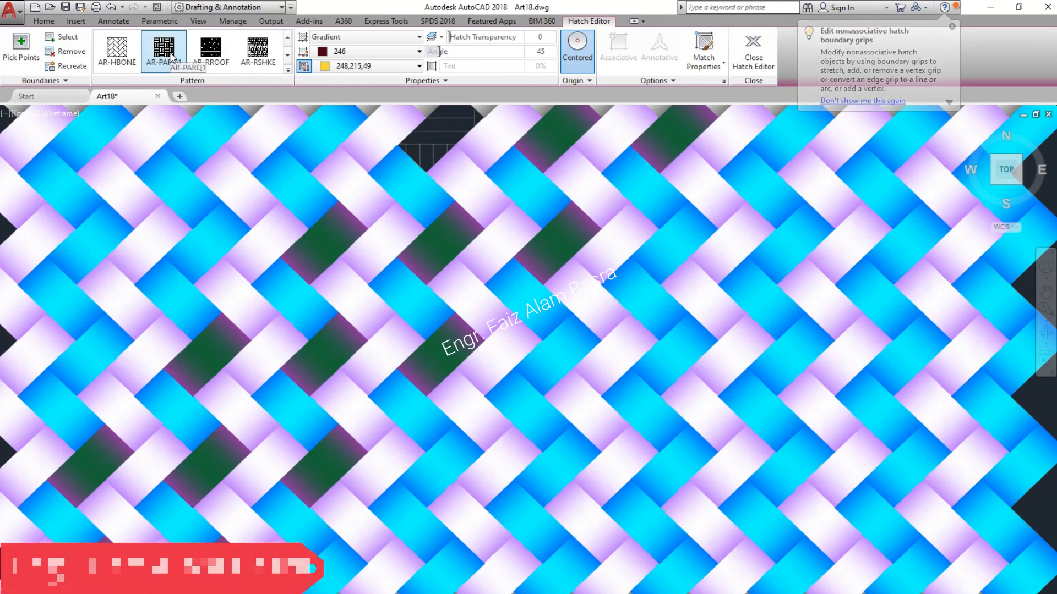
scroll(171, 57, "up", 1)
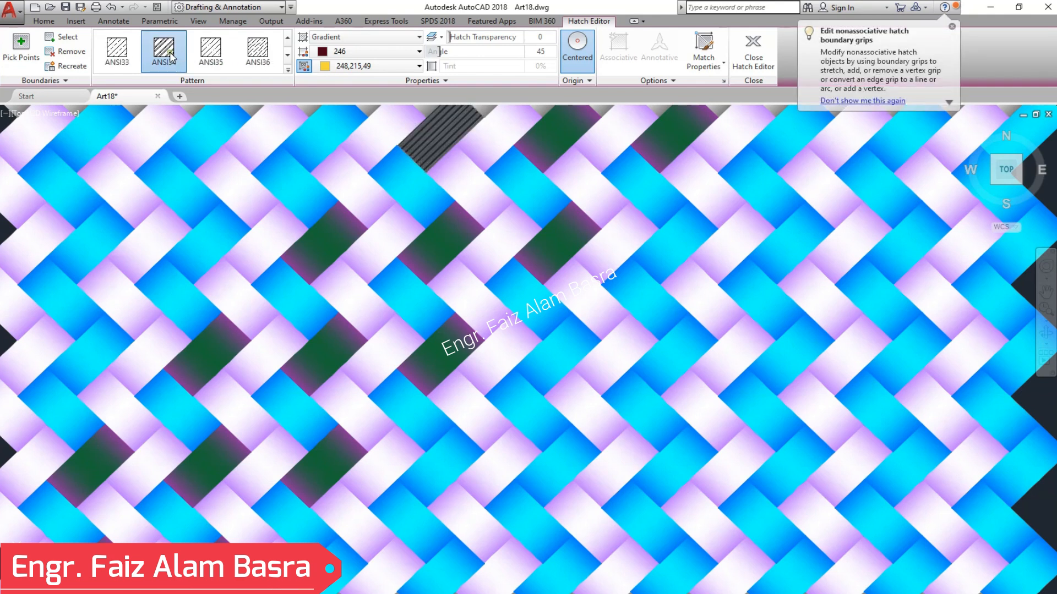
left_click(171, 58)
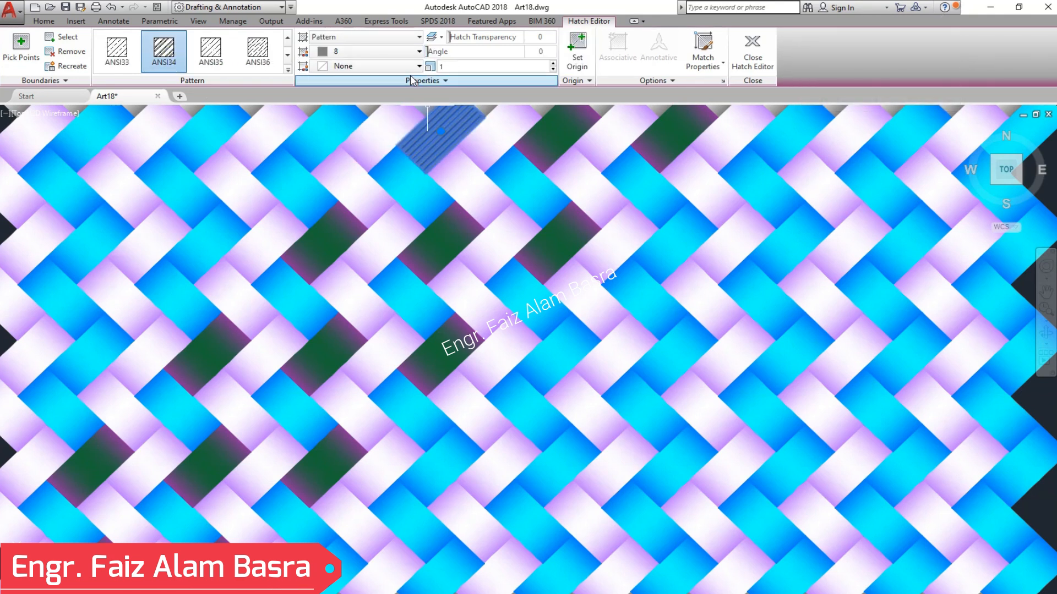
Set the striped top-row tile's background colour to White and its hatch colour to 246, and finish editing the hatch.
left_click(420, 51)
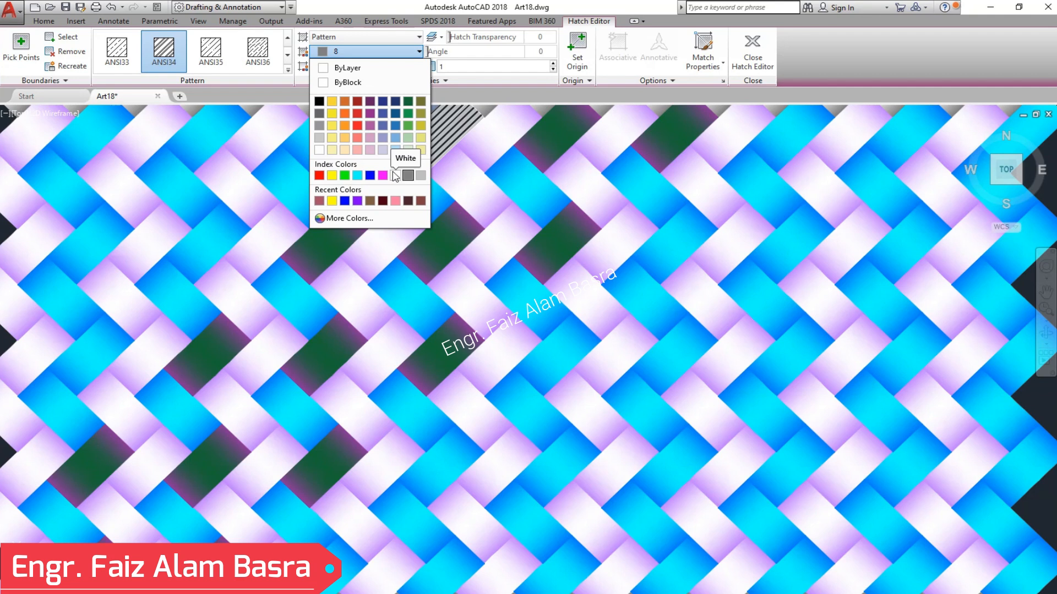
left_click(387, 52)
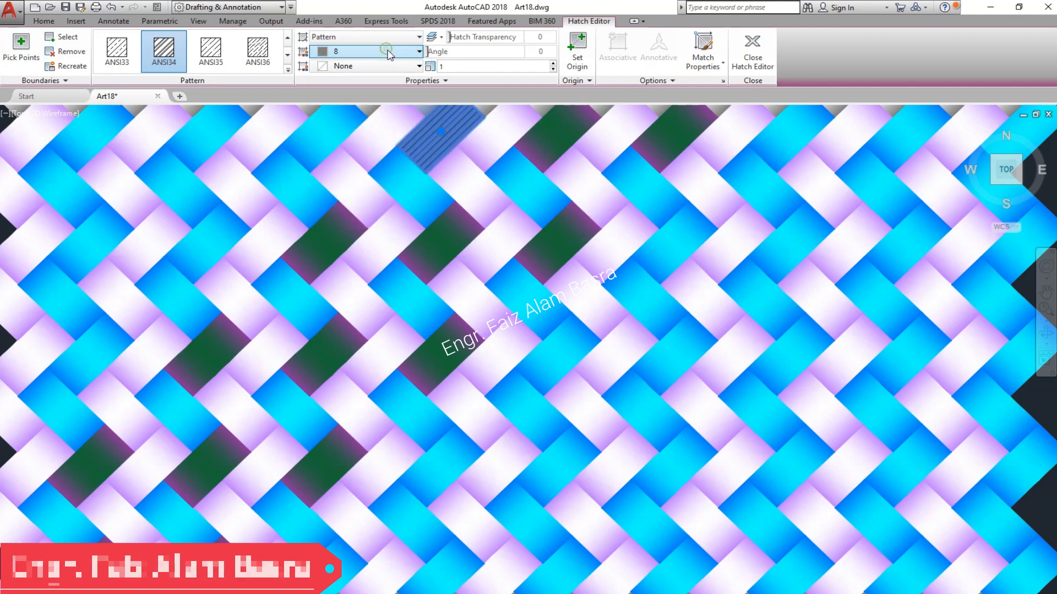
left_click(421, 66)
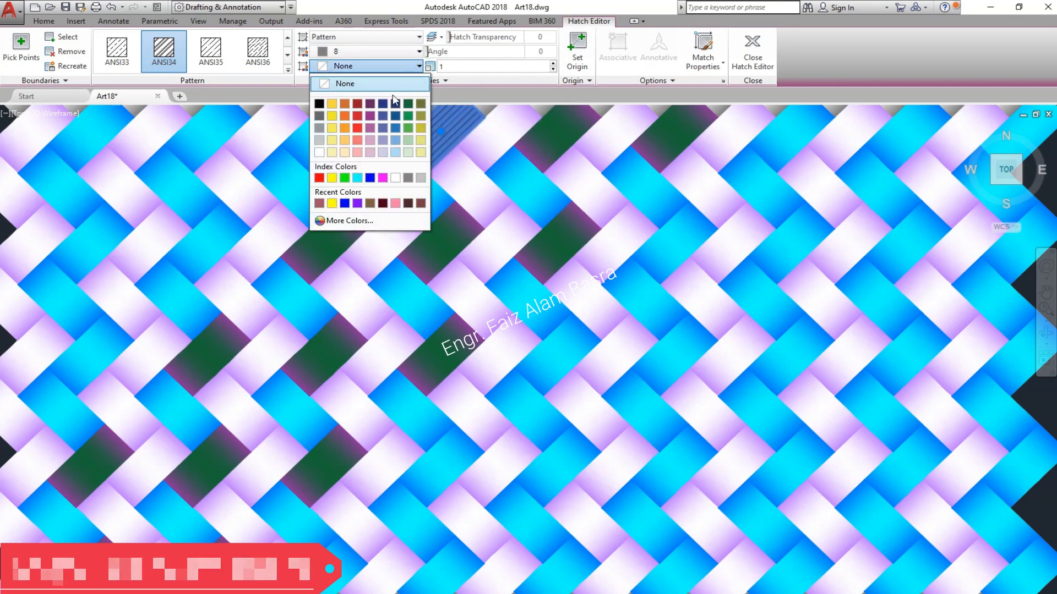
left_click(396, 177)
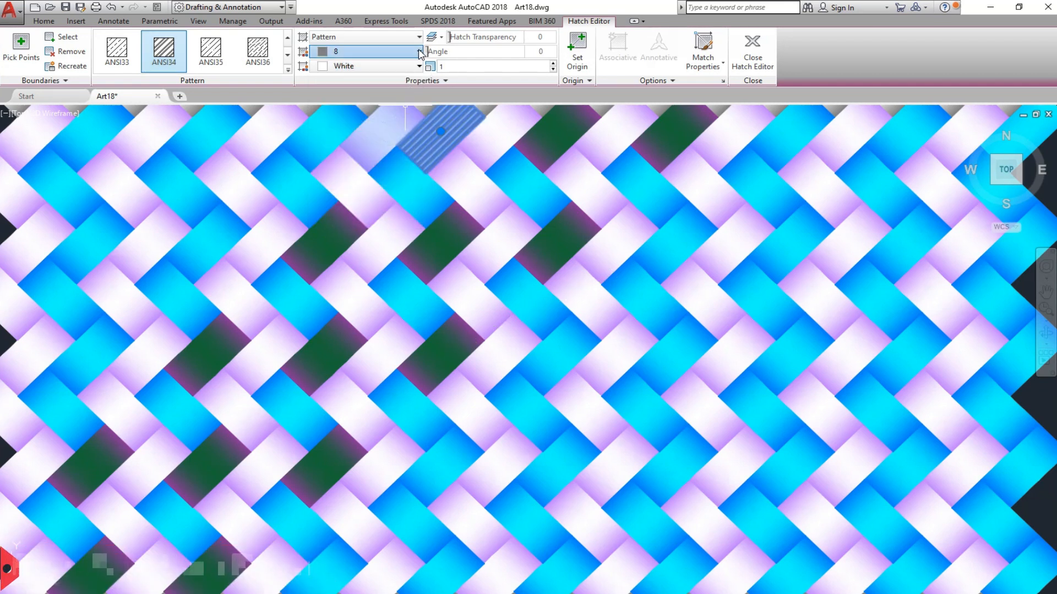
left_click(420, 52)
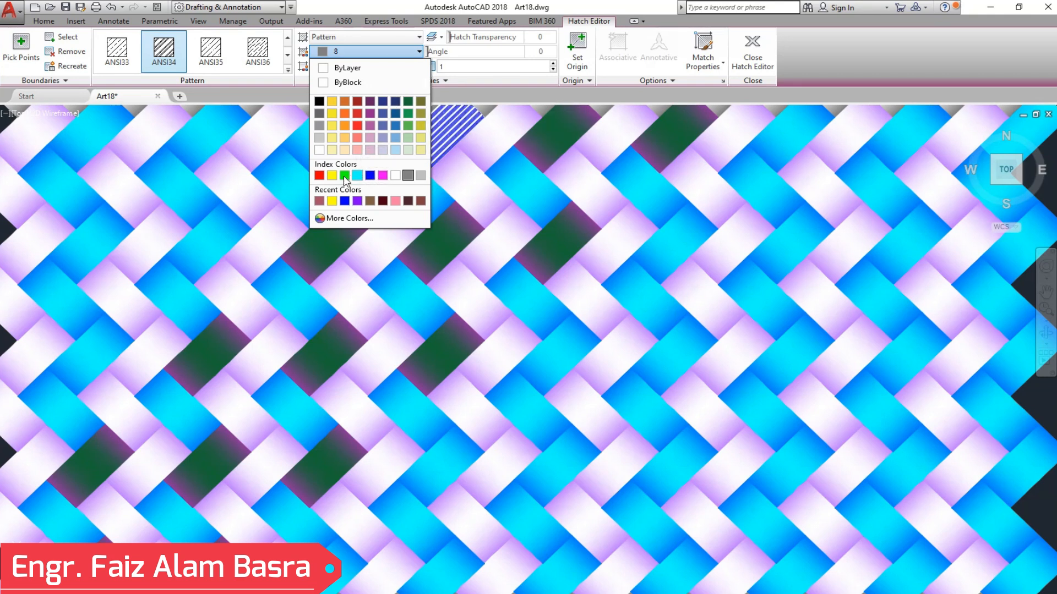
left_click(382, 201)
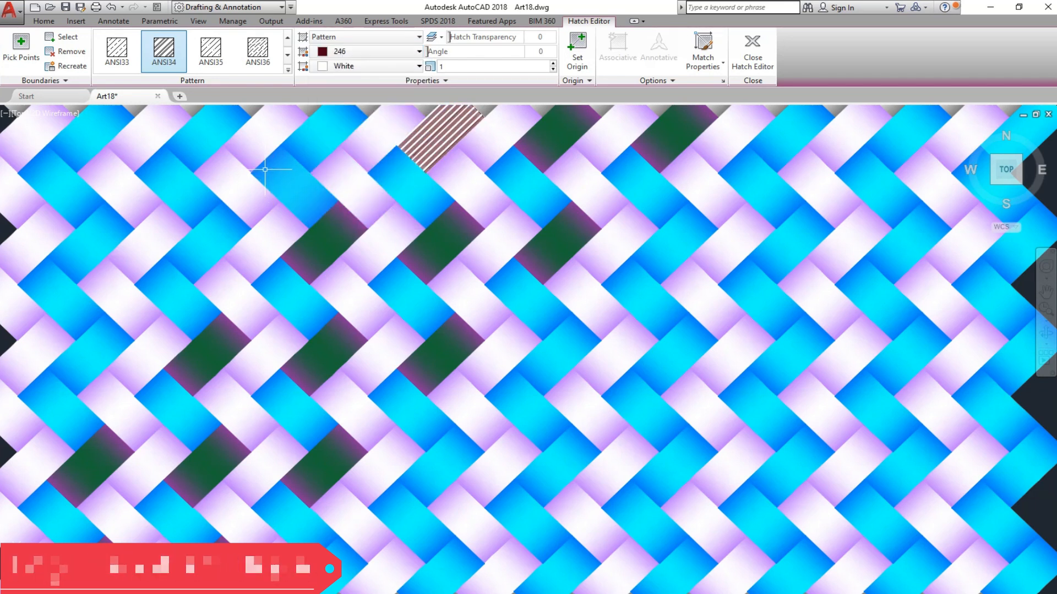
key("Return")
Match the striped top-row tile's properties onto the green-and-magenta tiles of the first diagonal.
left_click(763, 51)
left_click(441, 134)
left_click(339, 227)
left_click(226, 338)
left_click(108, 444)
Match the striped hatch properties onto the green-and-magenta tiles of the second diagonal.
left_click(105, 563)
left_click(208, 472)
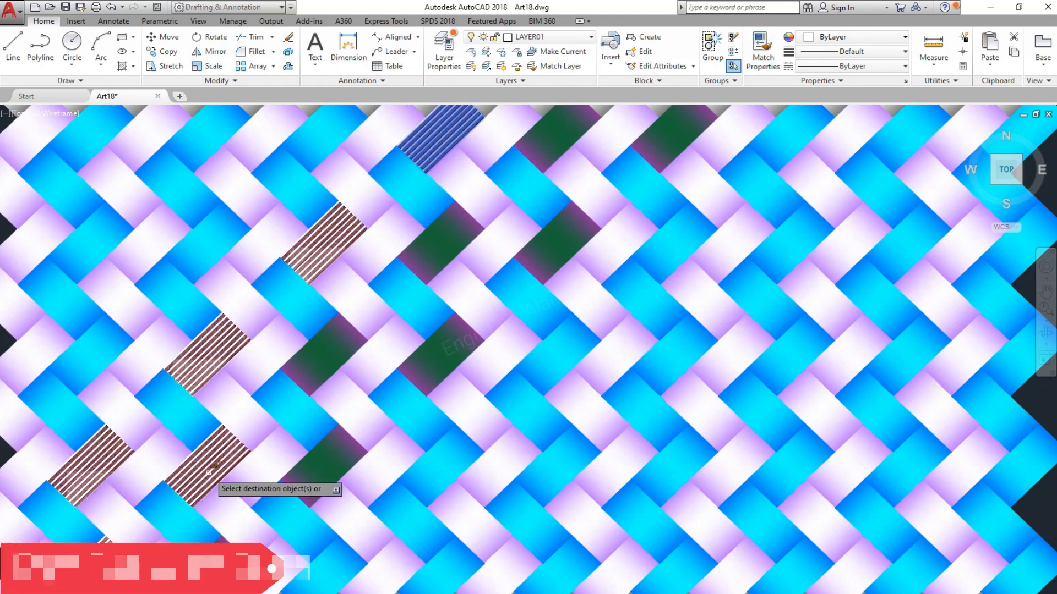
left_click(307, 374)
left_click(480, 211)
left_click(553, 137)
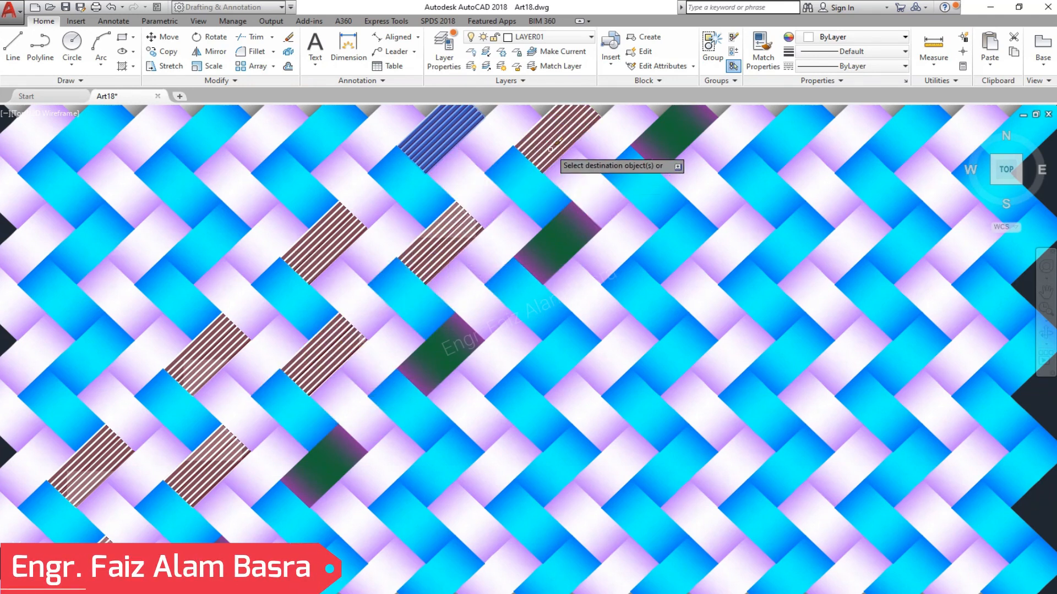
Match the striped hatch properties onto the green-and-magenta tiles of the third diagonal.
left_click(696, 138)
left_click(556, 252)
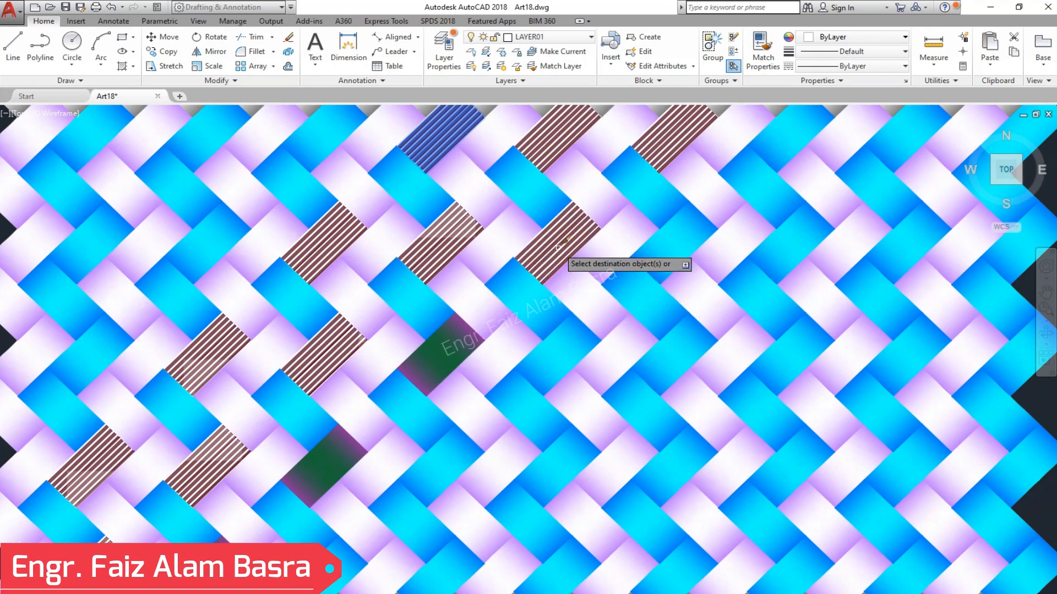
left_click(433, 369)
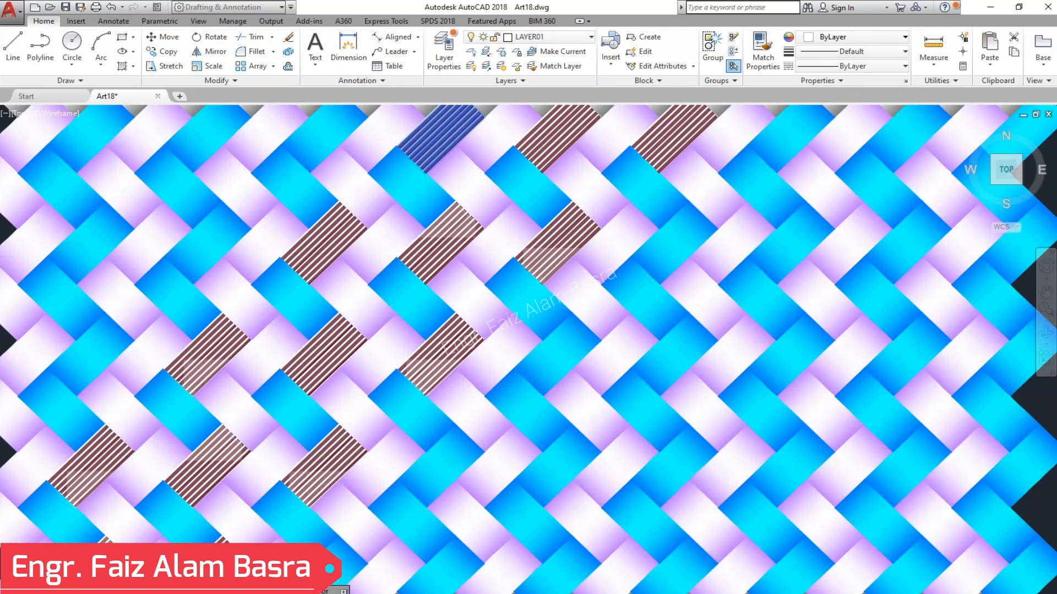
Match the striped hatch properties onto the remaining same-slanting cyan tiles in the lowest visible row.
left_click(432, 562)
left_click(553, 564)
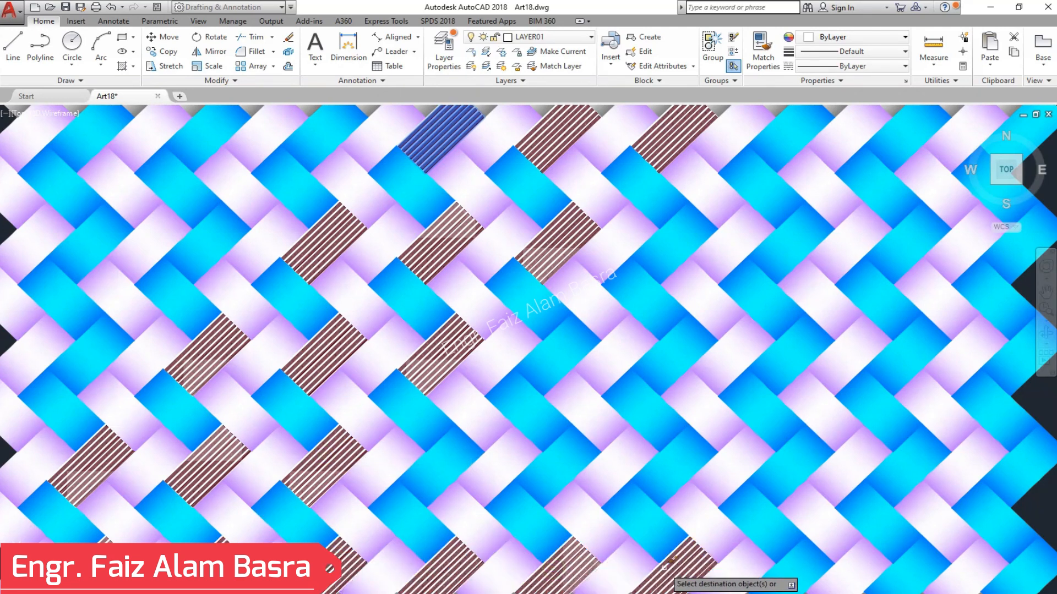
left_click(668, 564)
left_click(792, 567)
left_click(1024, 567)
left_click(909, 567)
Match the striped hatch properties onto the same-slanting cyan tiles in the second row from the bottom of the view.
left_click(471, 464)
left_click(567, 465)
left_click(688, 465)
left_click(793, 467)
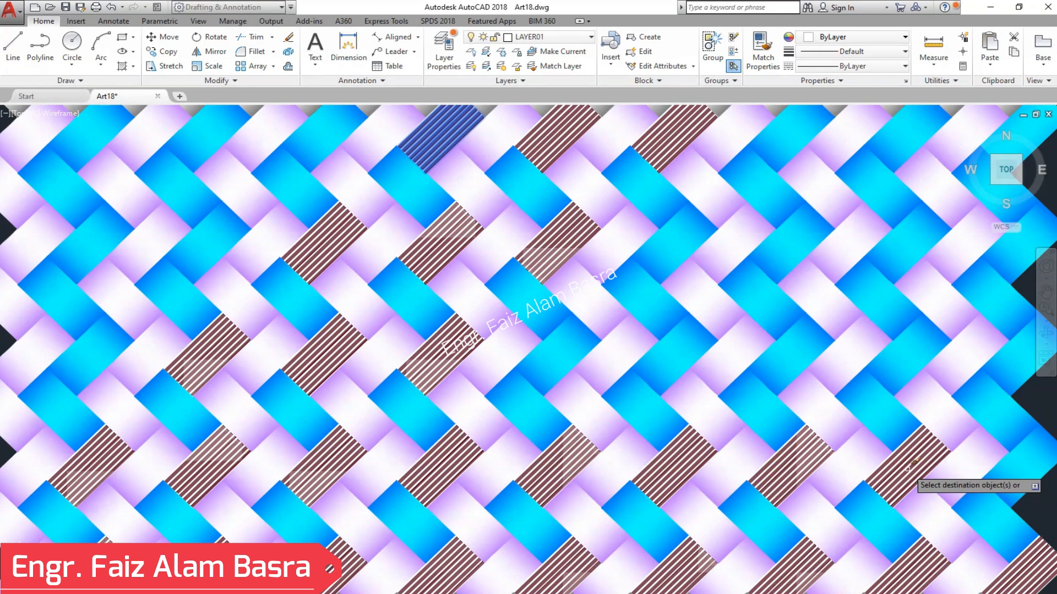
left_click(1006, 461)
Match the striped hatch properties onto the same-slanting cyan tiles in the third row from the bottom of the view.
left_click(1001, 365)
left_click(903, 361)
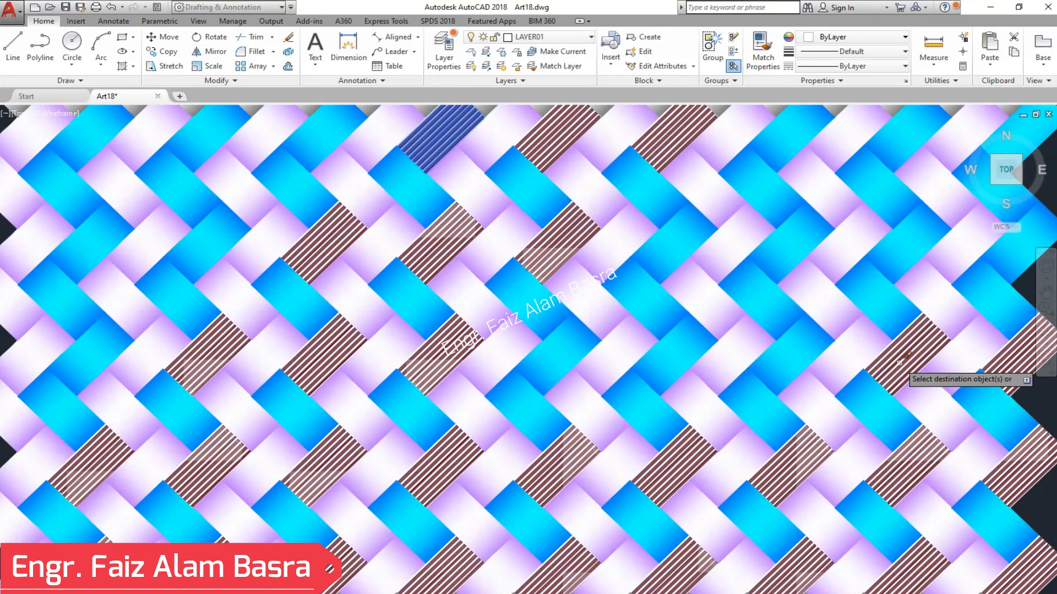
left_click(788, 362)
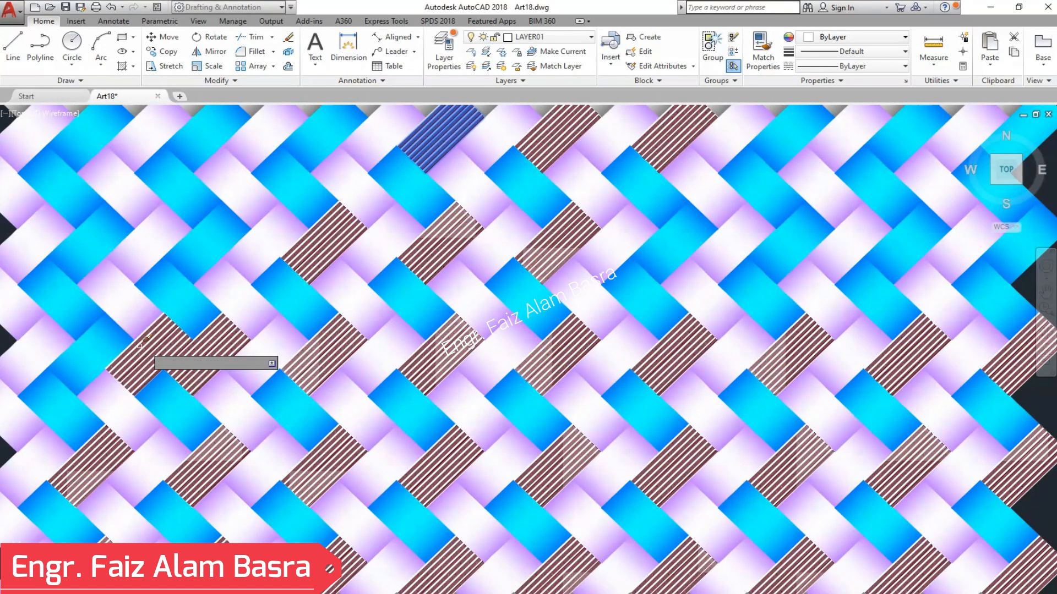
Match the striped hatch properties onto the same-slanting cyan tiles in the row just below the source tile's row.
left_click(85, 248)
left_click(201, 240)
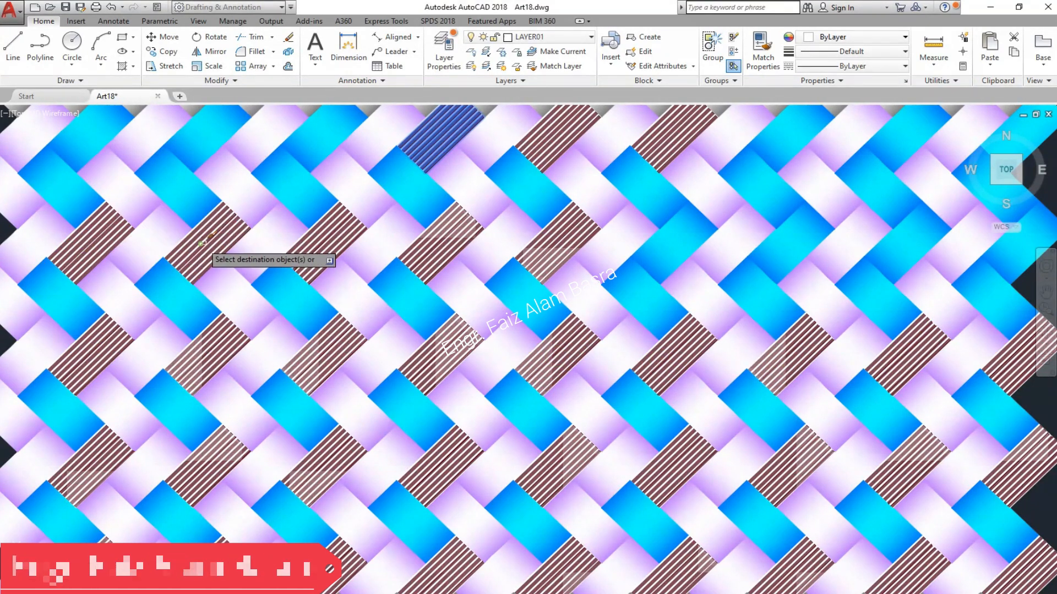
left_click(798, 242)
left_click(893, 242)
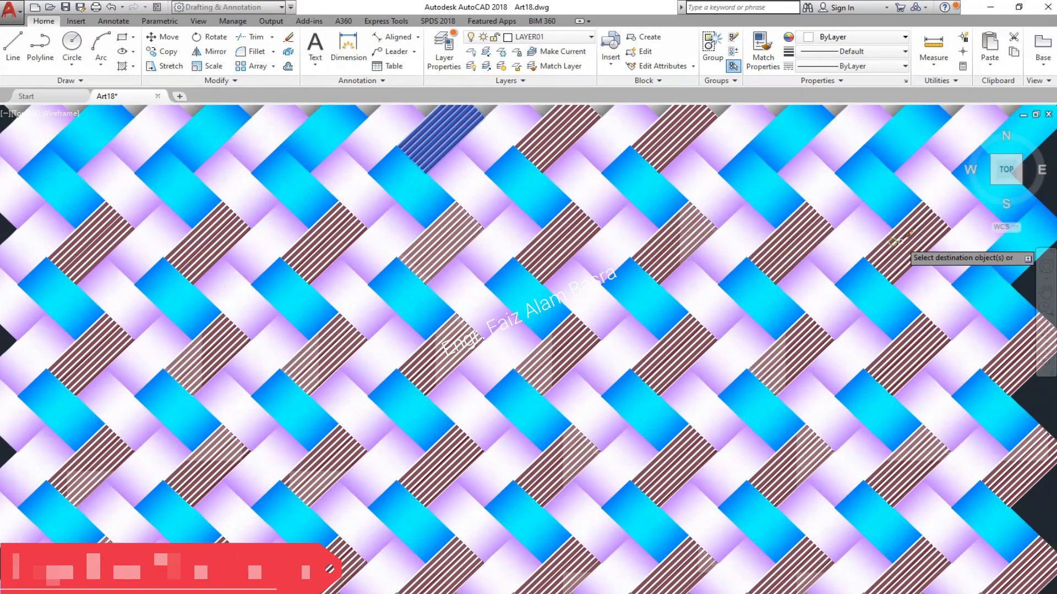
left_click(999, 248)
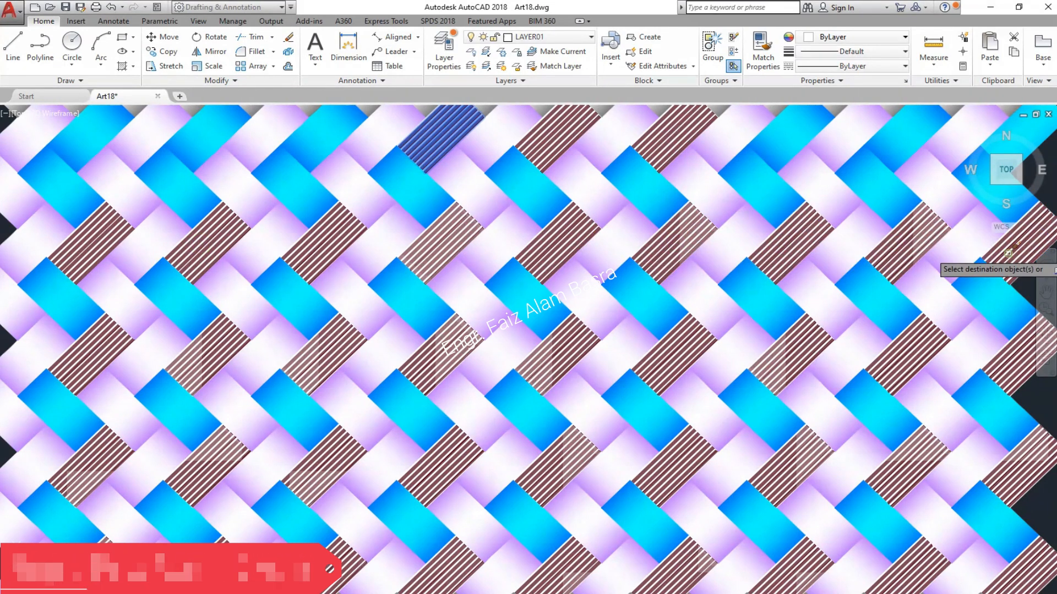
Match the striped hatch properties onto the remaining same-slanting cyan tiles in the source tile's row, out to the panel's edge.
left_click(883, 138)
left_click(792, 128)
left_click(323, 141)
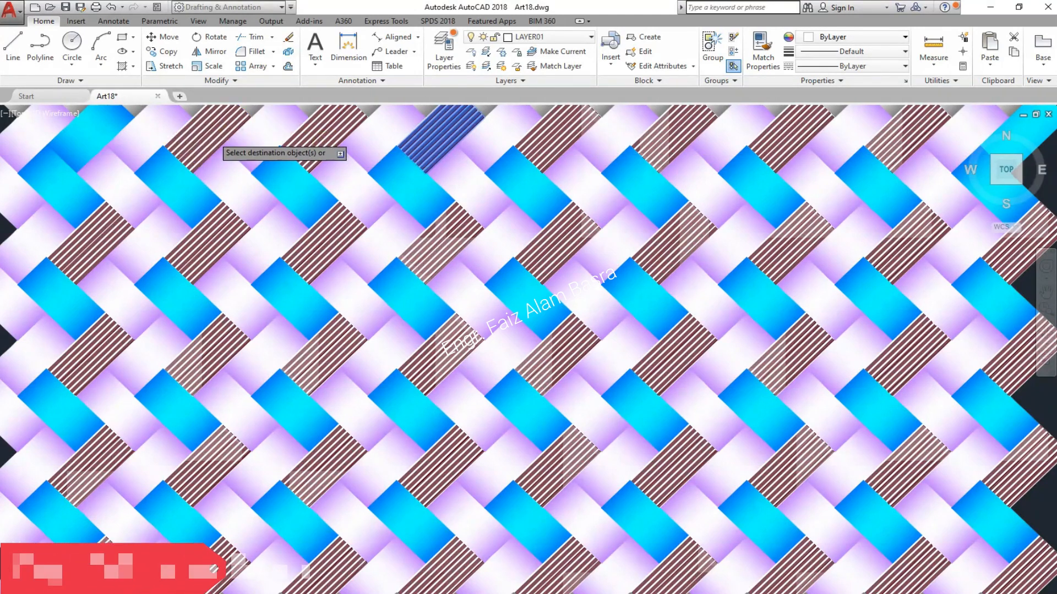
left_click(214, 137)
left_click(100, 132)
scroll(16, 268, "down", 2)
scroll(667, 193, "up", 2)
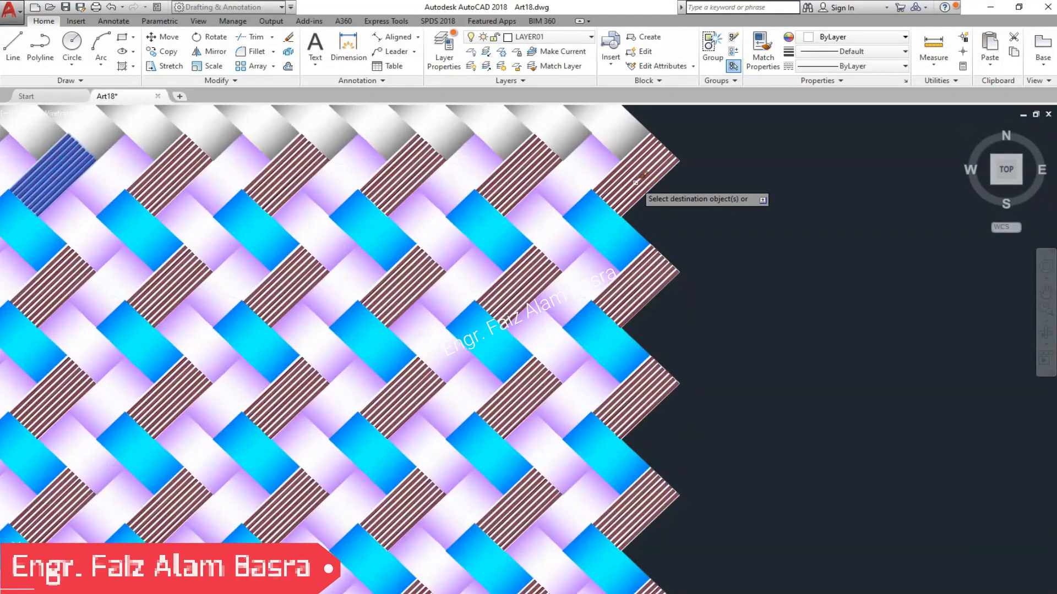
left_click(635, 183)
Try to match the striped hatch properties onto one opposite-slanting cyan tile inside the panel and end property matching.
scroll(900, 279, "down", 2)
scroll(333, 336, "up", 3)
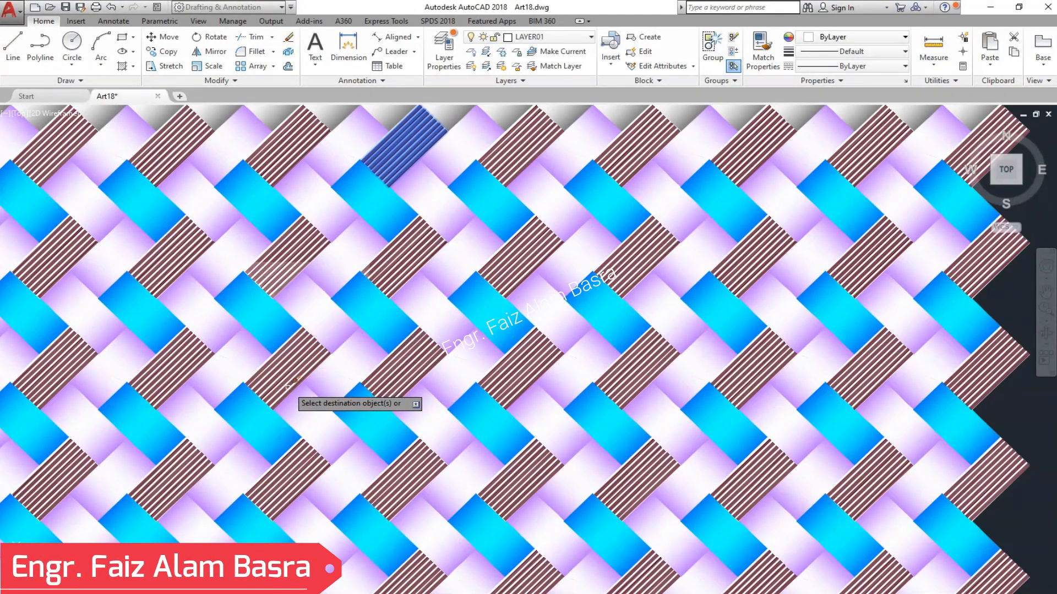
left_click(266, 311)
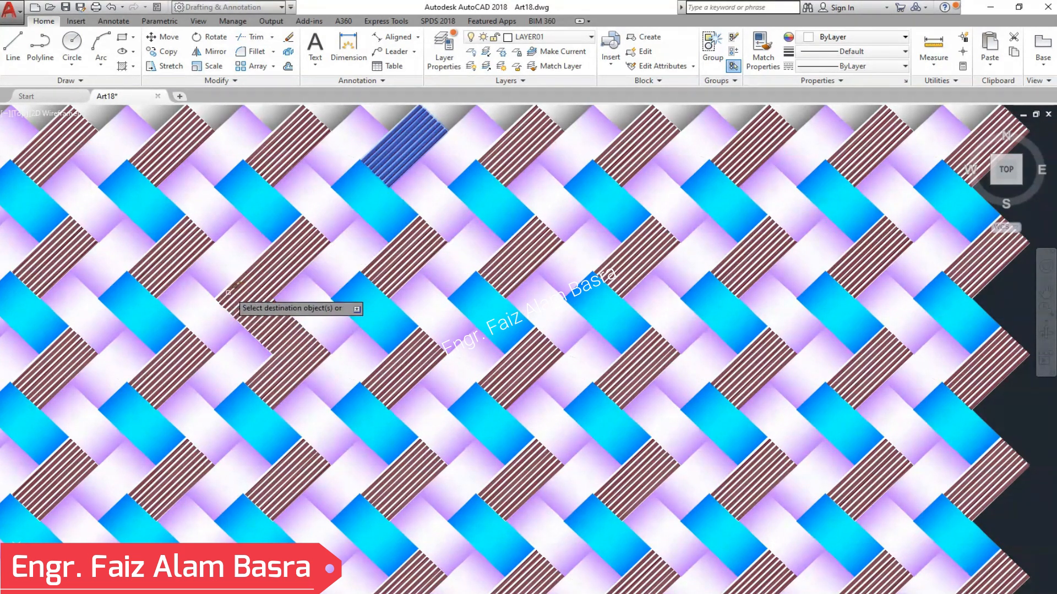
key("Escape")
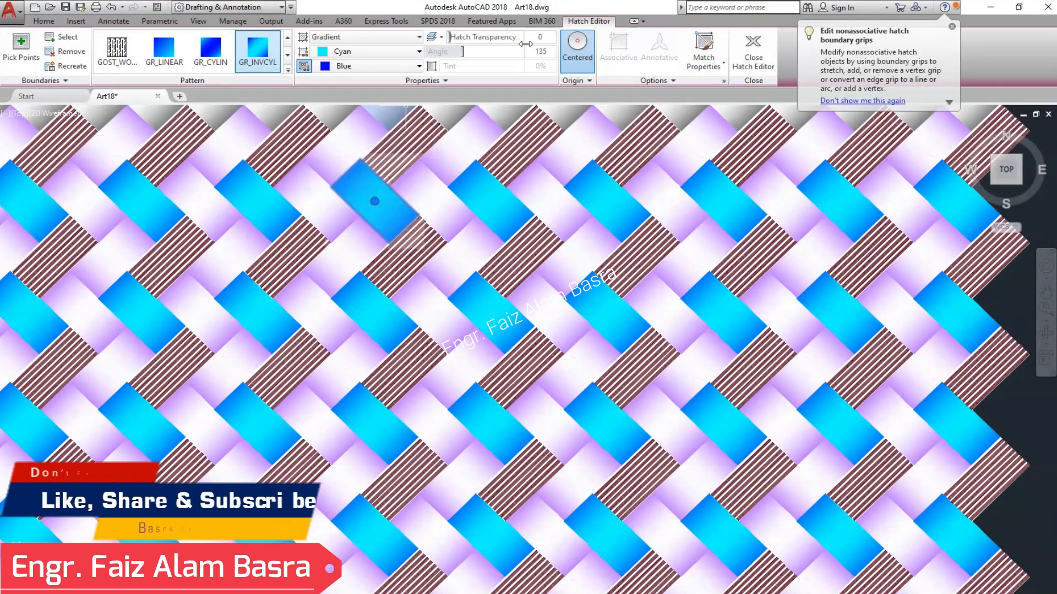
Match the striped hatch properties from the adjoining striped tile onto one opposite-slanting cyan tile in the panel's first coloured rows.
key("Escape")
left_click(762, 50)
left_click(405, 159)
left_click(367, 194)
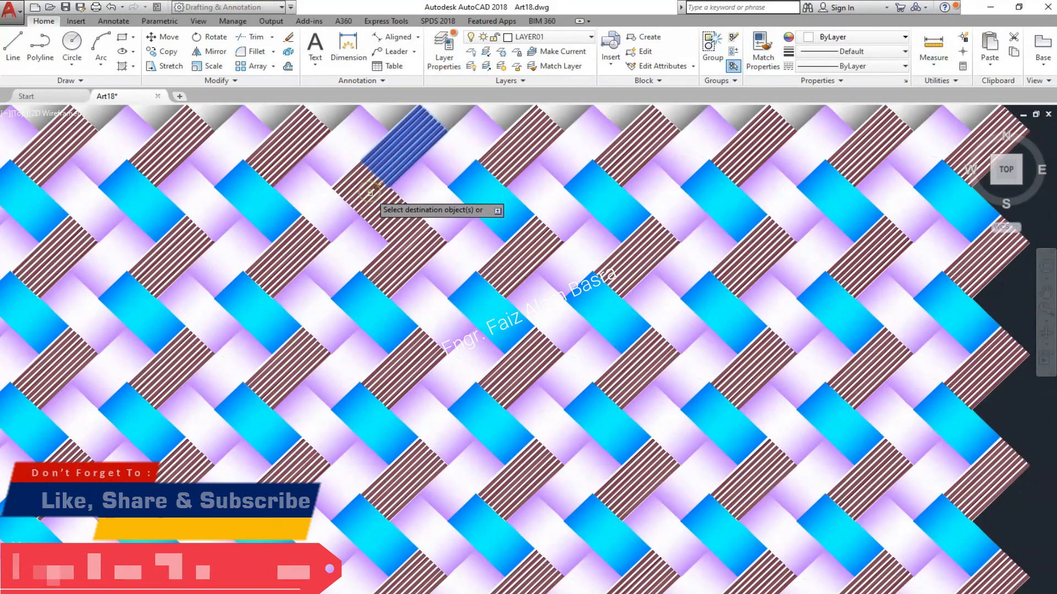
Try a hatch angle of 135 on the newly striped tile.
right_click(364, 194)
left_click(373, 202)
left_click(374, 201)
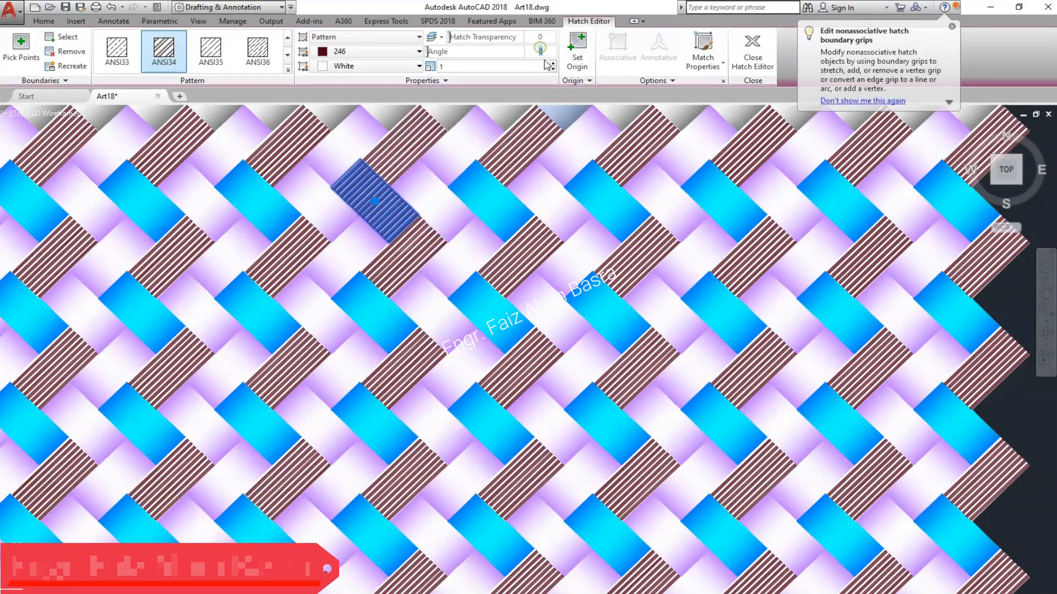
type("135")
key("Return")
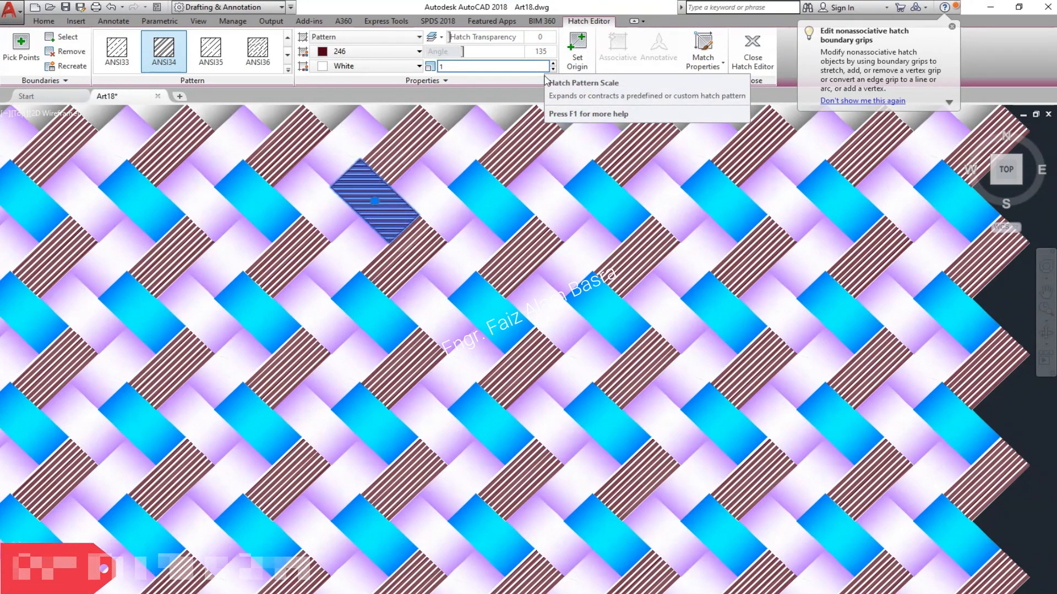
key("Escape")
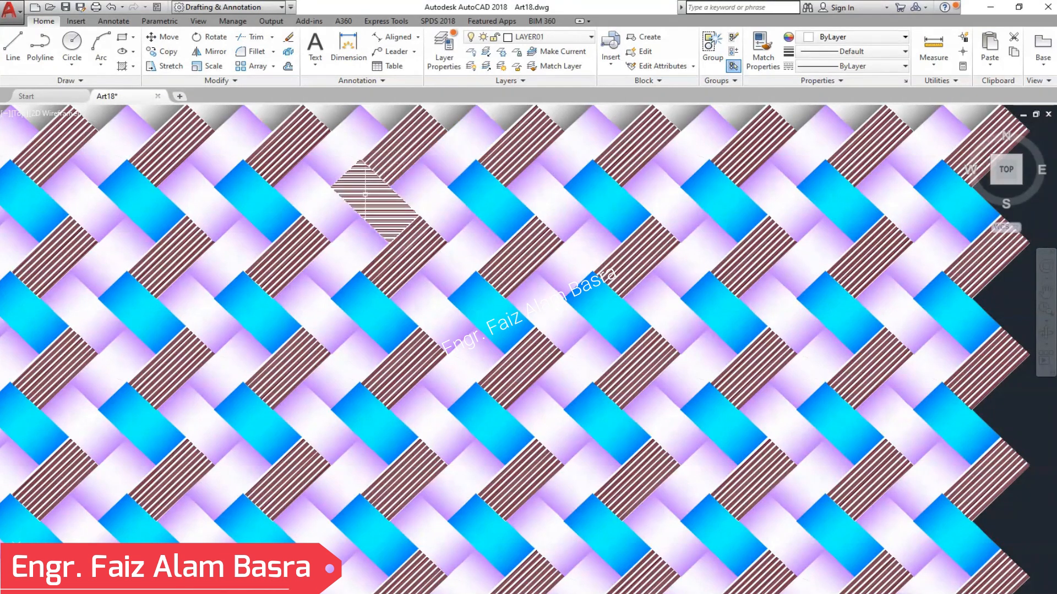
Adjust the same tile's hatch angle, trying 45 first, so its stripes run parallel to the tile's long edges.
left_click(392, 182)
left_click(541, 51)
type("45")
key("Return")
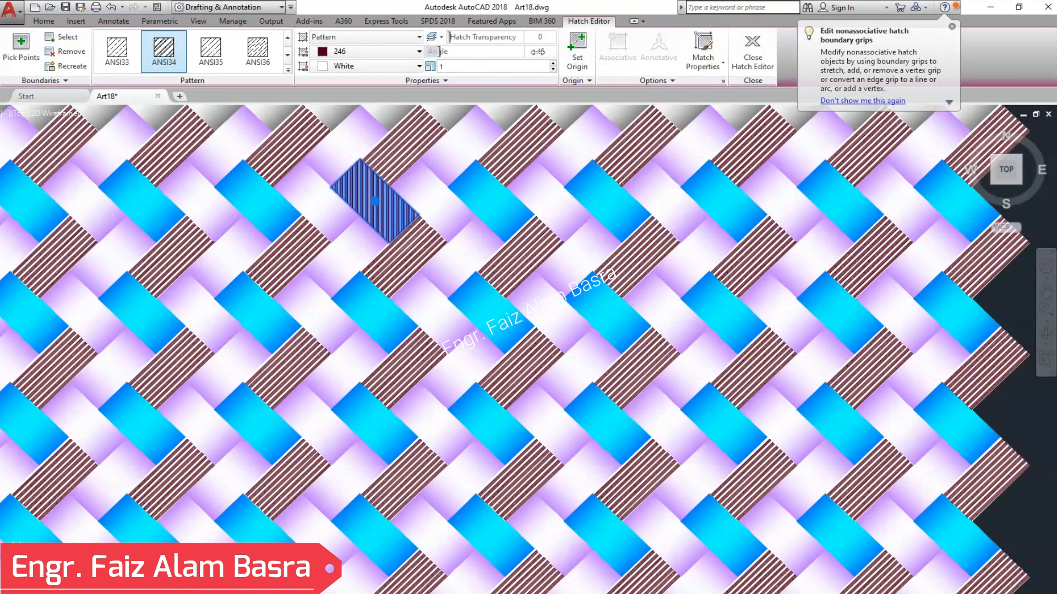
left_click(539, 51)
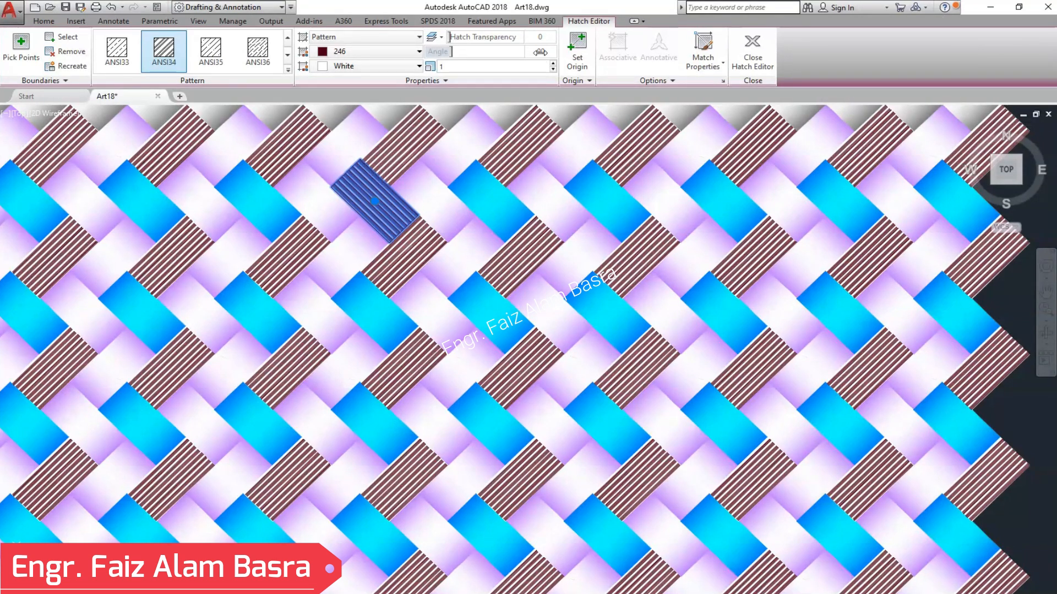
key("Escape")
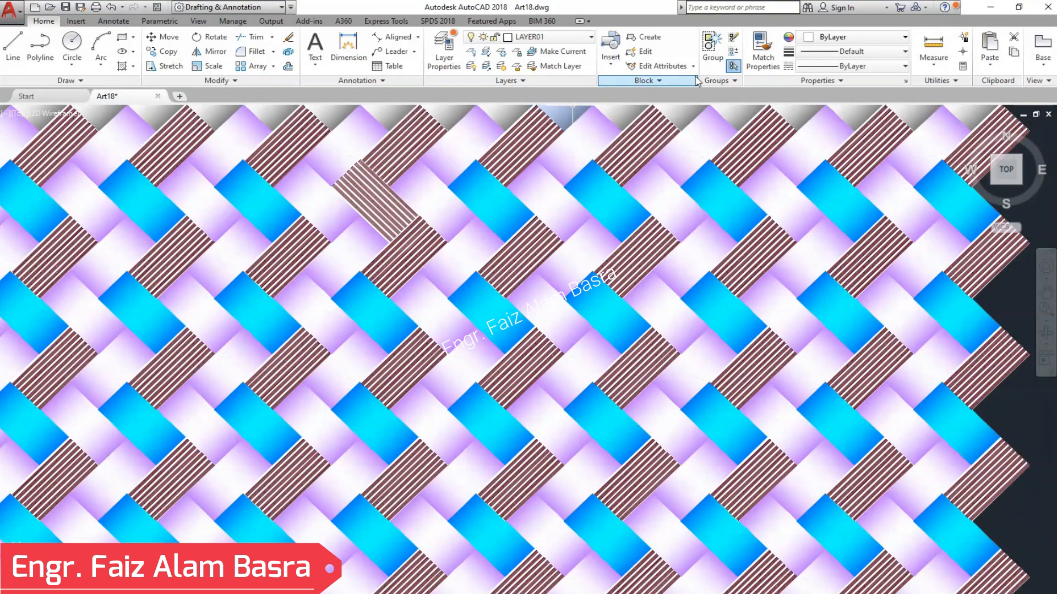
Match the re-angled striped hatch onto the neighbouring same-slanting cyan tiles in its row and across the row just below.
left_click(375, 197)
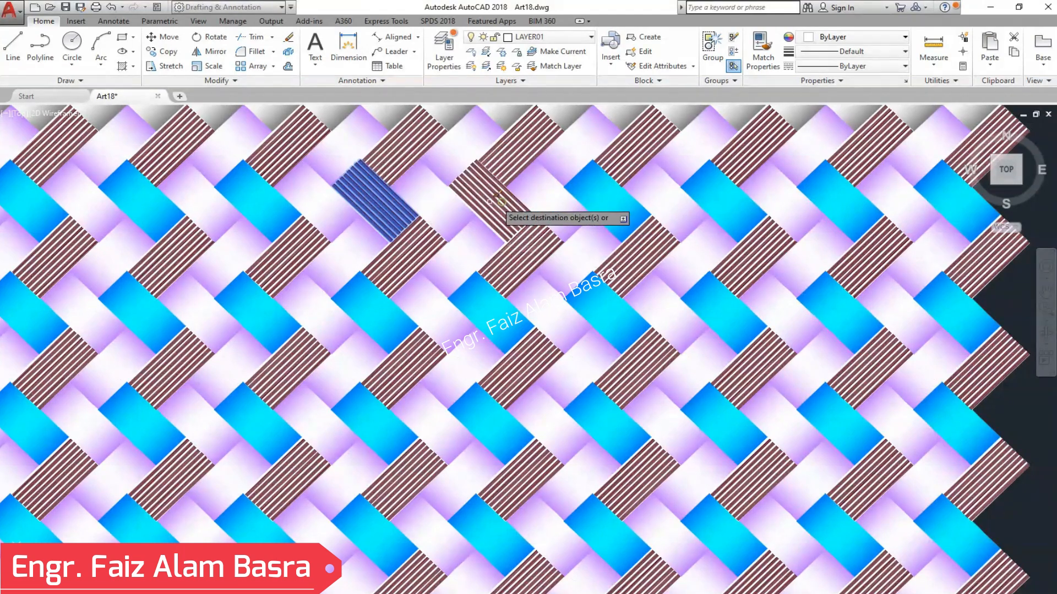
left_click(32, 202)
left_click(31, 333)
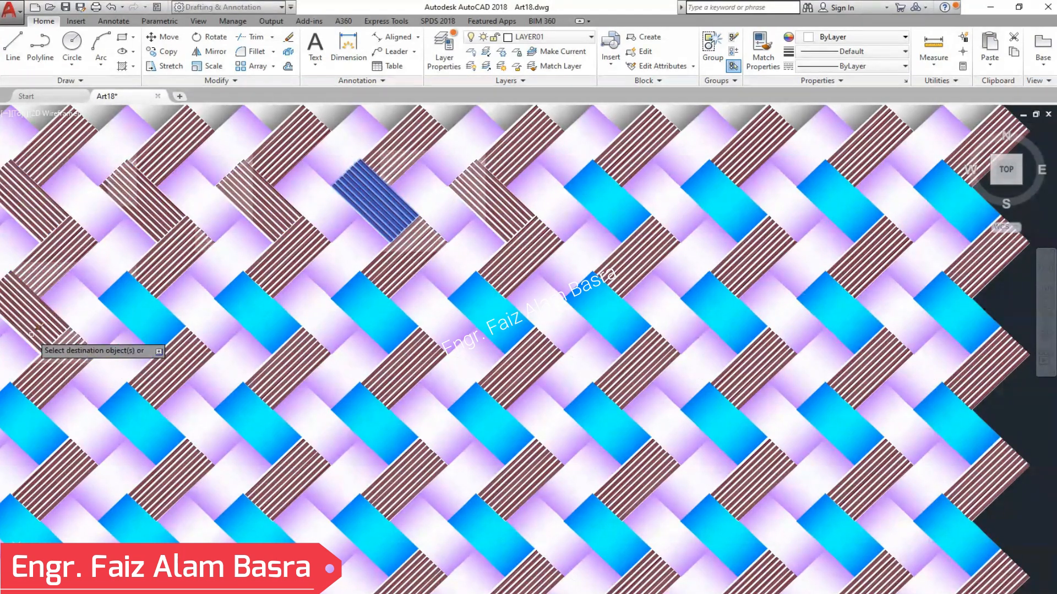
left_click(160, 324)
left_click(242, 313)
left_click(364, 309)
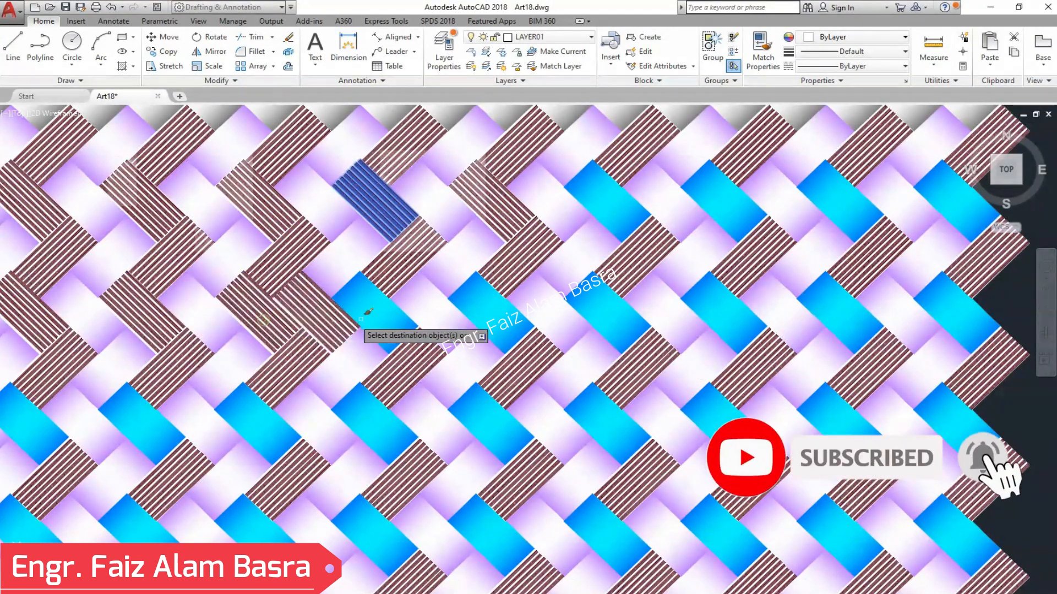
left_click(487, 316)
left_click(604, 310)
left_click(738, 311)
left_click(853, 311)
Match the re-angled hatch onto three more cyan tiles in the source tile's row and the outer cyan tiles of the two lowest visible rows.
left_click(842, 211)
left_click(729, 212)
left_click(600, 209)
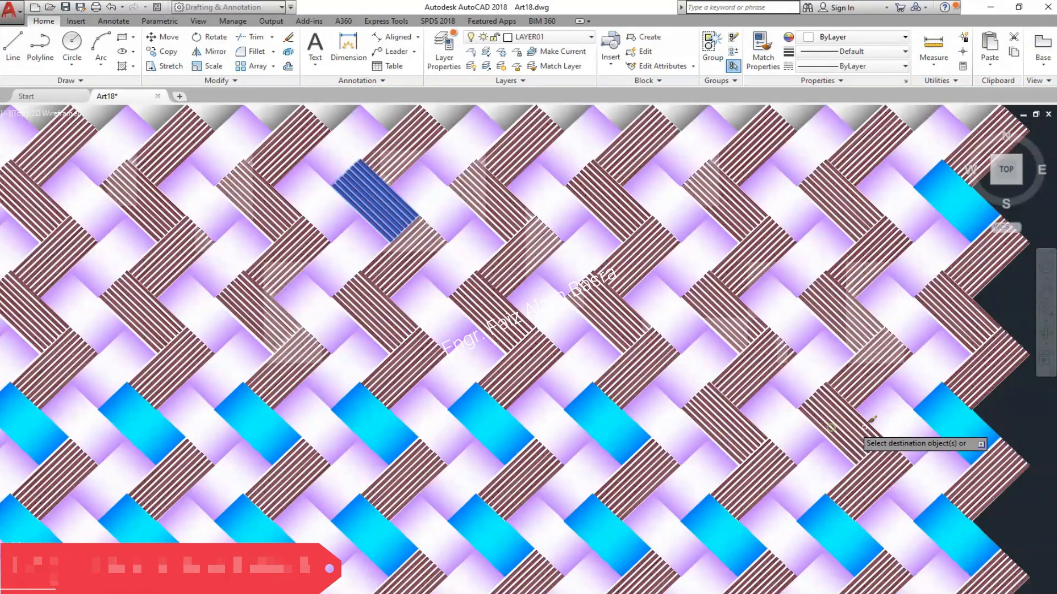
left_click(842, 534)
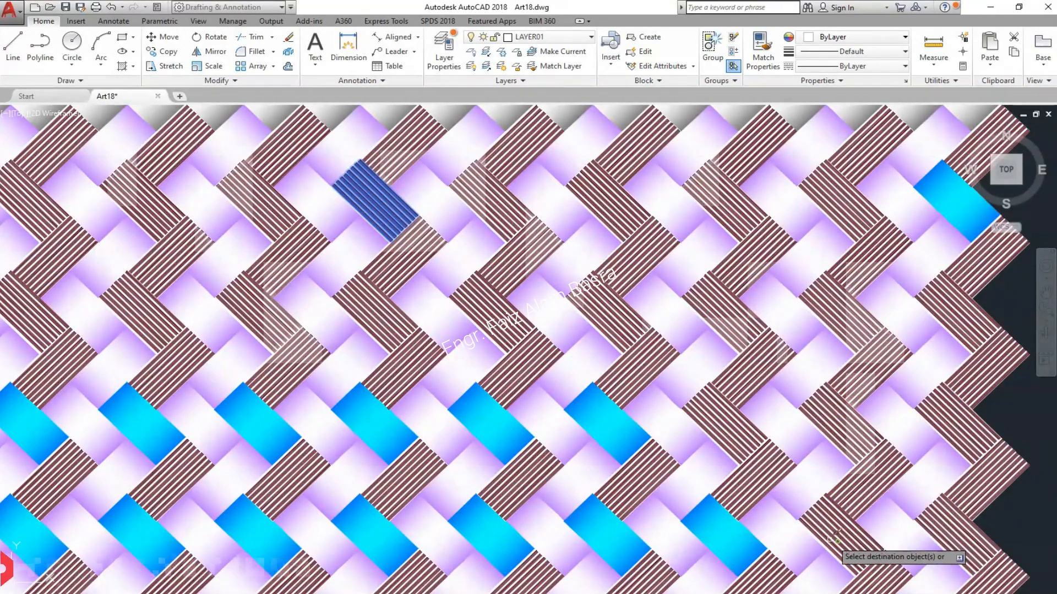
Match the re-angled striped hatch onto the remaining cyan tiles in the second-lowest cyan row.
left_click(608, 424)
left_click(490, 423)
left_click(388, 424)
left_click(262, 426)
left_click(140, 427)
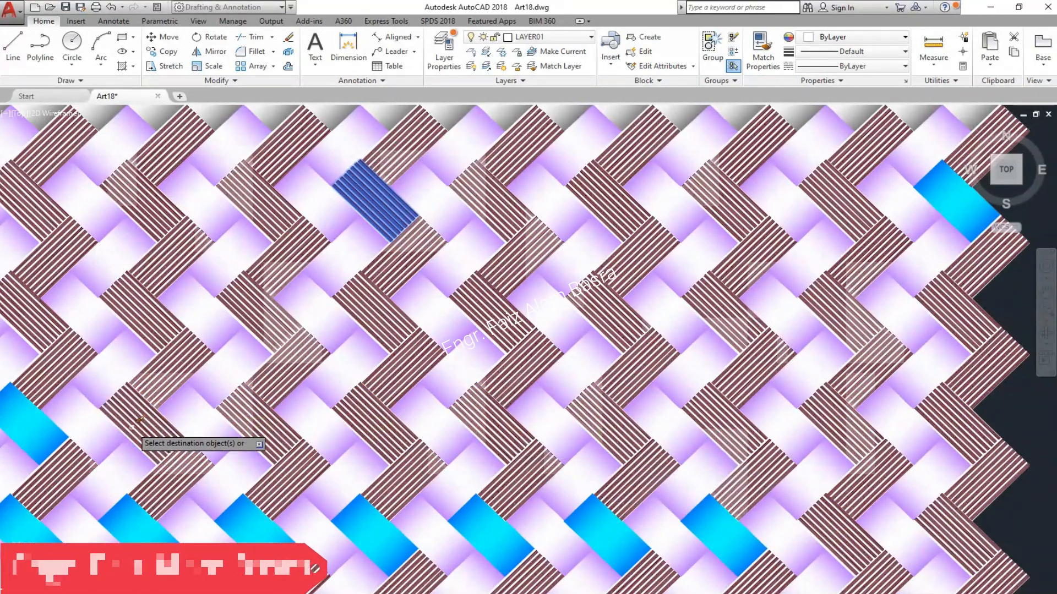
left_click(35, 426)
Match the re-angled striped hatch onto the remaining lowest-row cyan tiles and the last cyan tile at the panel's edge.
left_click(35, 523)
left_click(135, 523)
left_click(250, 526)
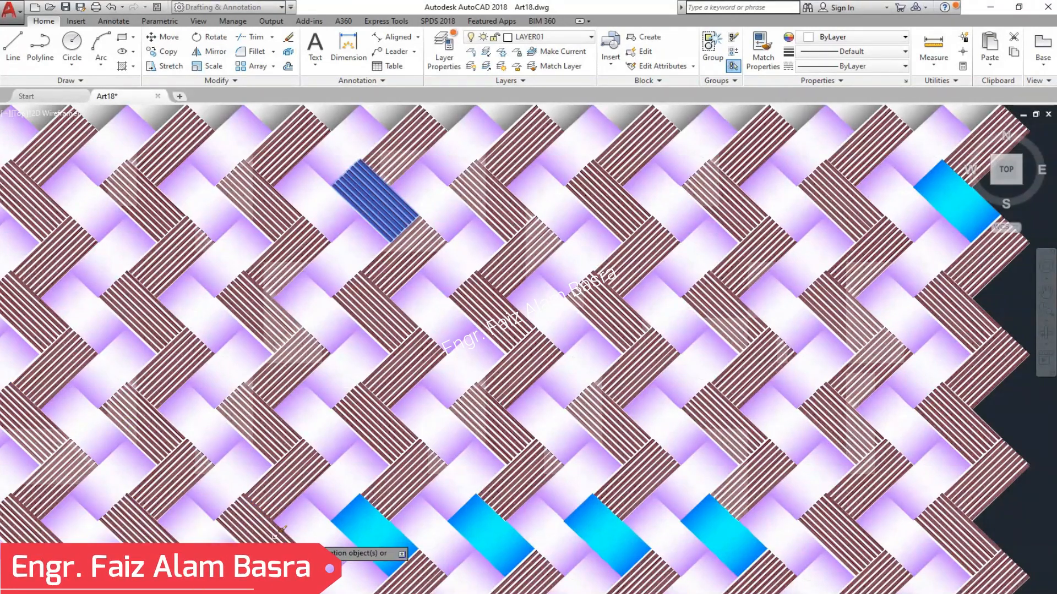
left_click(369, 528)
left_click(487, 528)
left_click(611, 530)
left_click(715, 529)
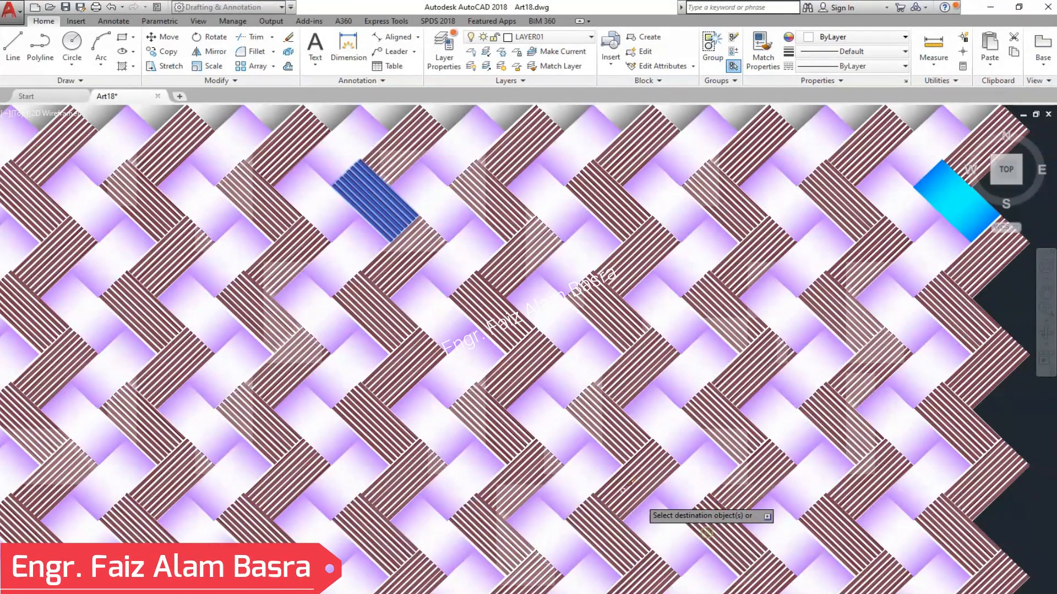
left_click(950, 208)
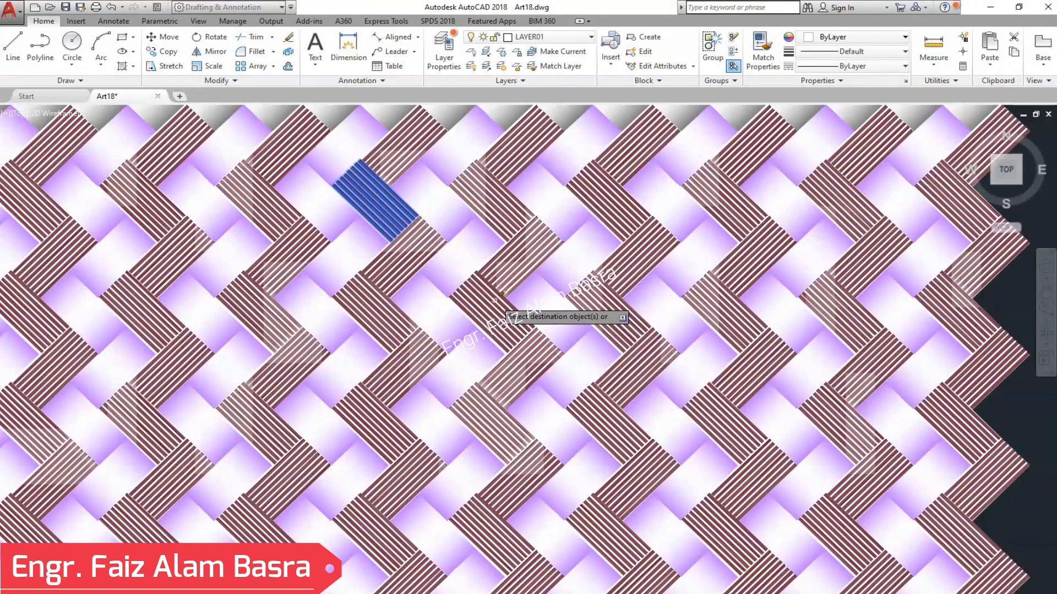
key("Escape")
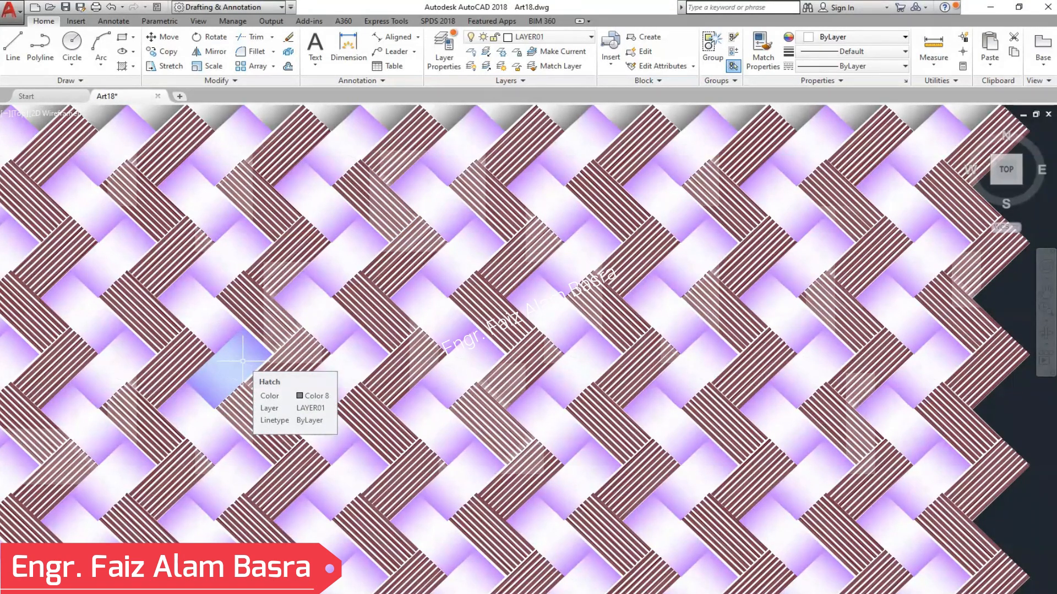
Match the re-angled striped hatch onto the lavender tiles that slant the same way in all visible rows.
left_click(763, 46)
left_click(220, 175)
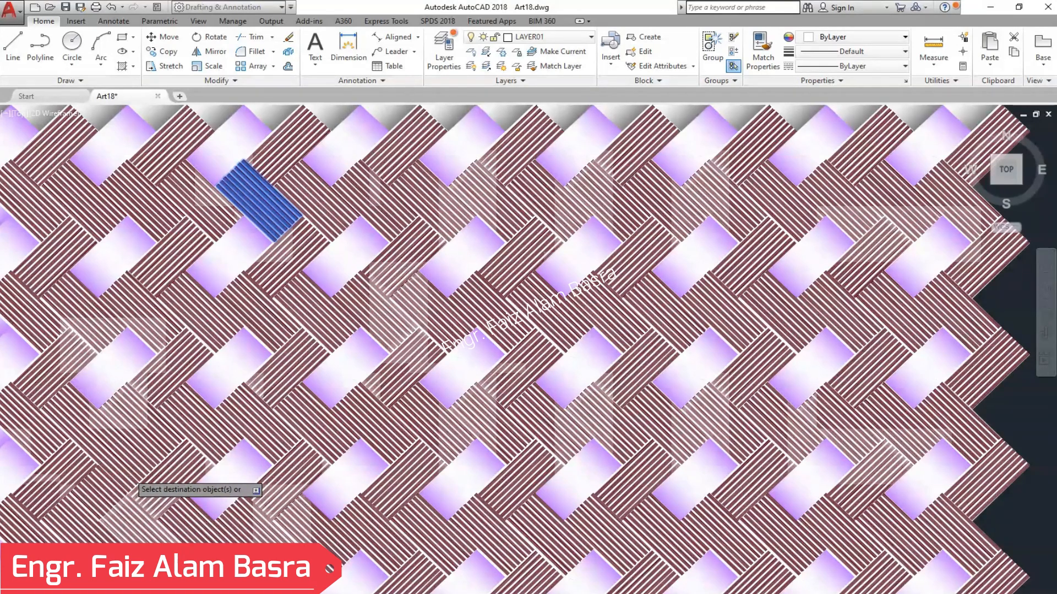
key("Escape")
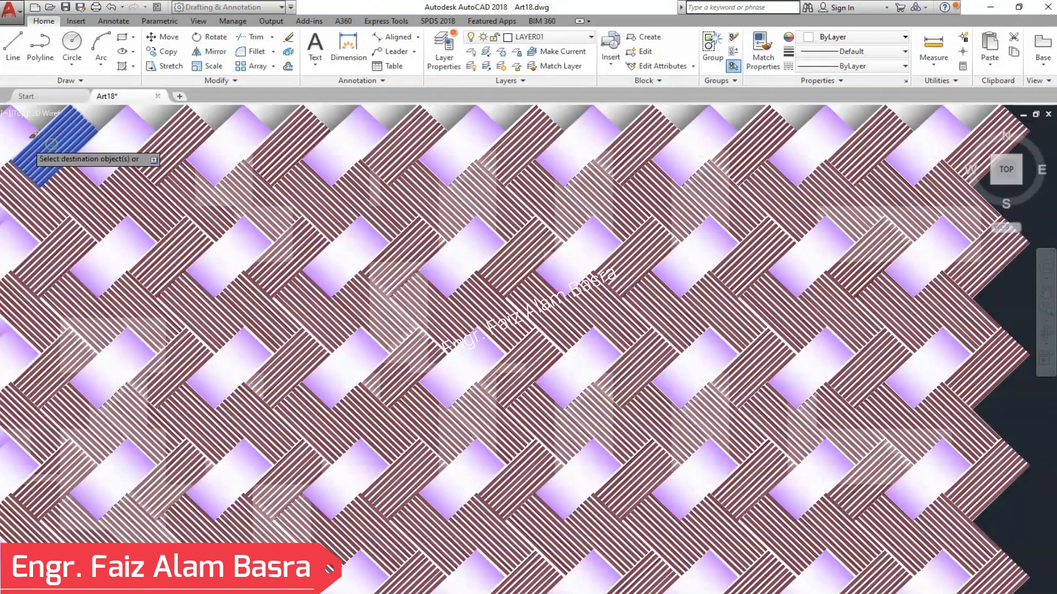
Using the first row's opposite-slanting striped tile as source, match its hatch onto the lavender tiles across that row.
left_click(105, 148)
left_click(235, 143)
left_click(358, 139)
left_click(481, 138)
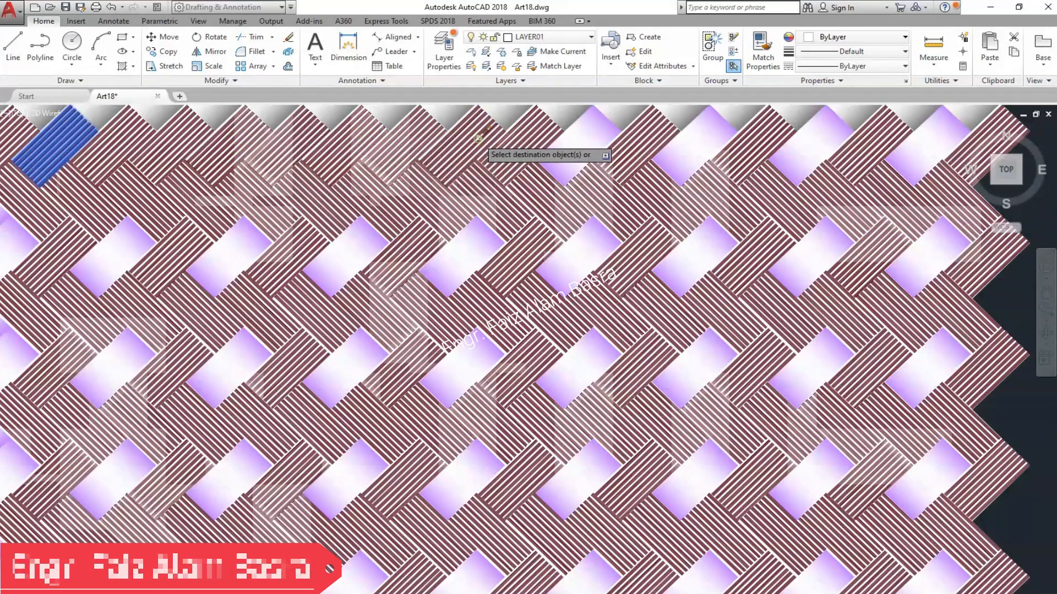
left_click(710, 138)
left_click(814, 138)
left_click(925, 138)
Match the same striped hatch onto the lavender tiles across the second row of that slant.
left_click(942, 252)
left_click(823, 256)
left_click(707, 250)
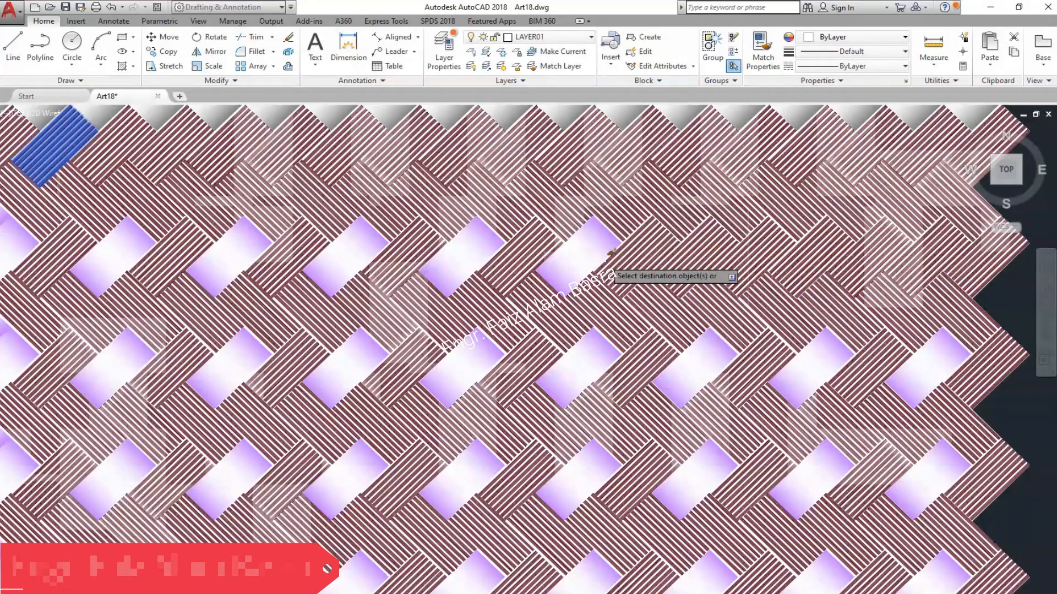
left_click(587, 256)
left_click(467, 250)
left_click(352, 251)
left_click(237, 252)
left_click(121, 253)
left_click(21, 243)
Match the same striped hatch onto the lavender tiles across the third row of that slant.
left_click(17, 352)
left_click(118, 364)
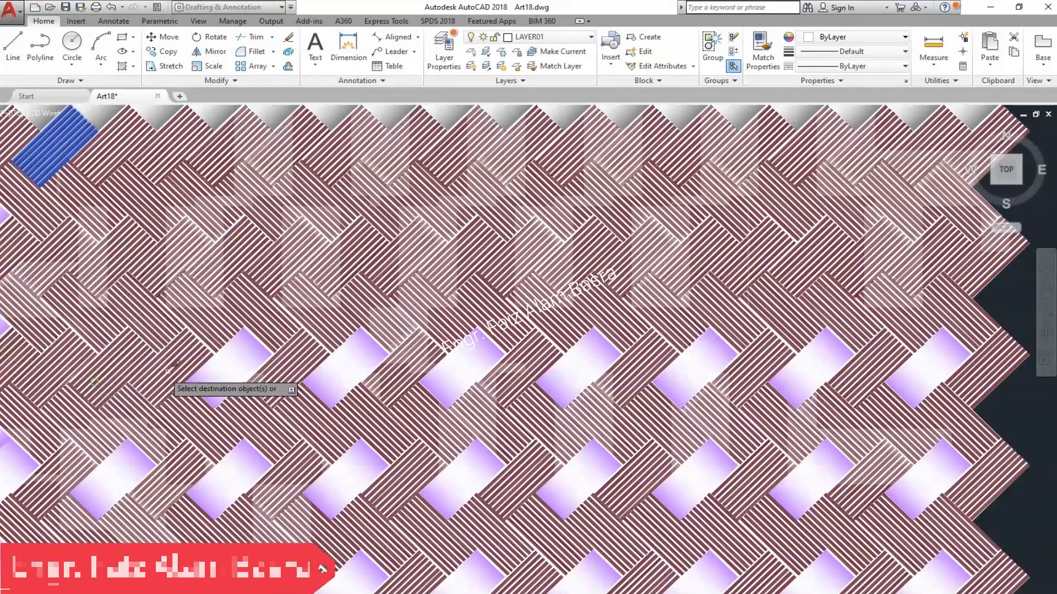
left_click(234, 366)
left_click(337, 368)
left_click(468, 363)
left_click(582, 364)
left_click(697, 363)
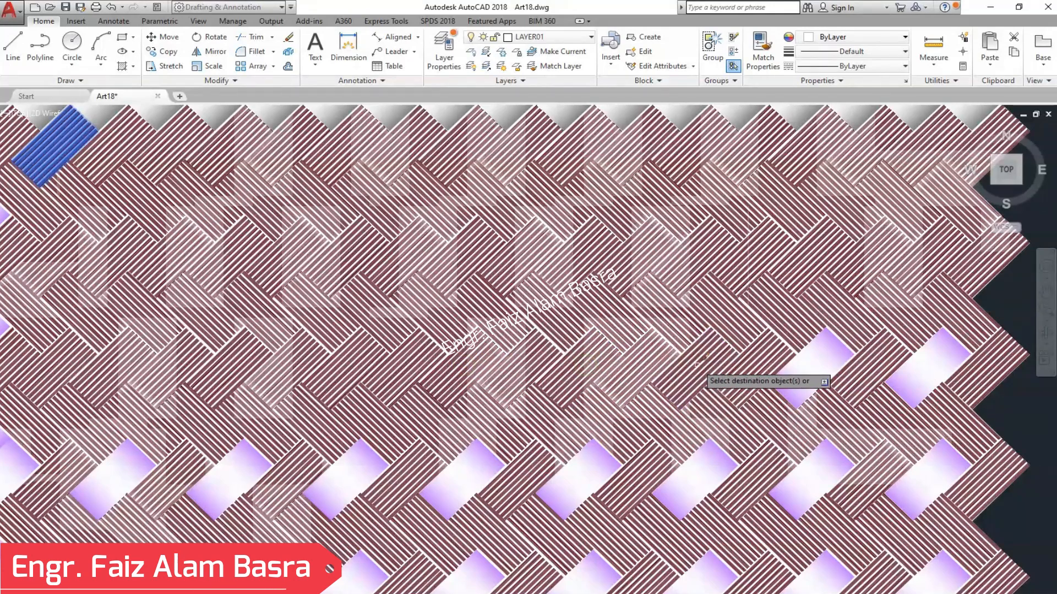
left_click(808, 360)
left_click(923, 359)
Match the same striped hatch onto the lavender tiles across the fourth row of that slant.
left_click(920, 478)
left_click(809, 478)
left_click(697, 478)
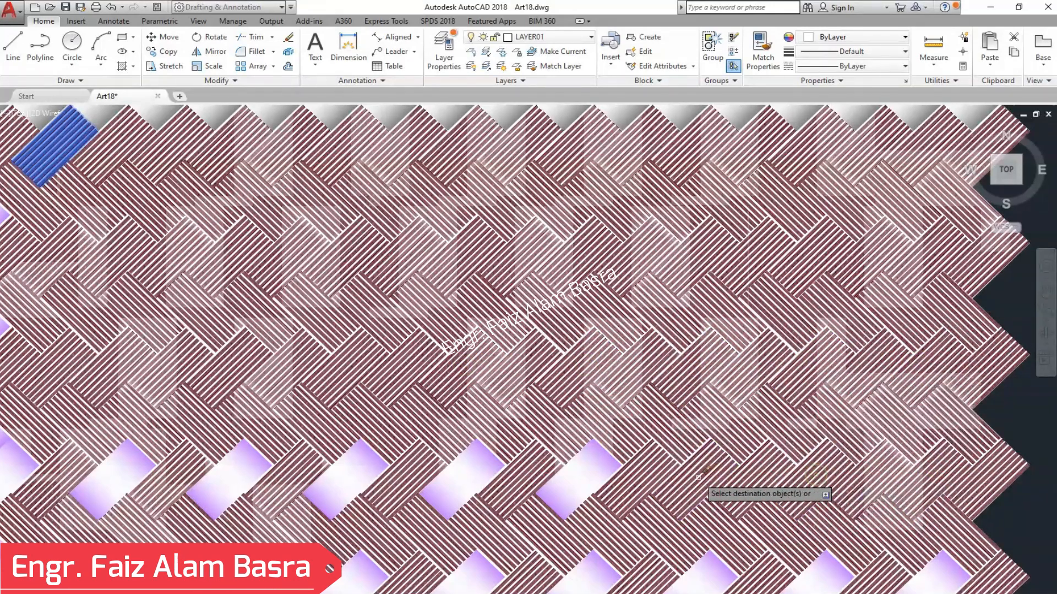
left_click(585, 479)
left_click(467, 477)
left_click(352, 478)
left_click(237, 478)
left_click(121, 476)
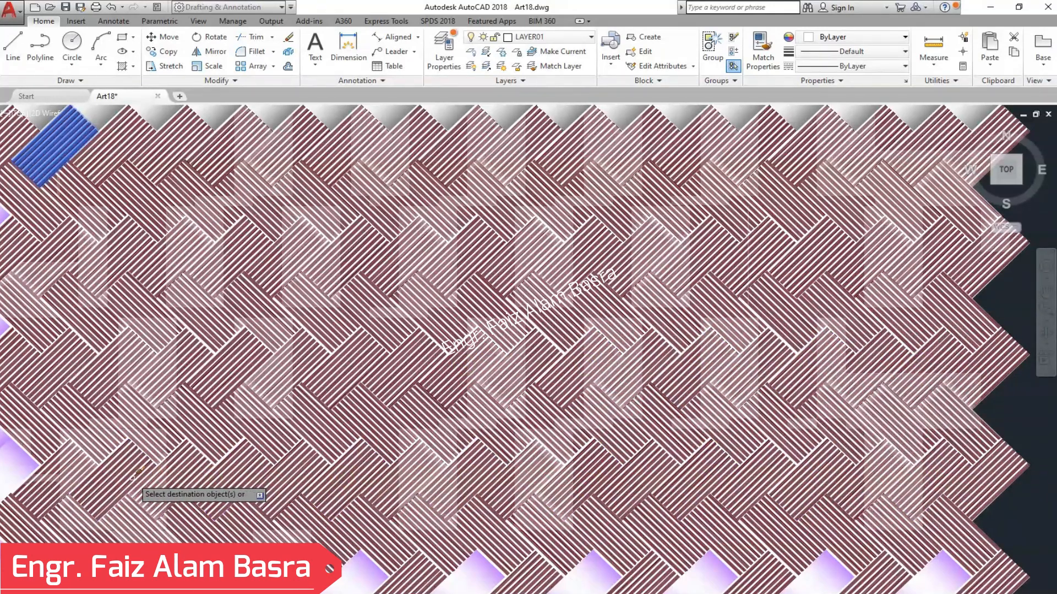
left_click(25, 467)
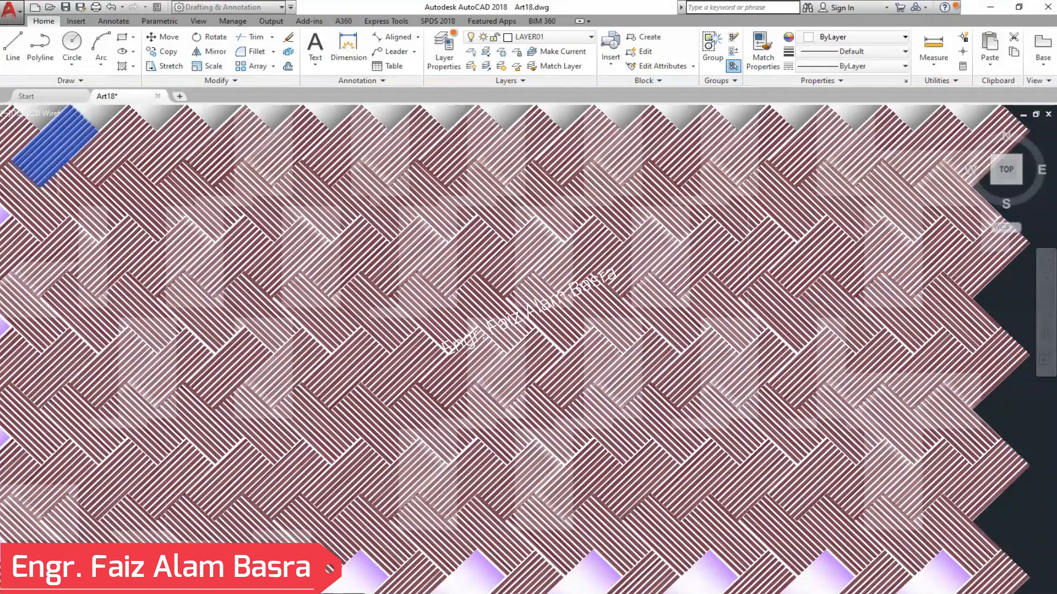
Match the same striped hatch onto the lavender tiles in the fifth row of that slant.
left_click(455, 577)
left_click(575, 577)
left_click(691, 577)
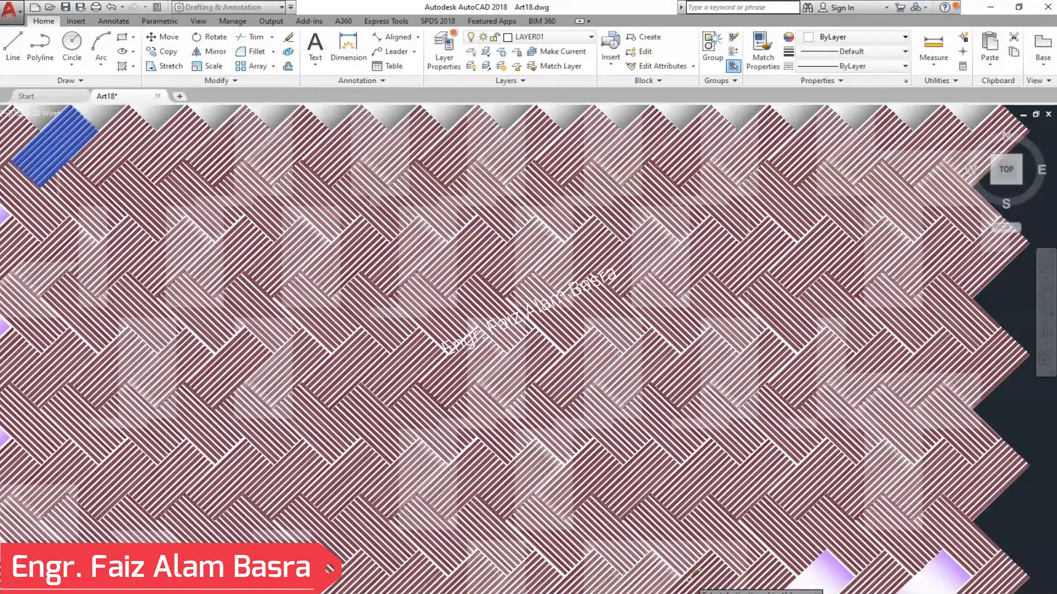
left_click(936, 575)
Examine the striped weave up close and as a whole panel, along with the neighbouring lavender panel.
scroll(791, 499, "down", 3)
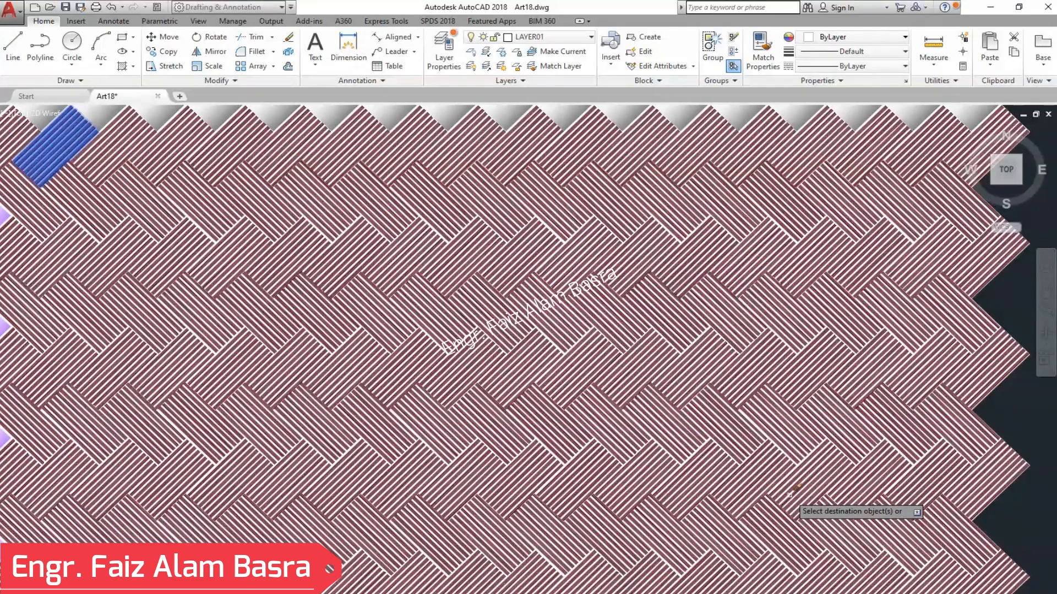
scroll(599, 494, "up", 5)
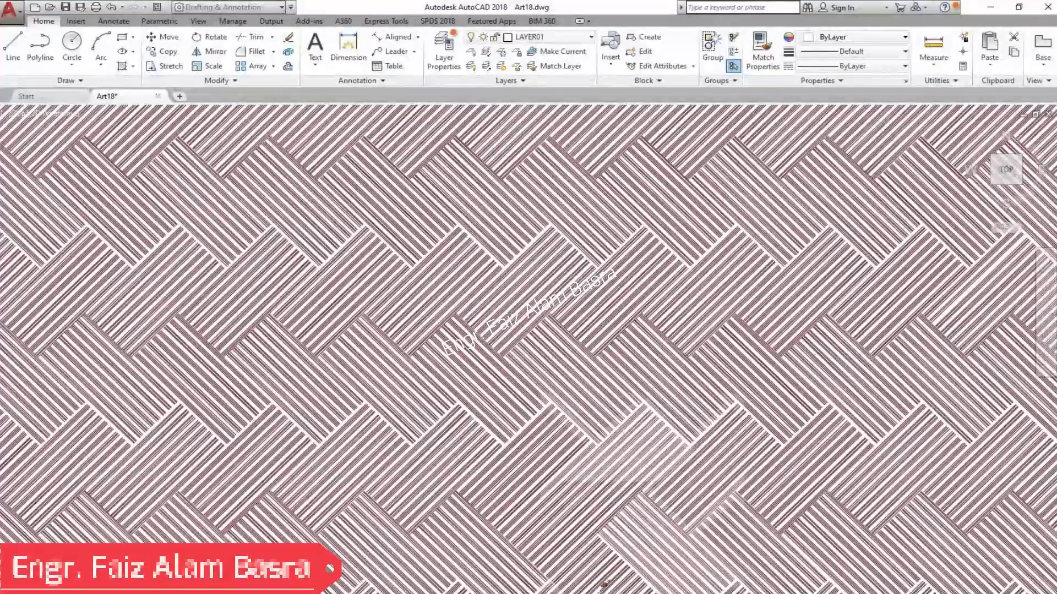
scroll(425, 354, "down", 4)
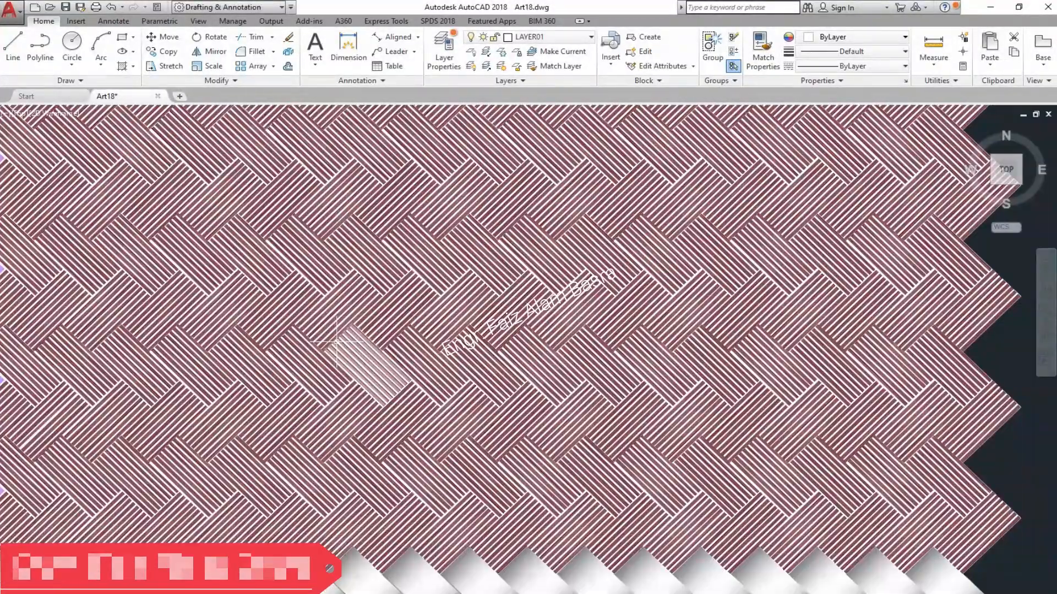
scroll(382, 230, "up", 2)
scroll(381, 230, "down", 2)
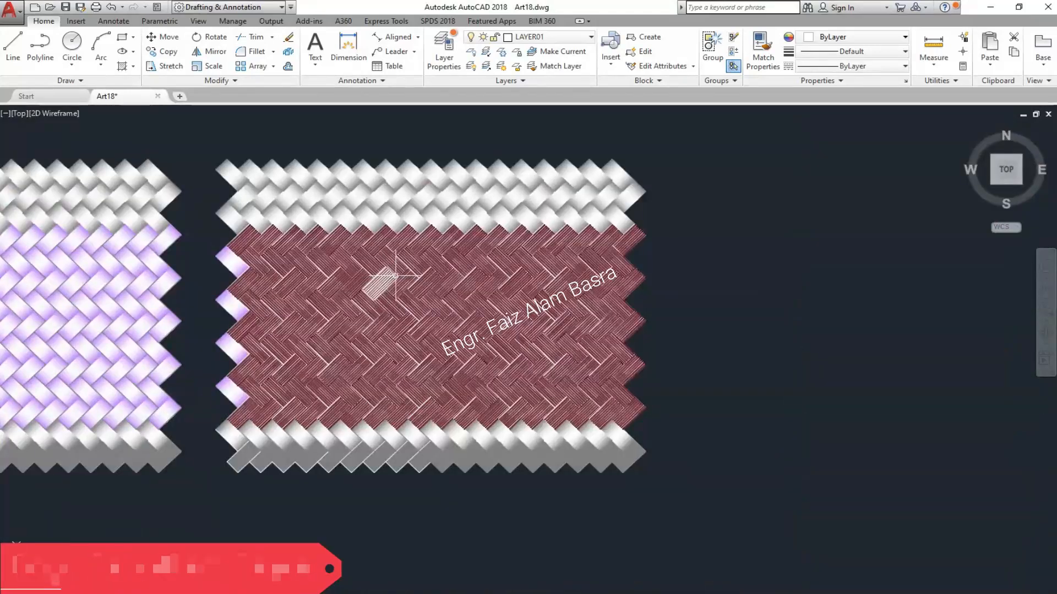
scroll(523, 300, "down", 2)
scroll(72, 310, "up", 6)
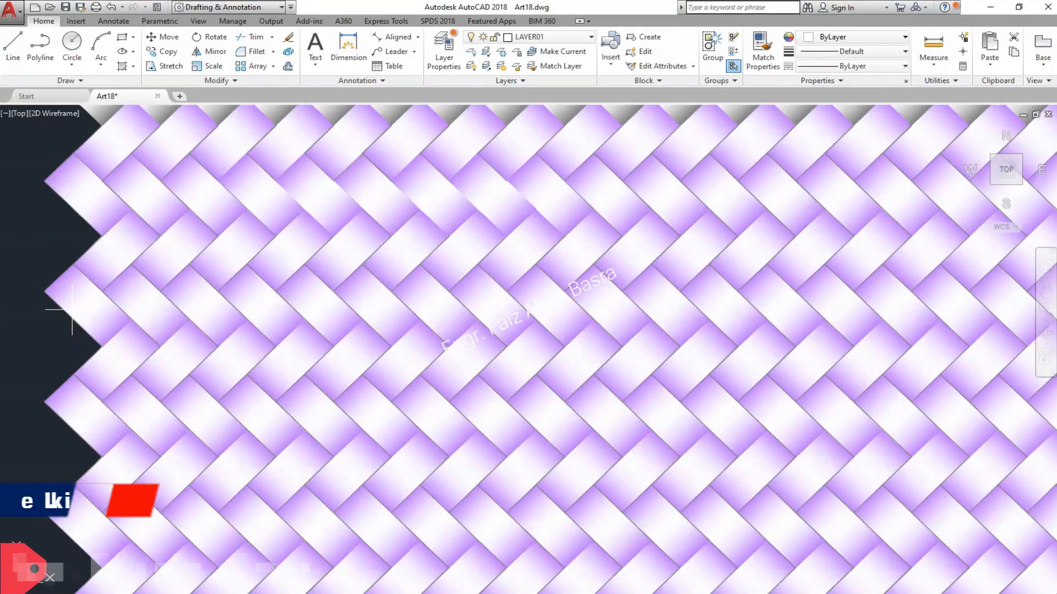
scroll(6, 320, "down", 5)
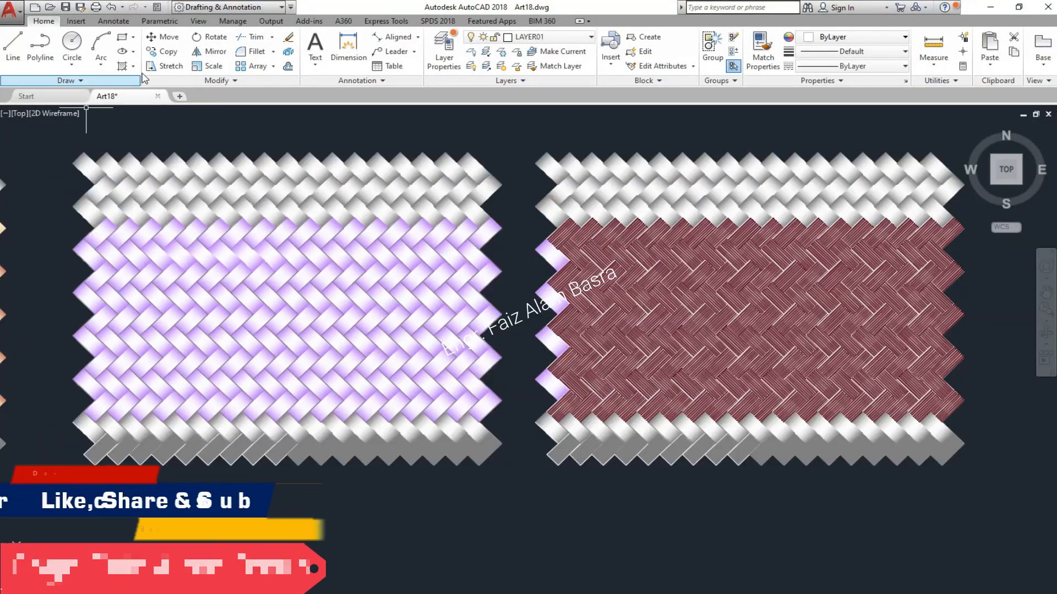
Copy the lavender panel straight down about 11'-9", placing the copy directly below the original.
left_click(551, 496)
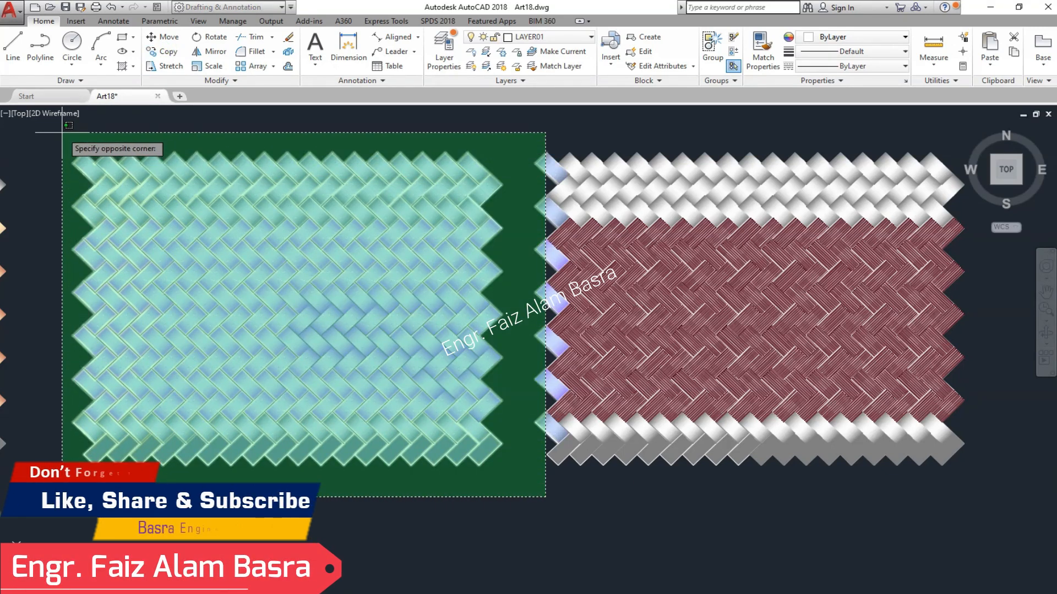
left_click(59, 133)
key("Return")
left_click(516, 292)
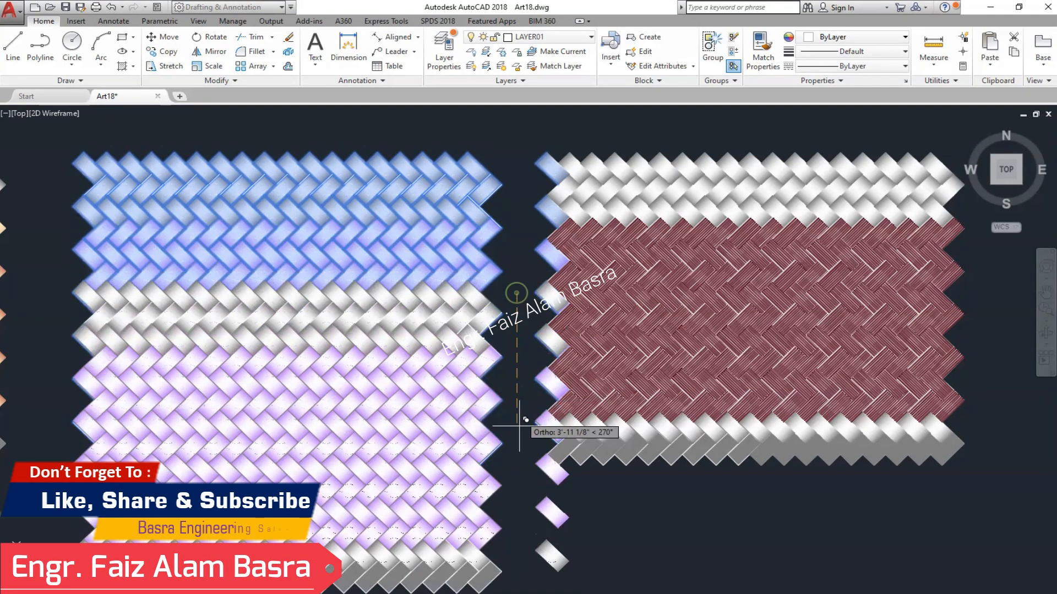
scroll(476, 352, "down", 4)
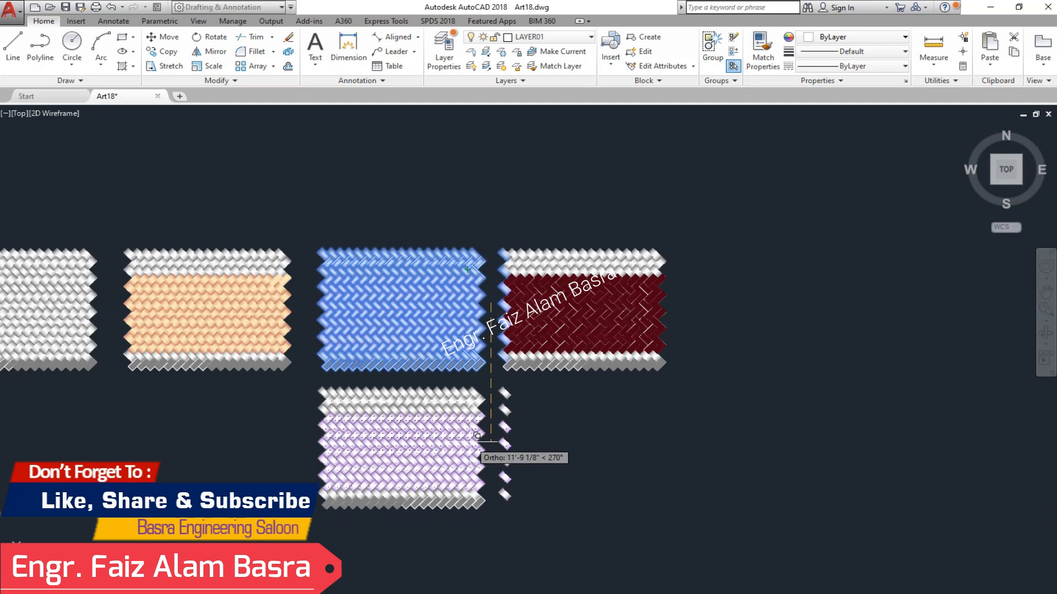
left_click(478, 431)
Set the hatch of one down-slanting lavender tile in the copied panel to a gradient of 255,255,255 and color 246.
scroll(356, 498, "up", 4)
scroll(522, 405, "up", 5)
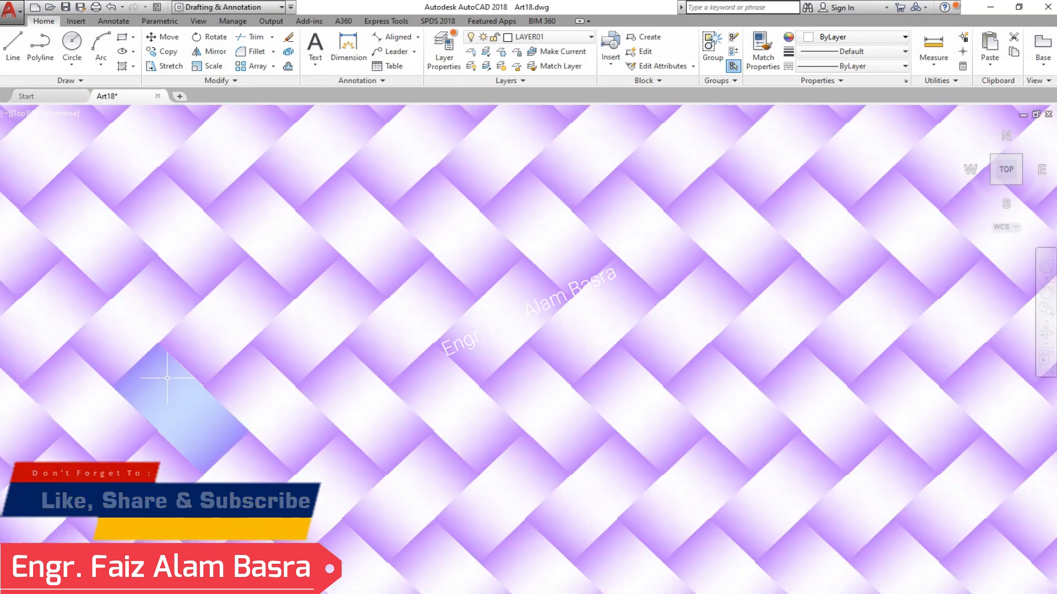
left_click(271, 232)
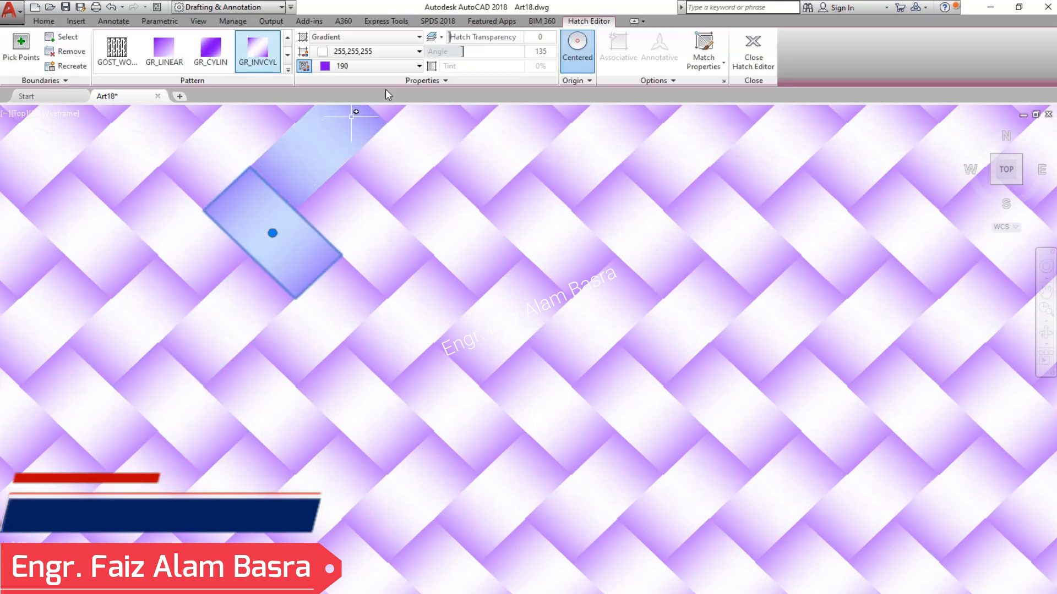
left_click(410, 67)
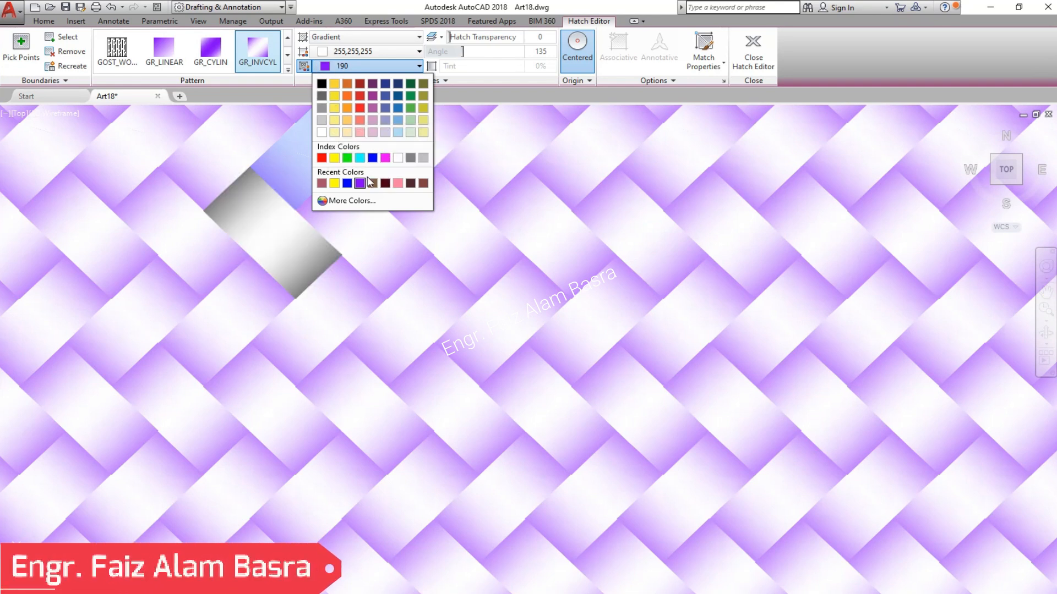
left_click(385, 184)
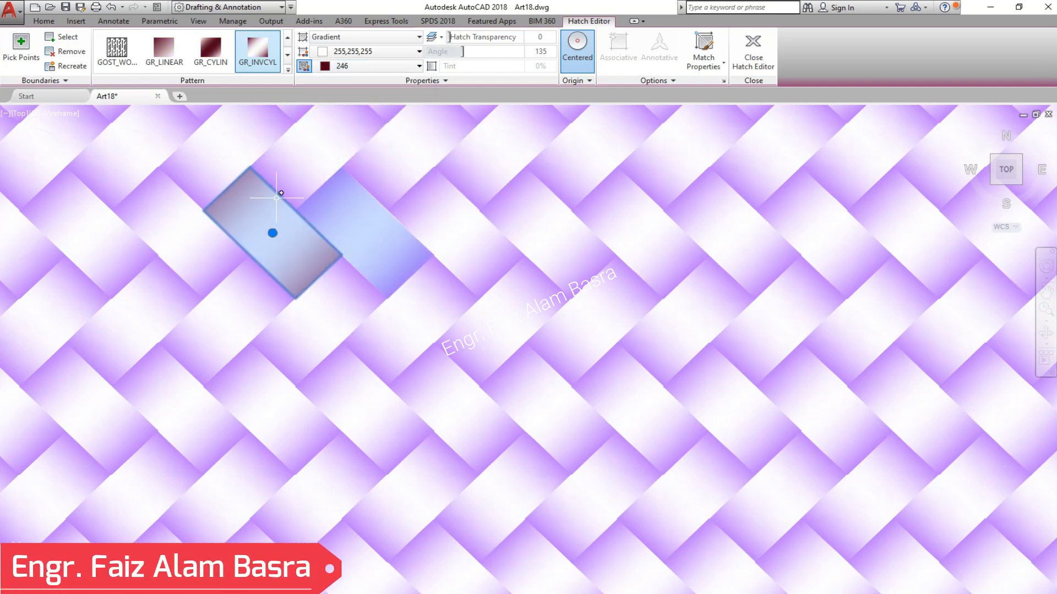
key("Escape")
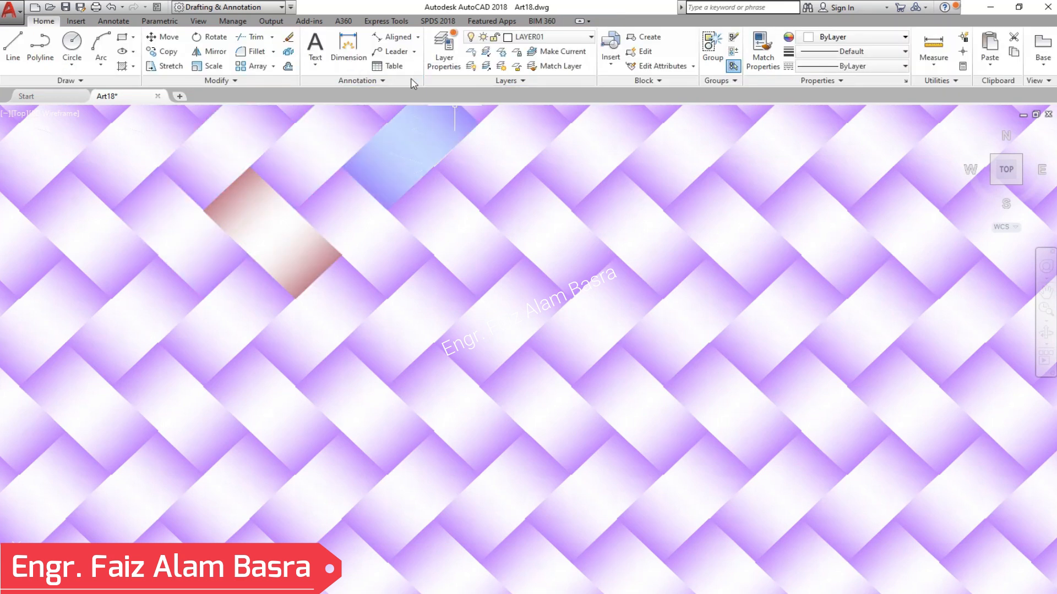
left_click(272, 202)
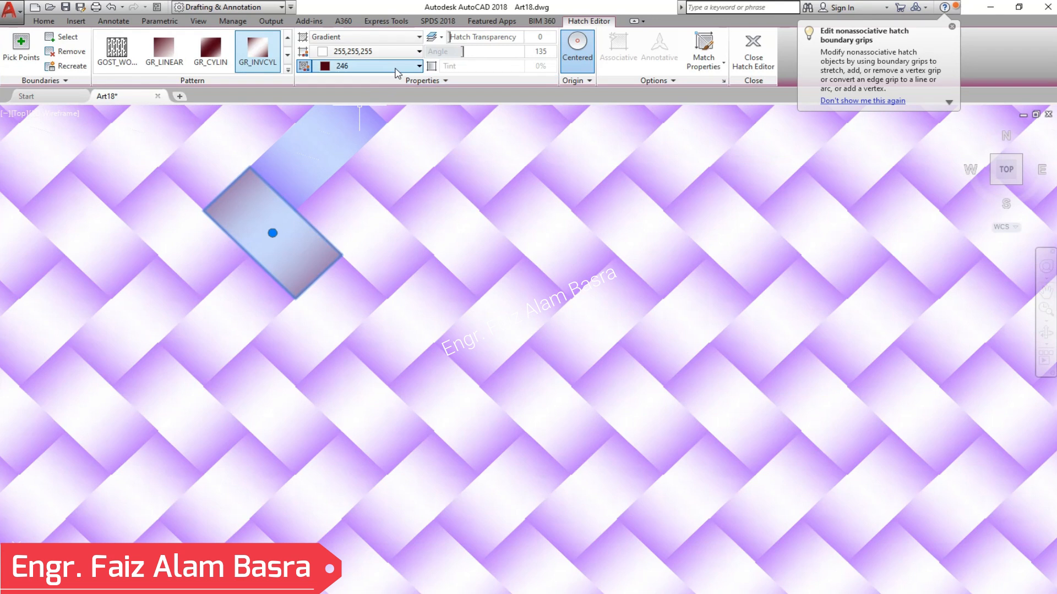
left_click(418, 51)
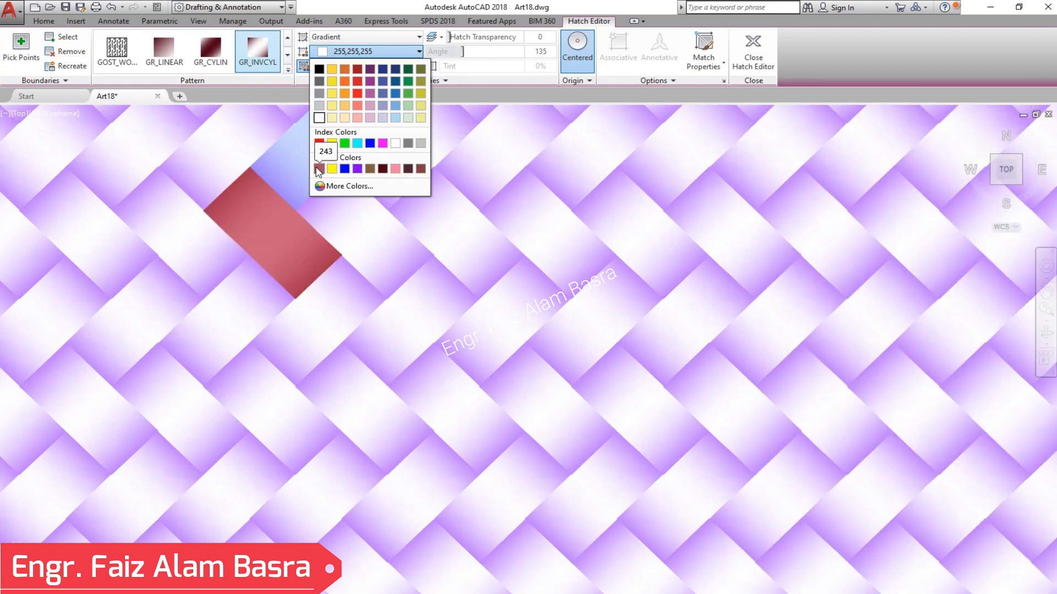
left_click(319, 118)
key("Escape")
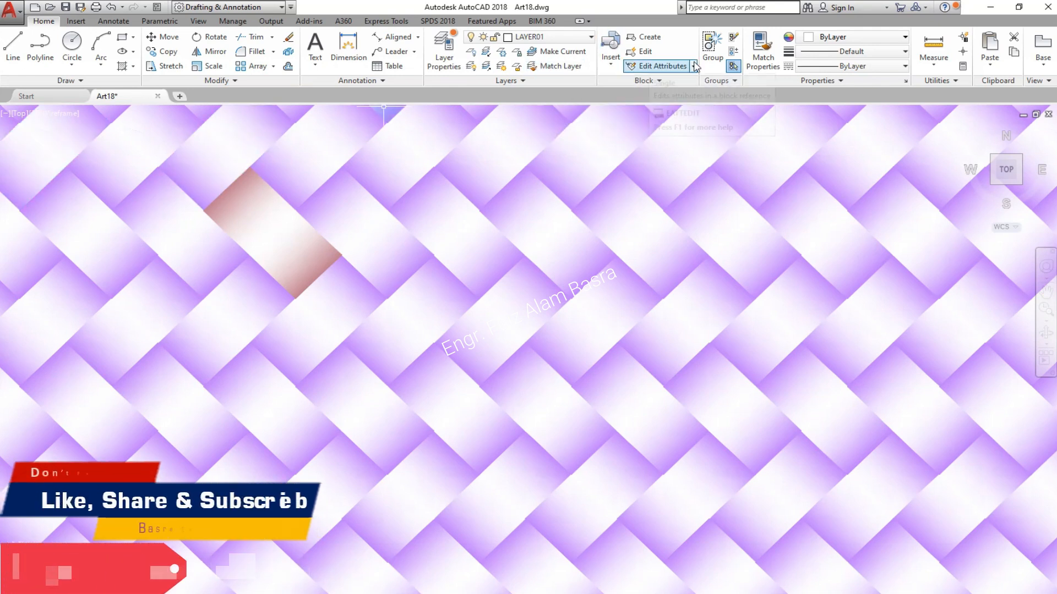
Match the maroon-and-white gradient from that tile onto individual same-slant lavender tiles in its own row and the rows below.
left_click(762, 47)
left_click(270, 231)
left_click(123, 226)
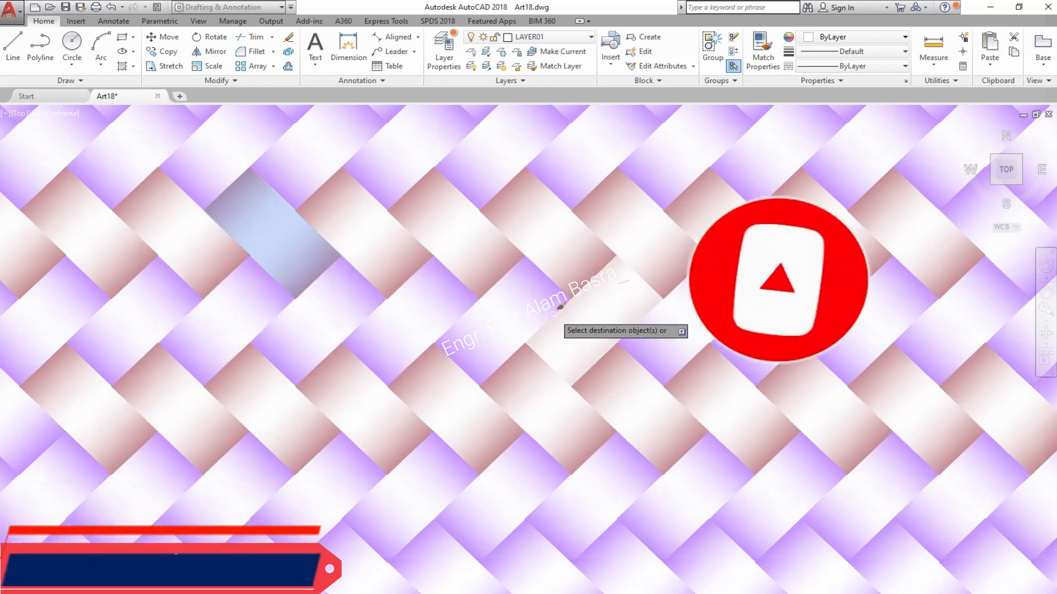
scroll(560, 306, "down", 2)
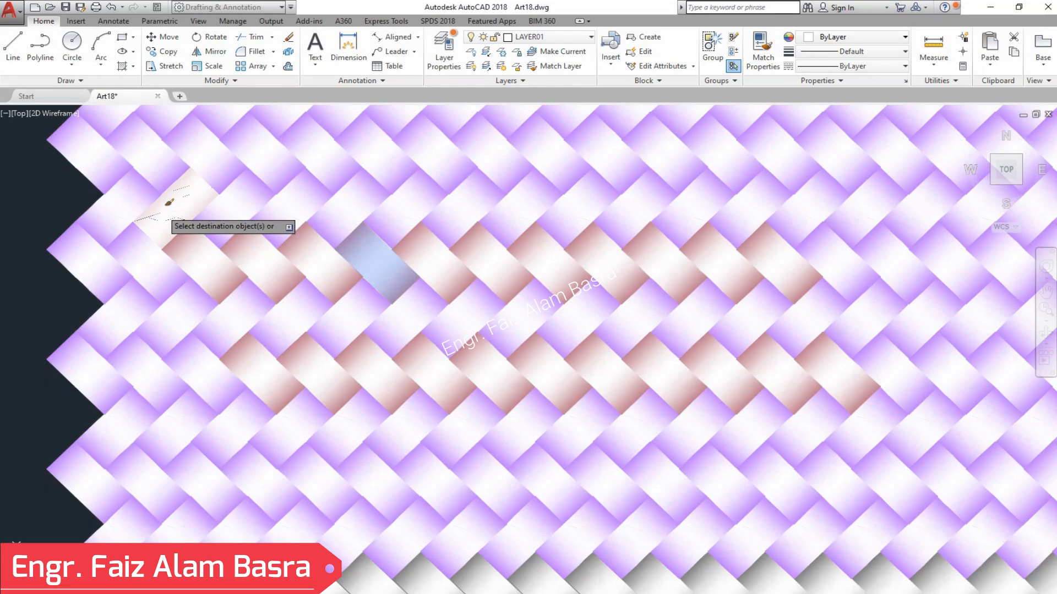
scroll(6, 211, "down", 2)
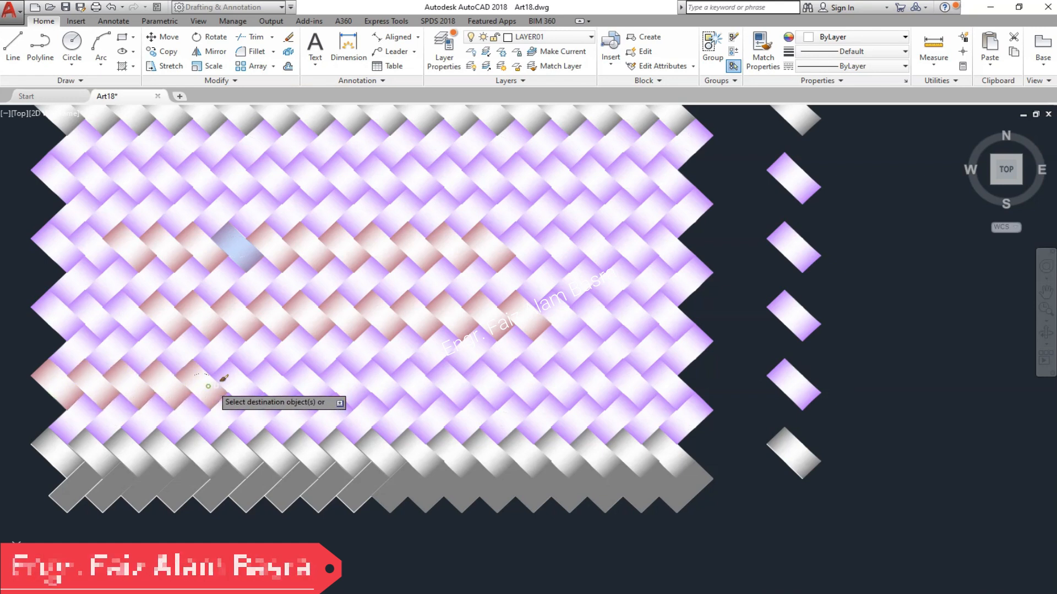
Match the same gradient across all five down-slanting rows, from the highest lavender one to the grey-and-white one at the base.
left_click(16, 351)
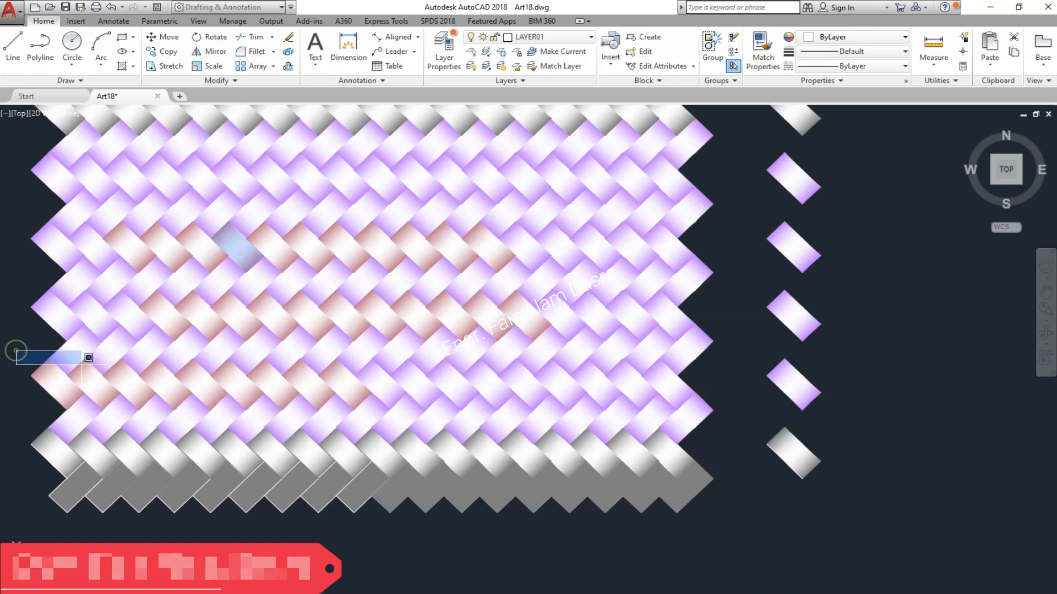
left_click(706, 418)
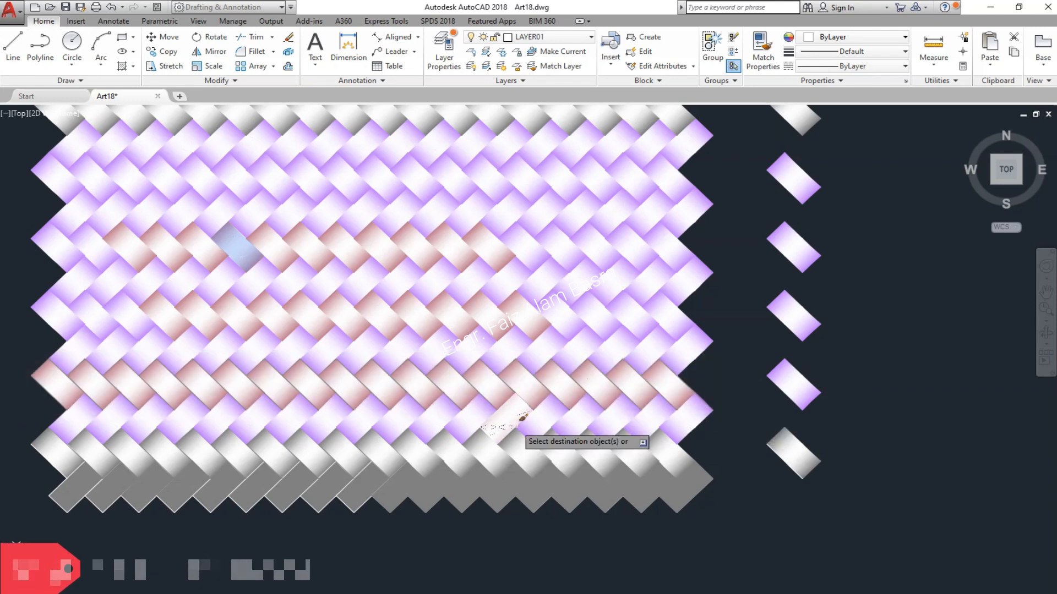
left_click(33, 204)
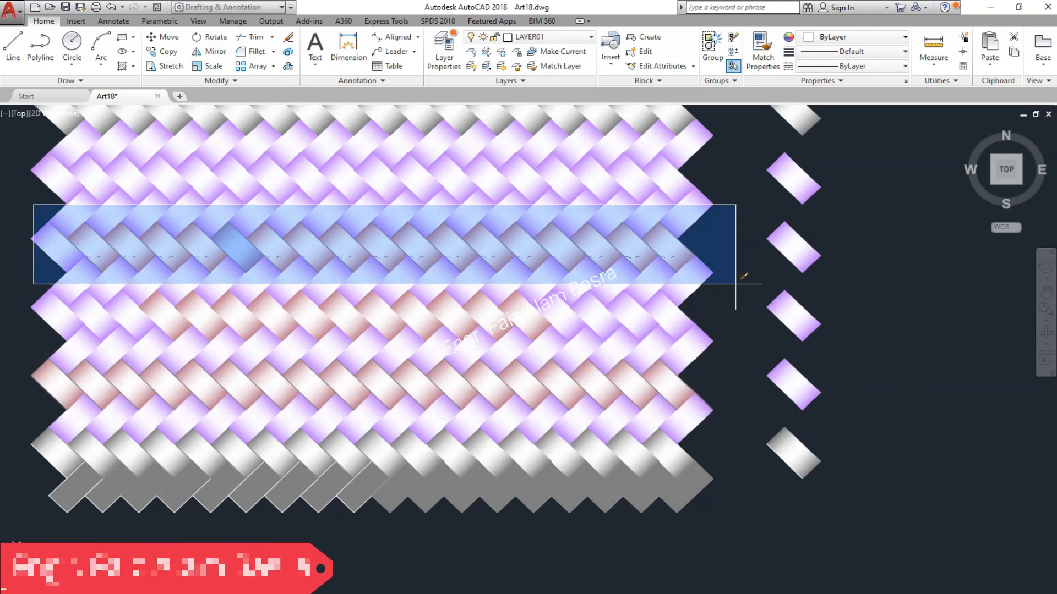
left_click(744, 285)
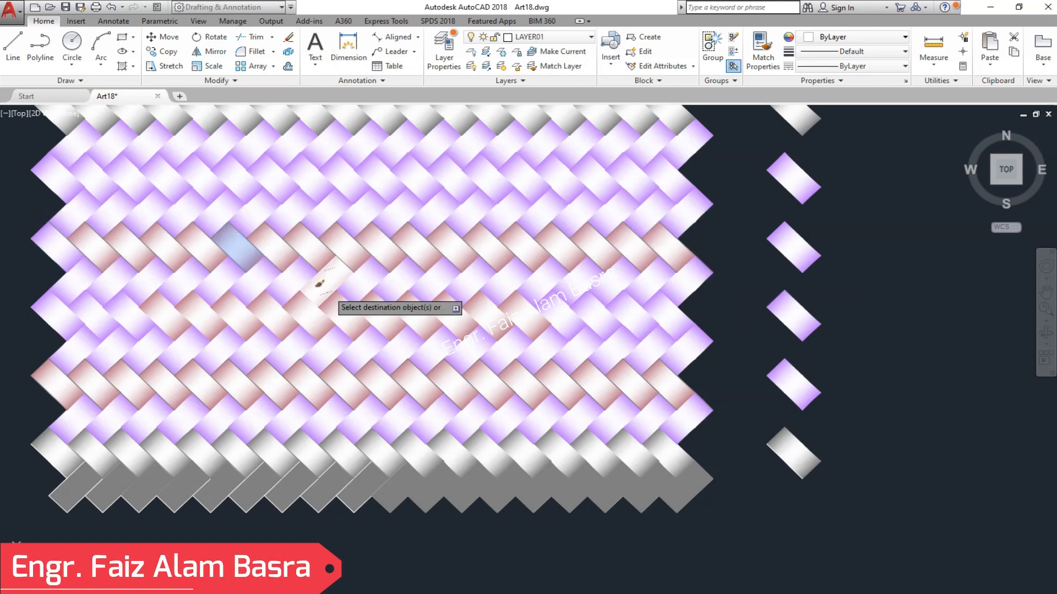
left_click(22, 279)
left_click(727, 351)
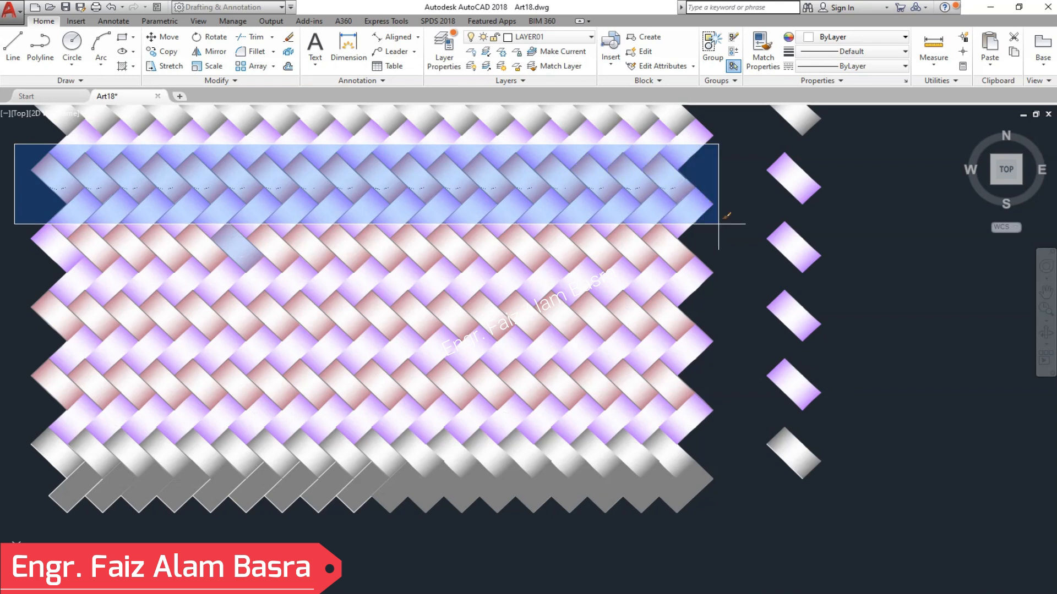
left_click(725, 214)
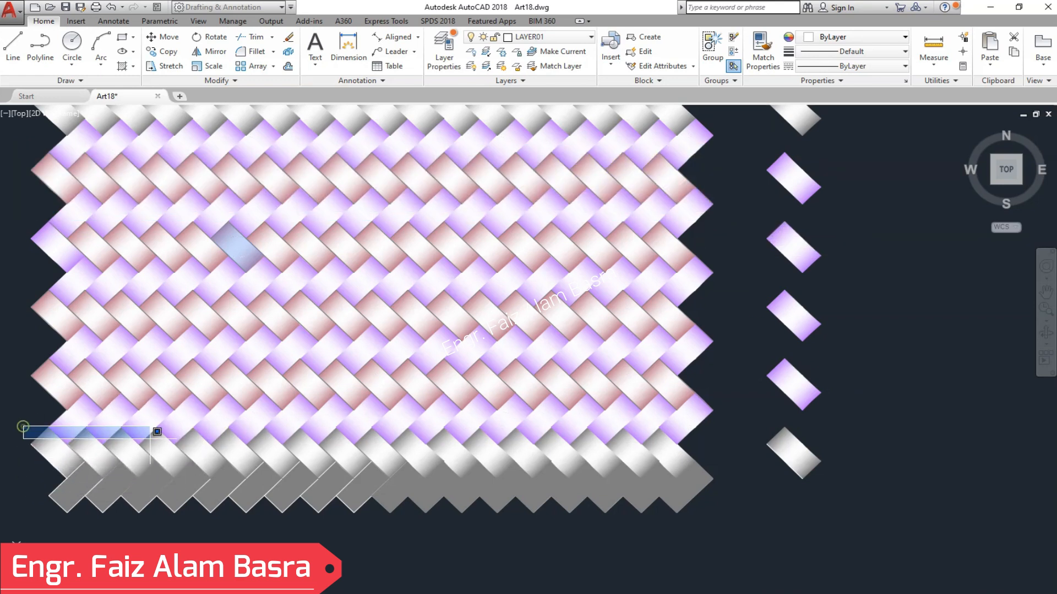
left_click(727, 480)
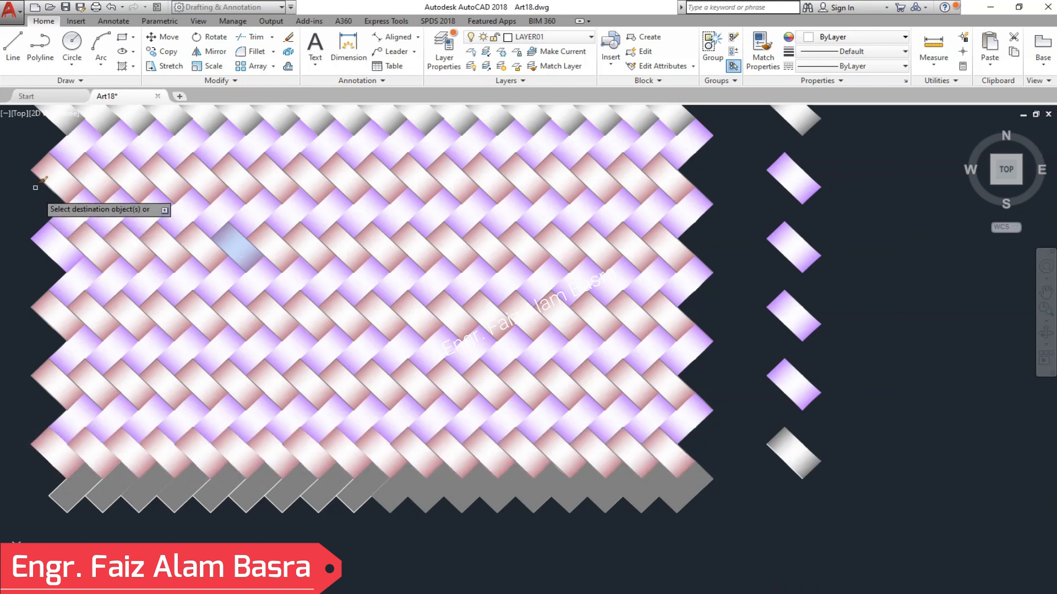
Change the purple gradient color of one up-slanting lavender tile in the copied panel to 246.
scroll(9, 169, "up", 2)
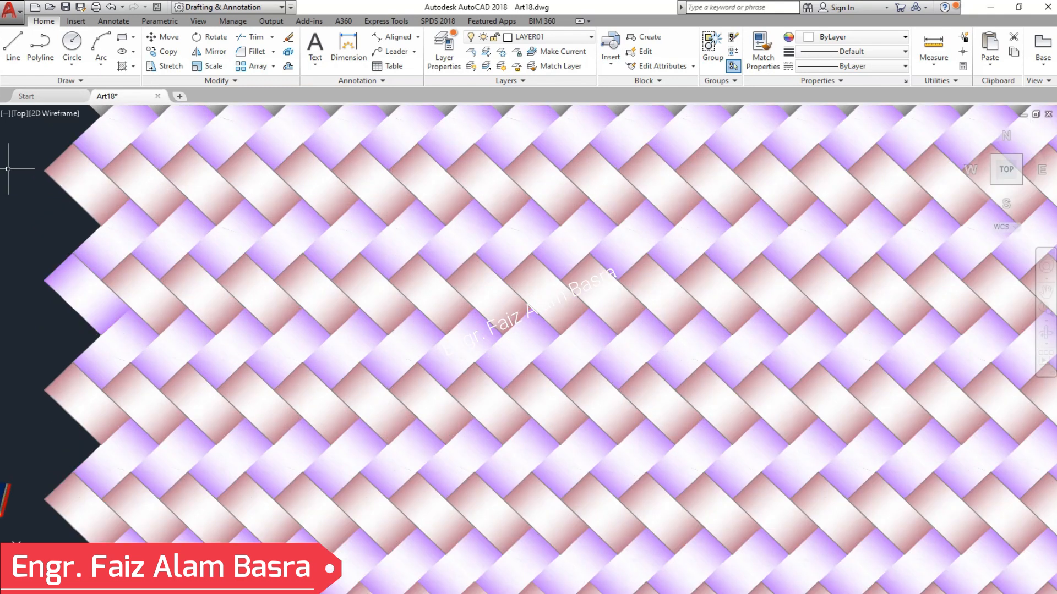
scroll(352, 297, "up", 2)
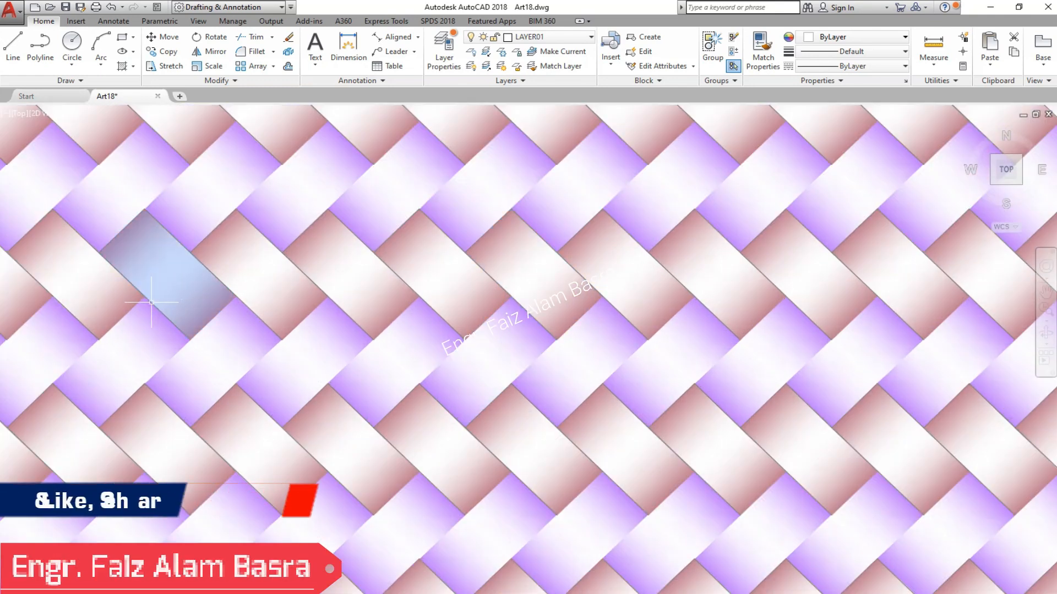
scroll(123, 312, "down", 2)
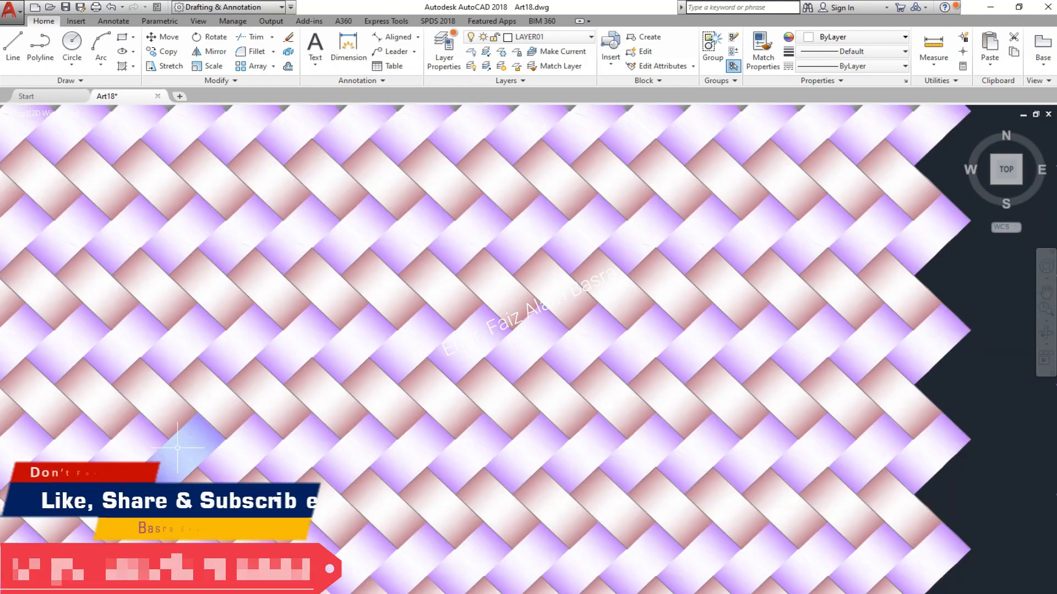
scroll(197, 163, "up", 2)
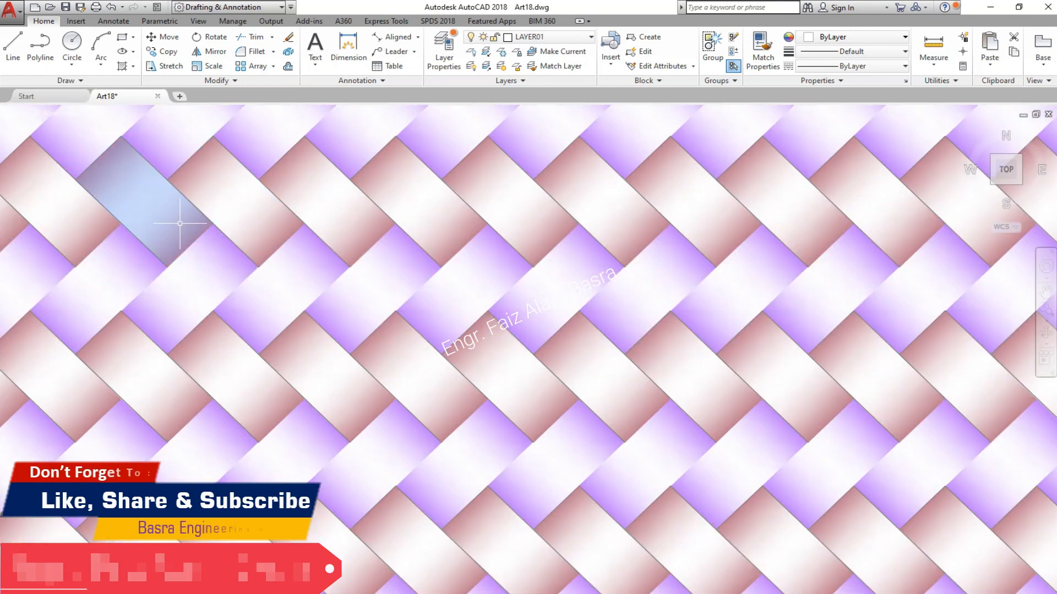
left_click(418, 204)
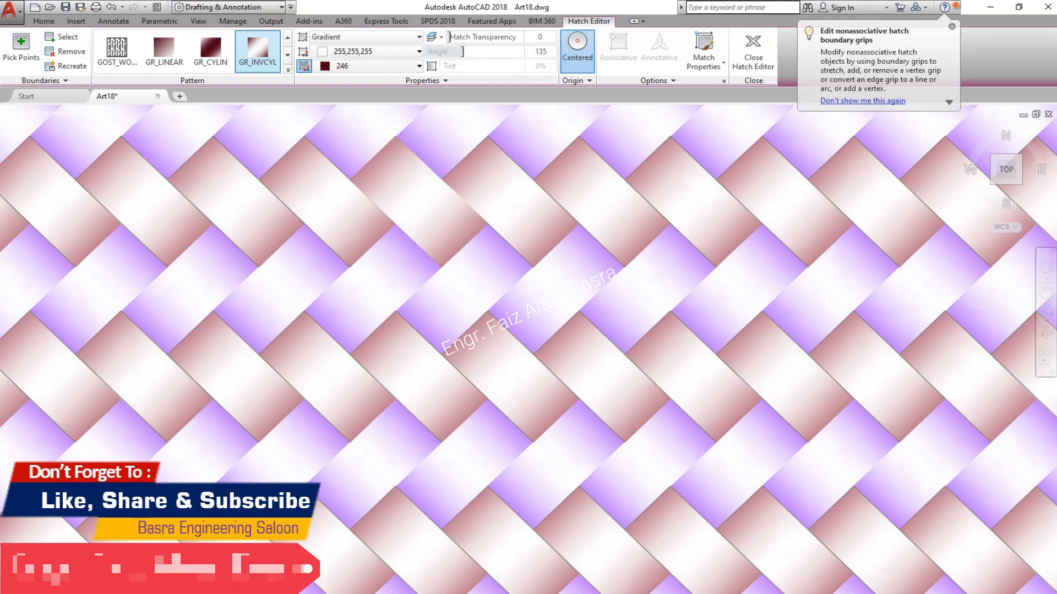
key("Escape")
left_click(307, 259)
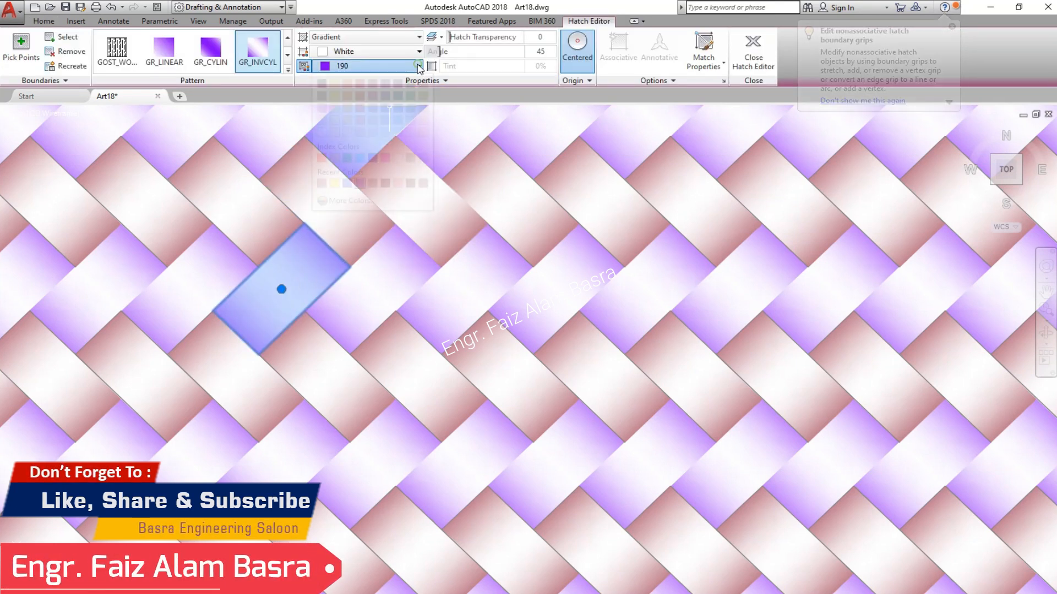
left_click(418, 66)
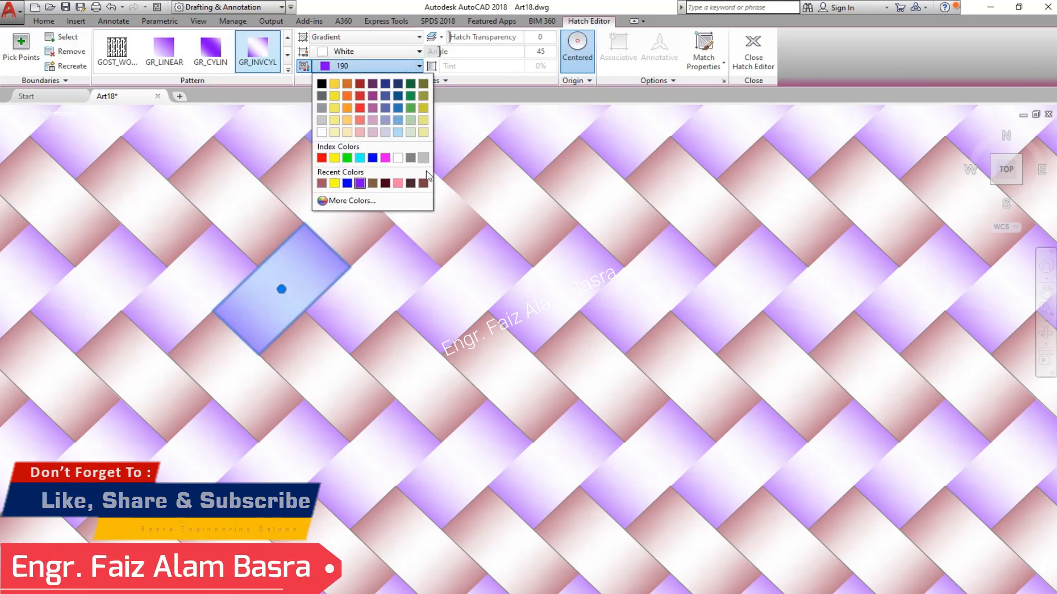
left_click(385, 186)
key("Escape")
Match the recolored up-slanting tile's gradient onto the uppermost row of up-slanting lavender tiles.
scroll(285, 189, "down", 2)
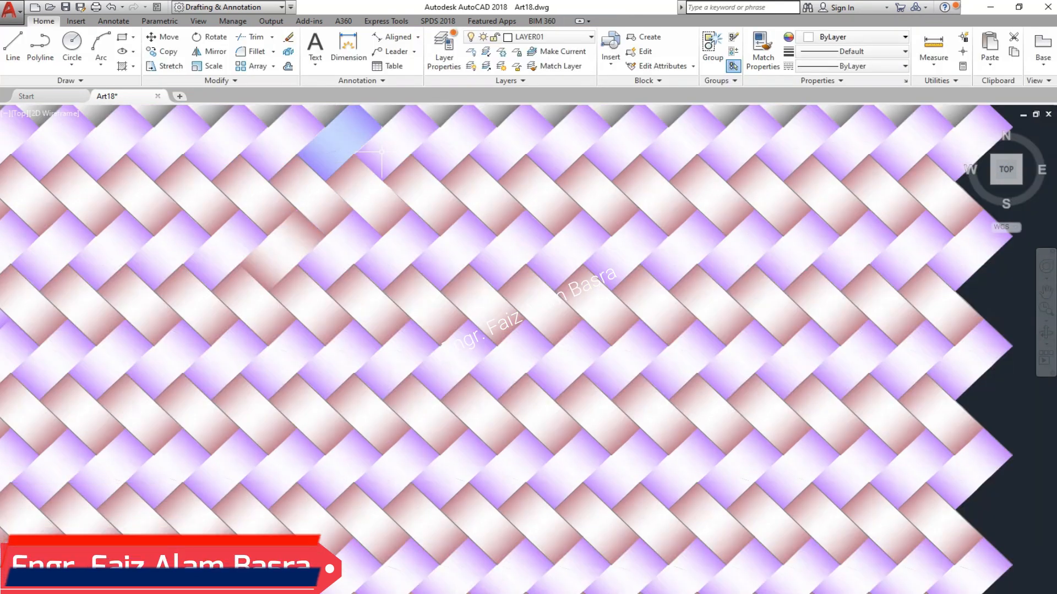
left_click(765, 50)
left_click(284, 245)
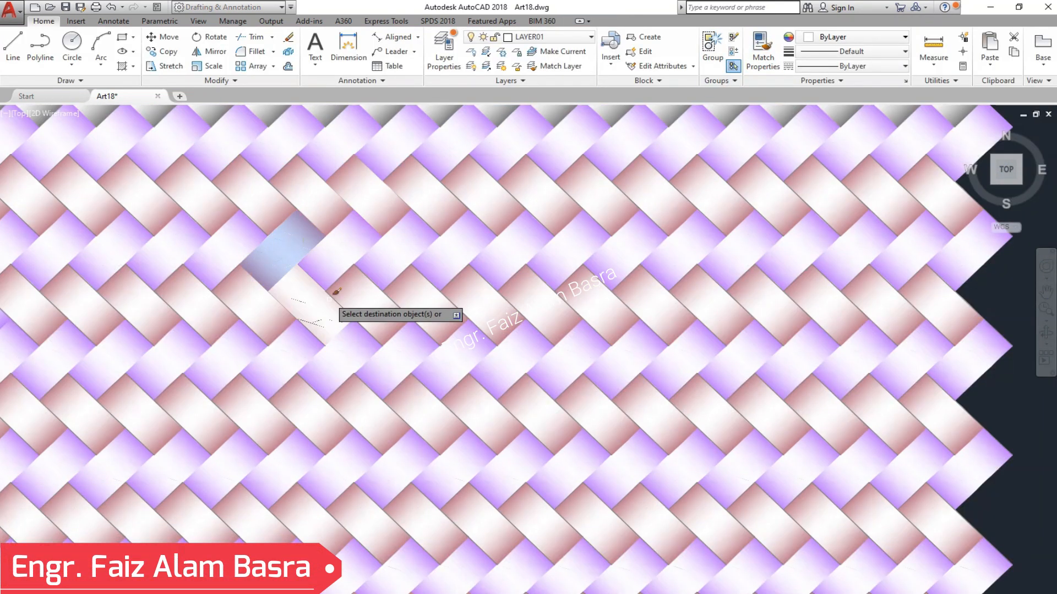
scroll(405, 308, "down", 2)
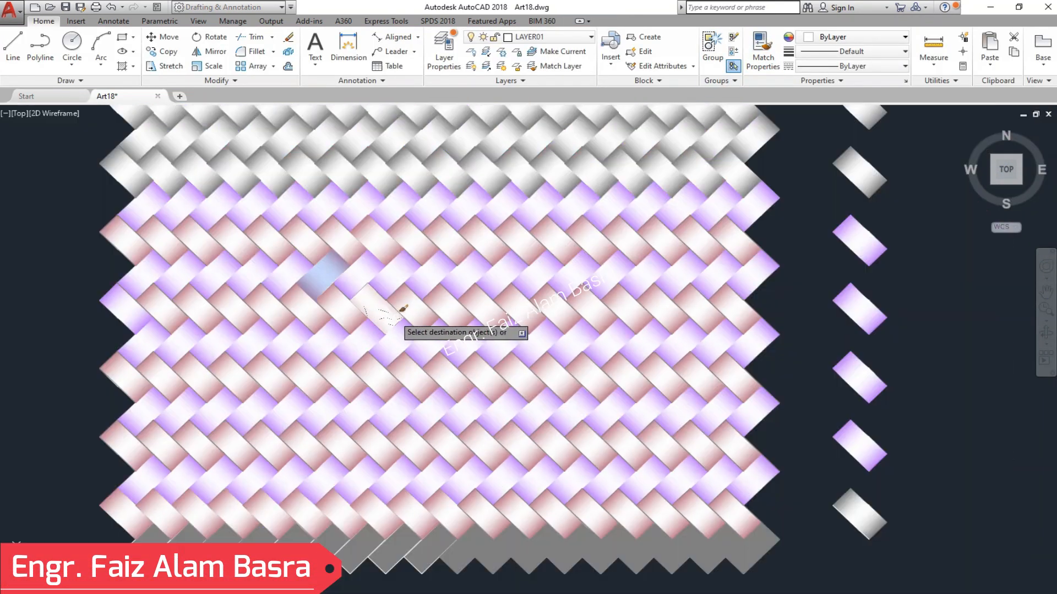
left_click(91, 166)
left_click(792, 235)
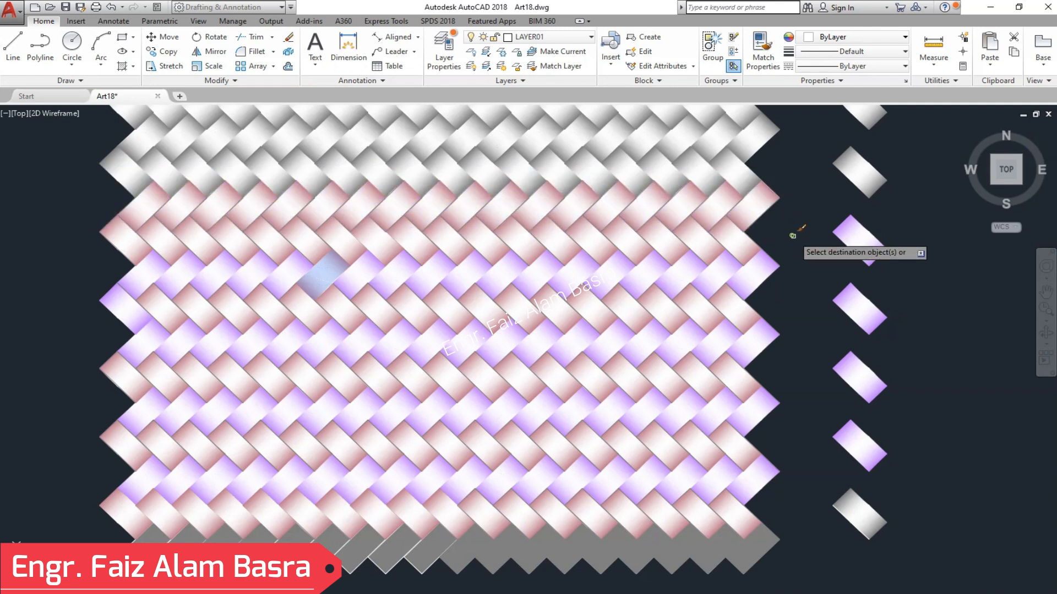
Match the same gradient onto the second and third rows of up-slanting lavender tiles.
left_click(94, 238)
left_click(815, 329)
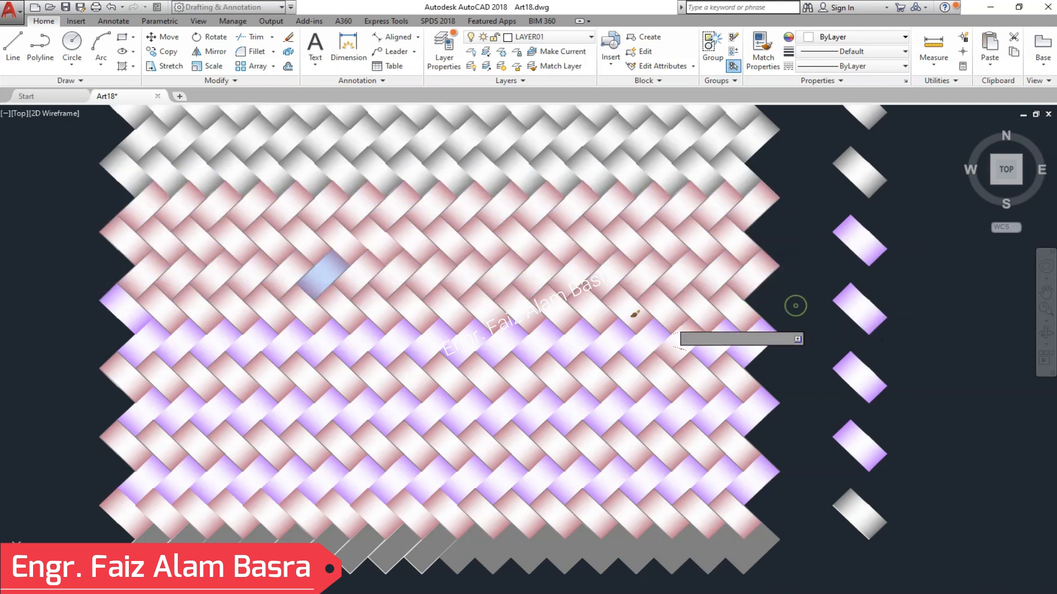
left_click(72, 300)
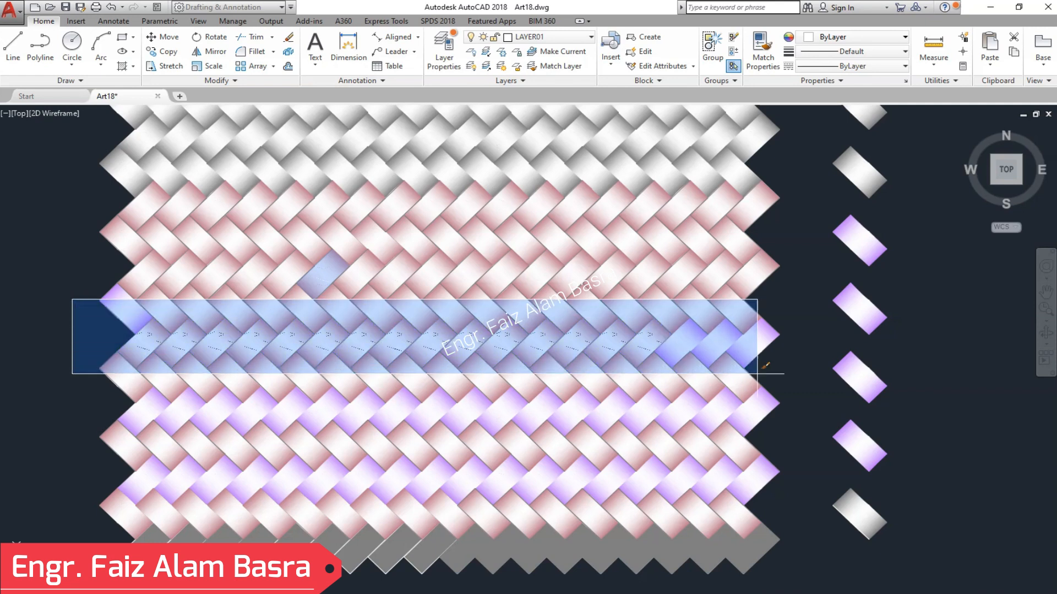
left_click(796, 372)
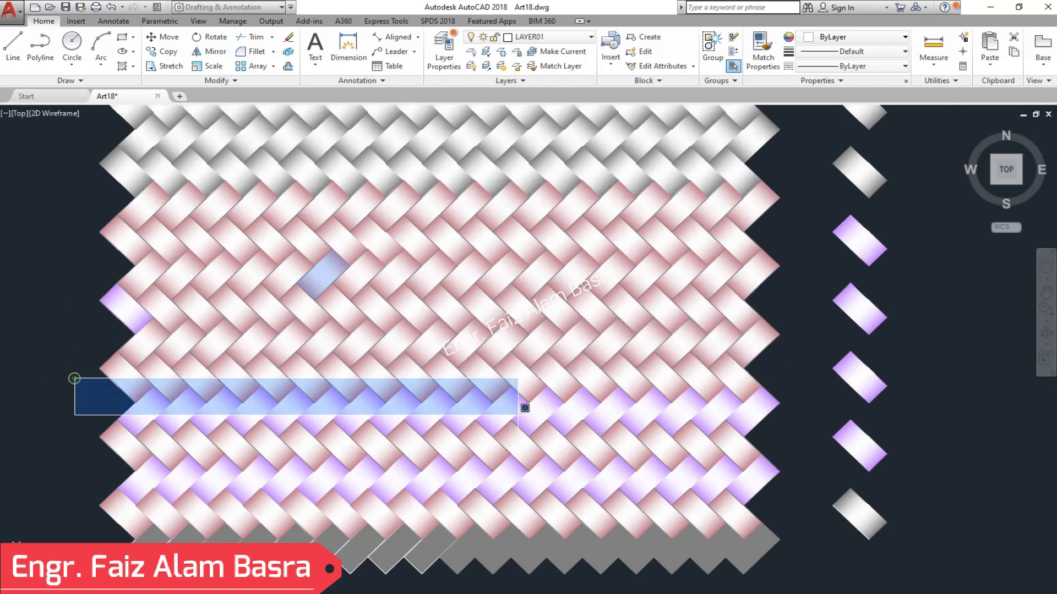
Match the recolored up-slanting tile's maroon-and-white gradient onto the two lowest rows of up-slanting lavender tiles in the copied panel.
left_click(797, 438)
left_click(68, 442)
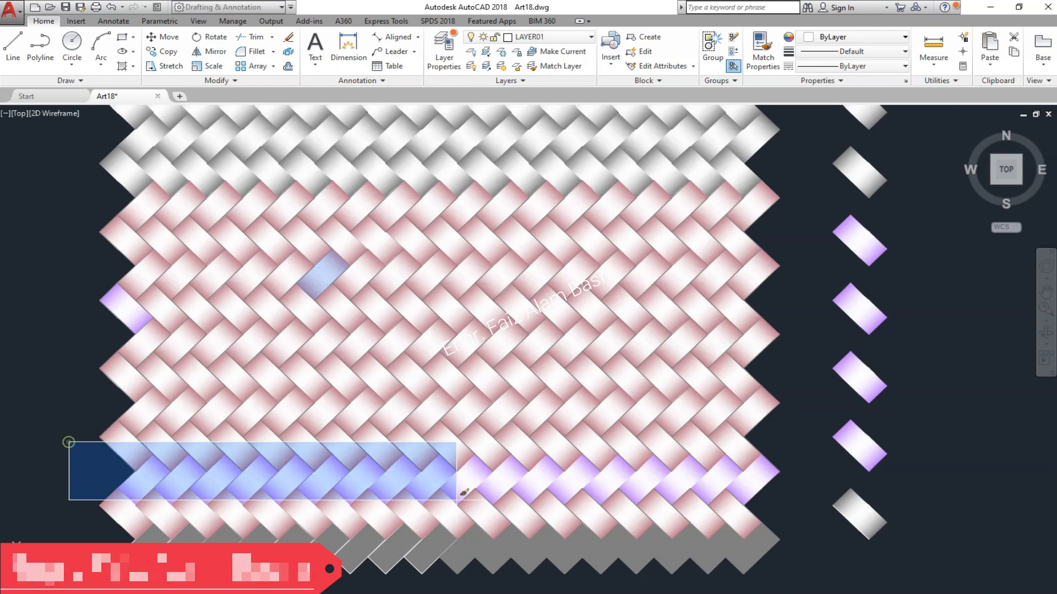
left_click(793, 505)
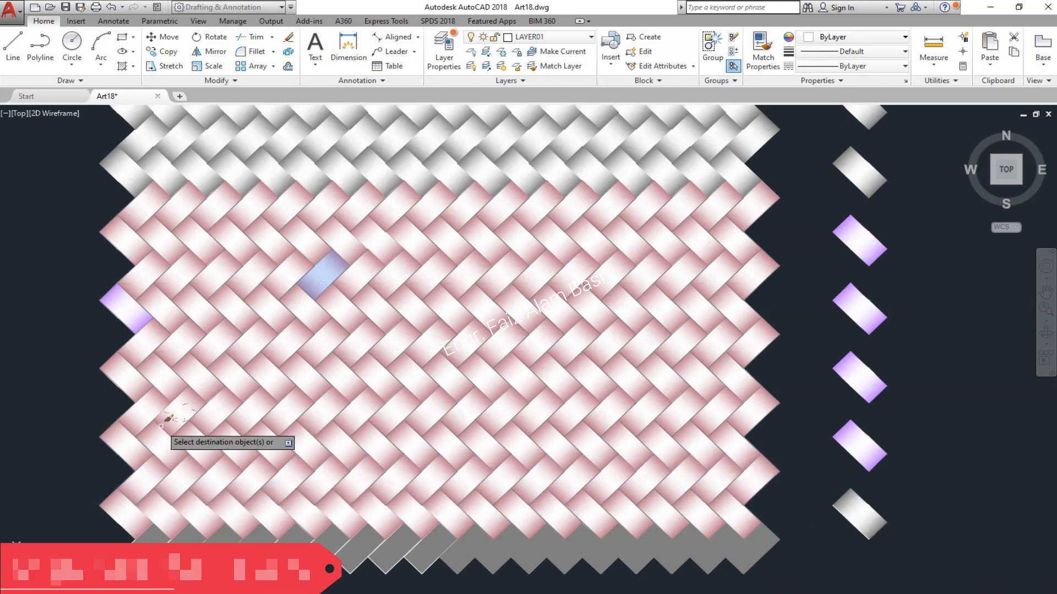
key("Escape")
Examine the orange and lavender weave panels and the recolored maroon-and-white panel up close to compare their gradients.
scroll(298, 363, "up", 1)
scroll(358, 417, "down", 4)
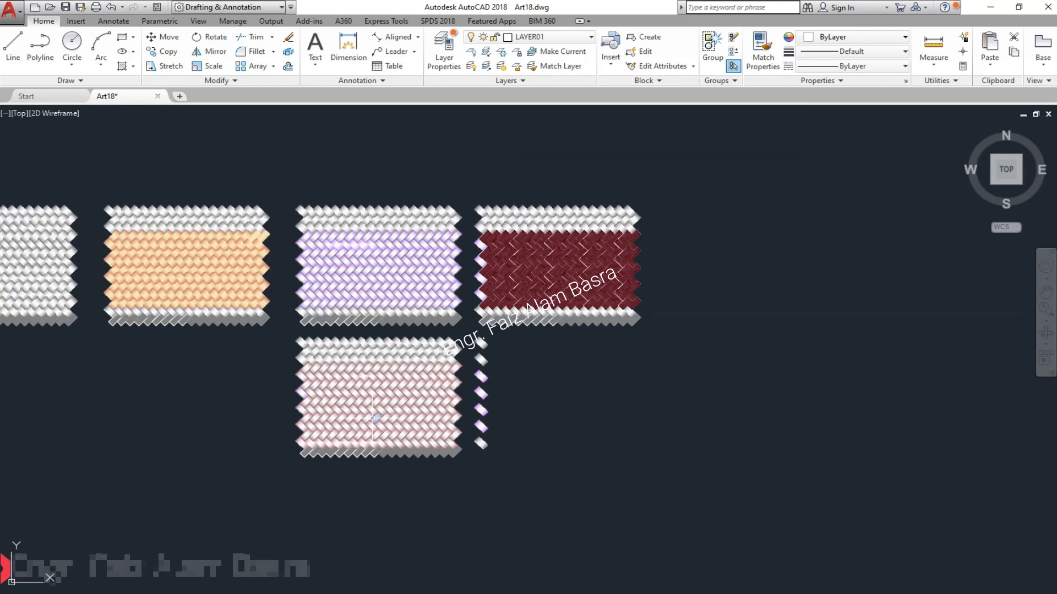
scroll(357, 407, "up", 5)
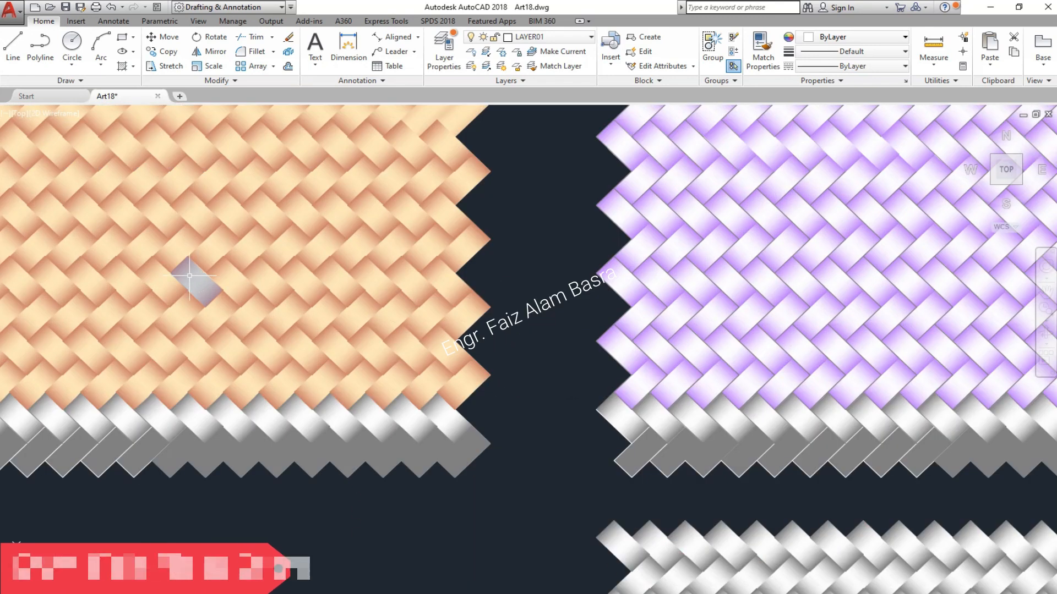
scroll(400, 412, "down", 3)
scroll(400, 412, "up", 8)
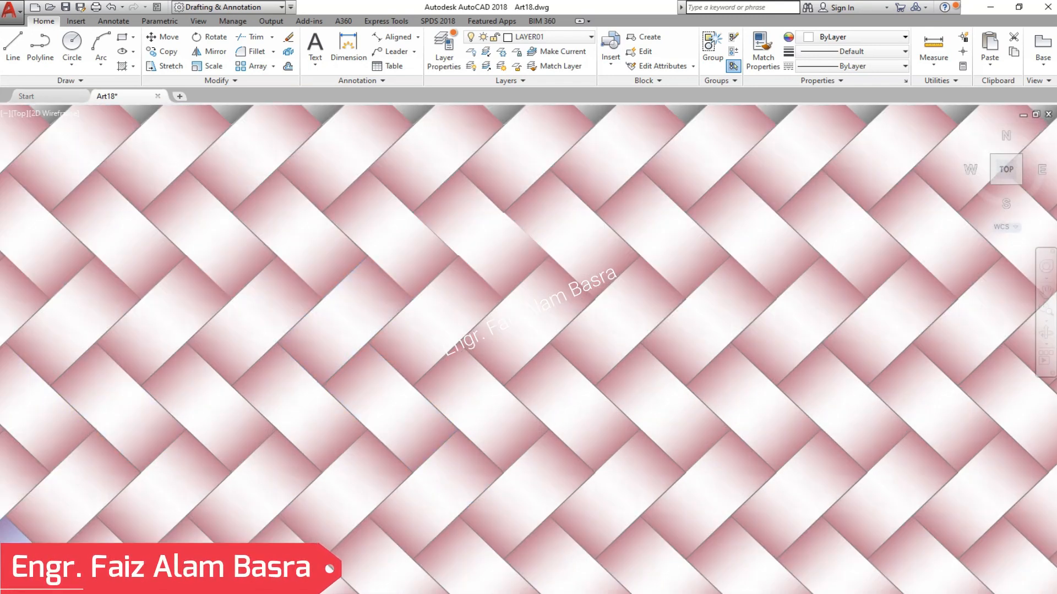
scroll(281, 427, "down", 2)
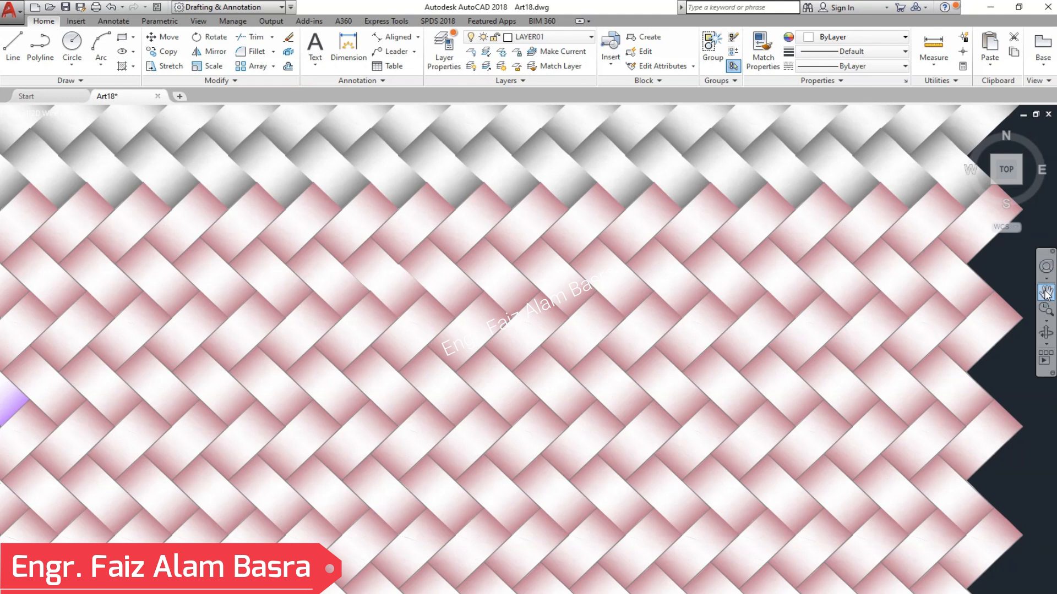
middle_click_drag(808, 422, 831, 349)
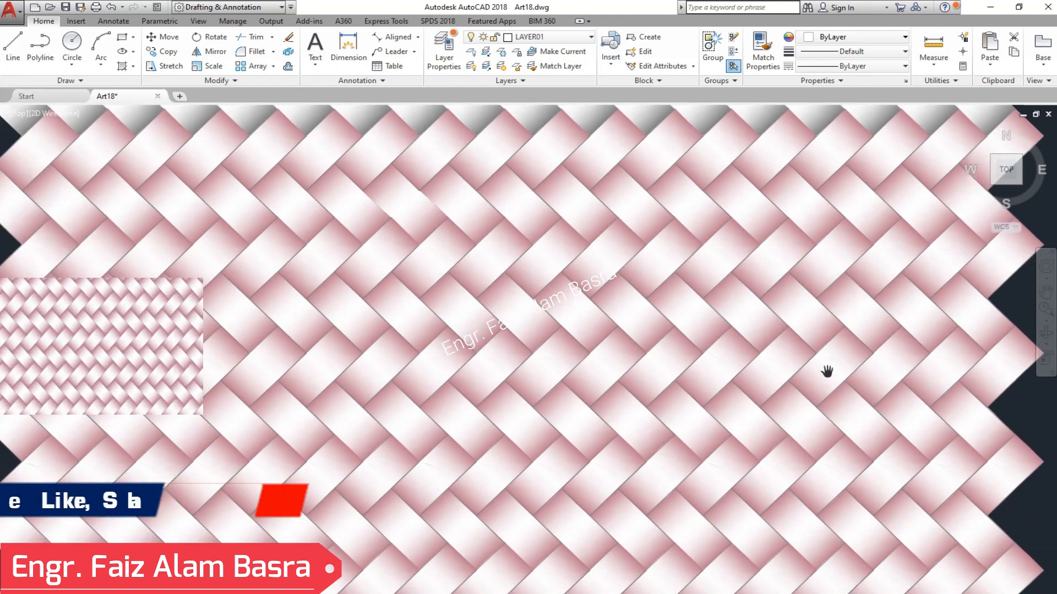